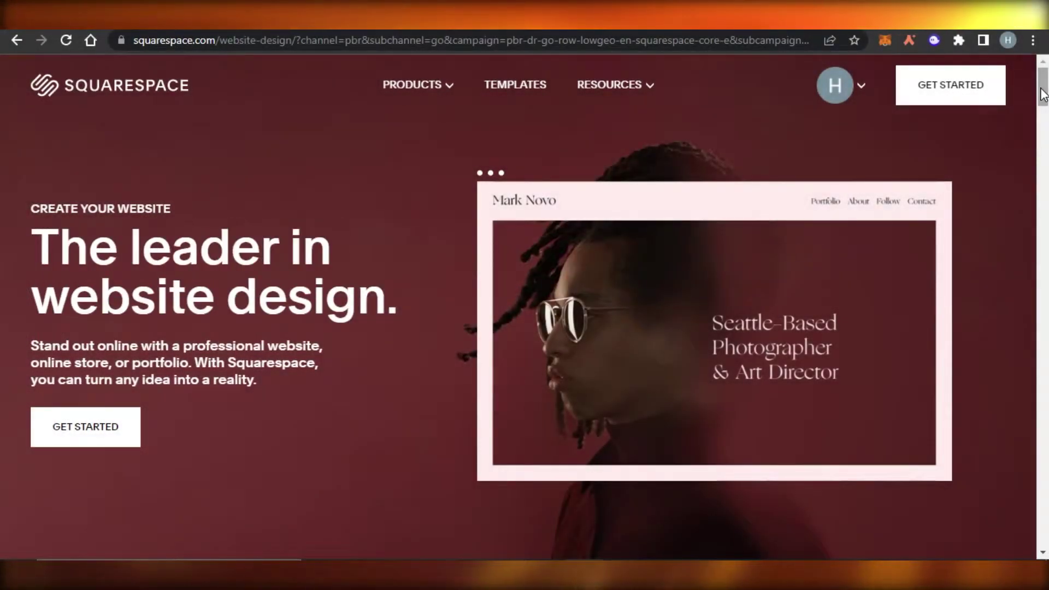
Look through the website design landing page down to its footer and review the Products offerings.
{"action": "scroll", "coordinate": [1044, 94], "scroll_direction": "down", "scroll_amount": 8}
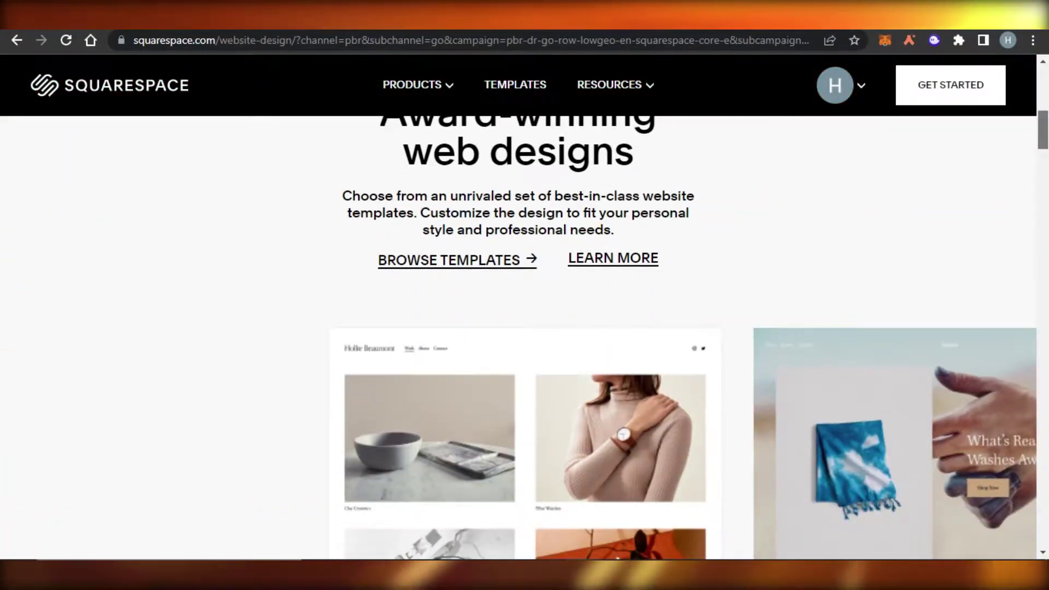
{"action": "scroll", "coordinate": [524, 328], "scroll_direction": "down", "scroll_amount": 12}
{"action": "scroll", "coordinate": [524, 328], "scroll_direction": "down", "scroll_amount": 20}
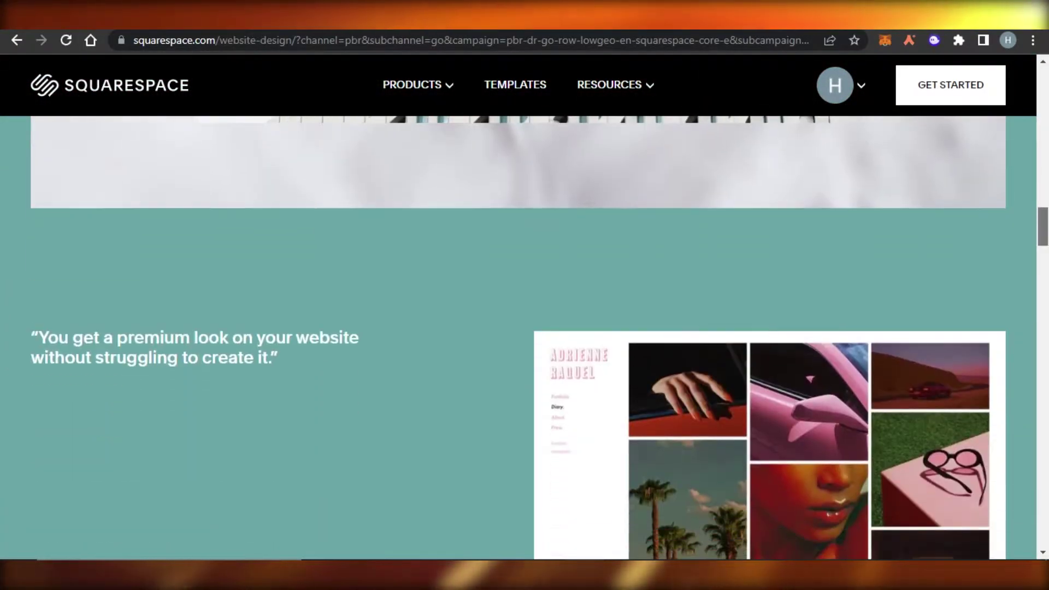
{"action": "scroll", "coordinate": [524, 328], "scroll_direction": "down", "scroll_amount": 20}
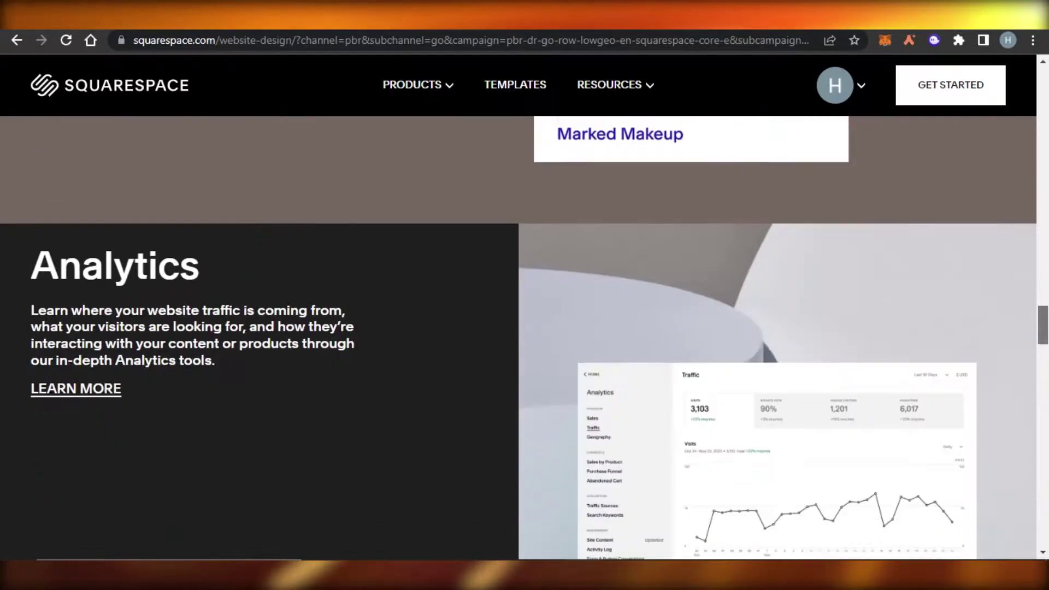
{"action": "scroll", "coordinate": [524, 328], "scroll_direction": "up", "scroll_amount": 20}
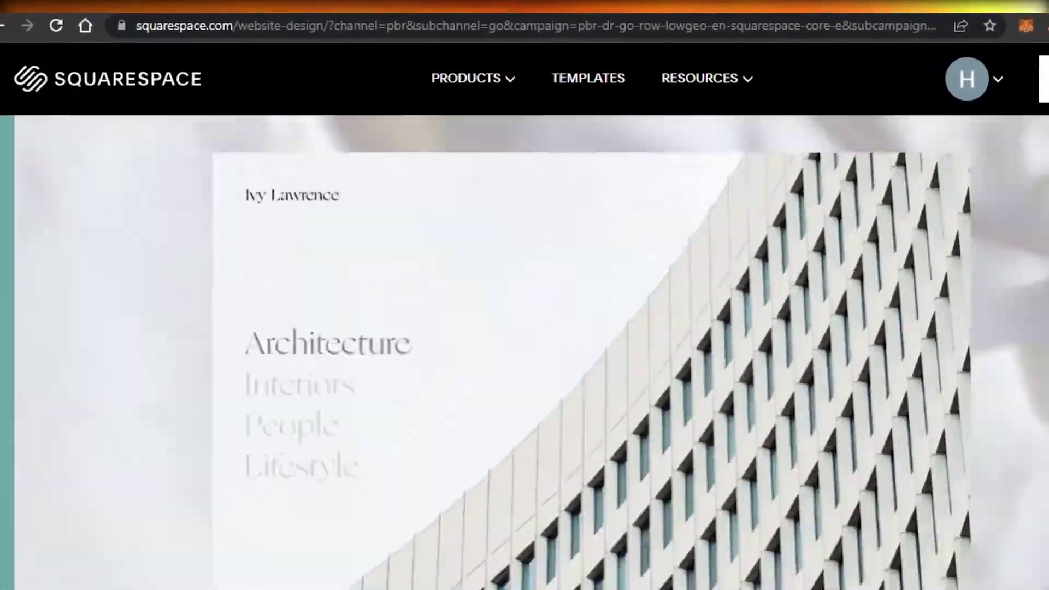
{"action": "scroll", "coordinate": [550, 173], "scroll_direction": "up", "scroll_amount": 10}
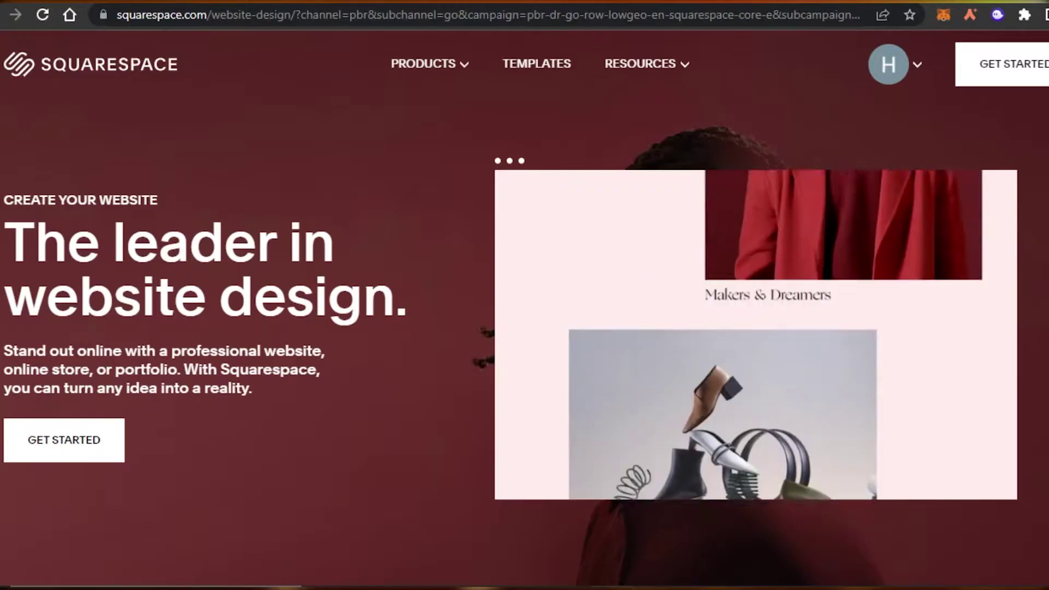
{"action": "scroll", "coordinate": [975, 152], "scroll_direction": "down", "scroll_amount": 5}
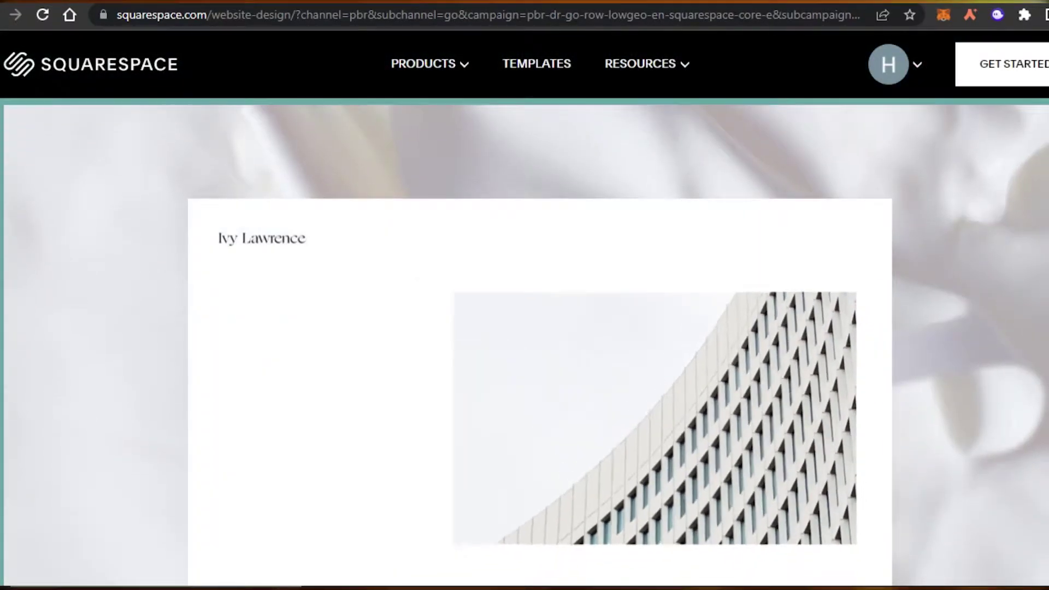
{"action": "scroll", "coordinate": [524, 338], "scroll_direction": "down", "scroll_amount": 10}
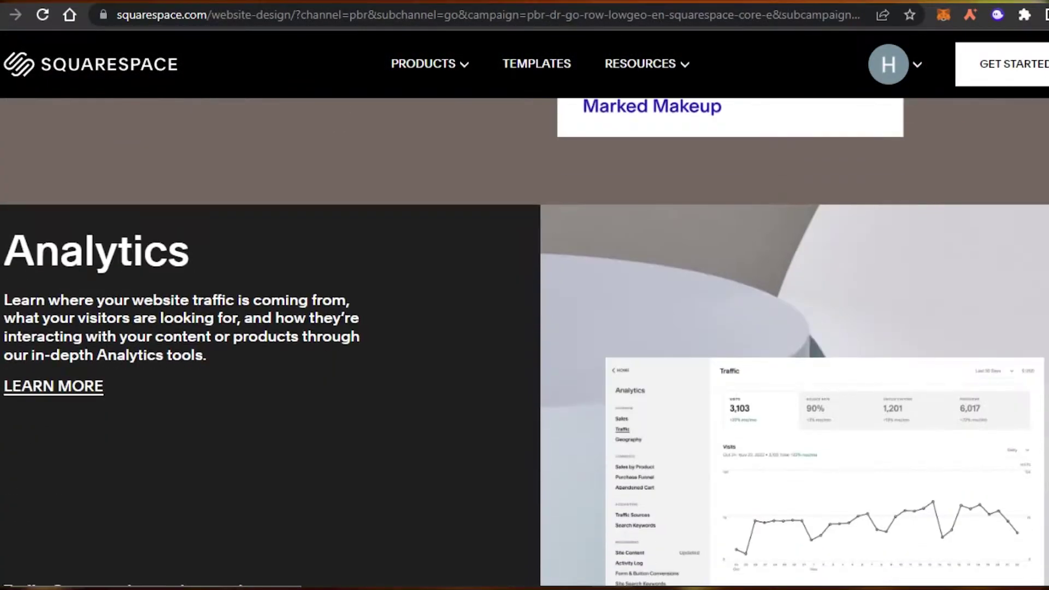
{"action": "scroll", "coordinate": [525, 339], "scroll_direction": "down", "scroll_amount": 15}
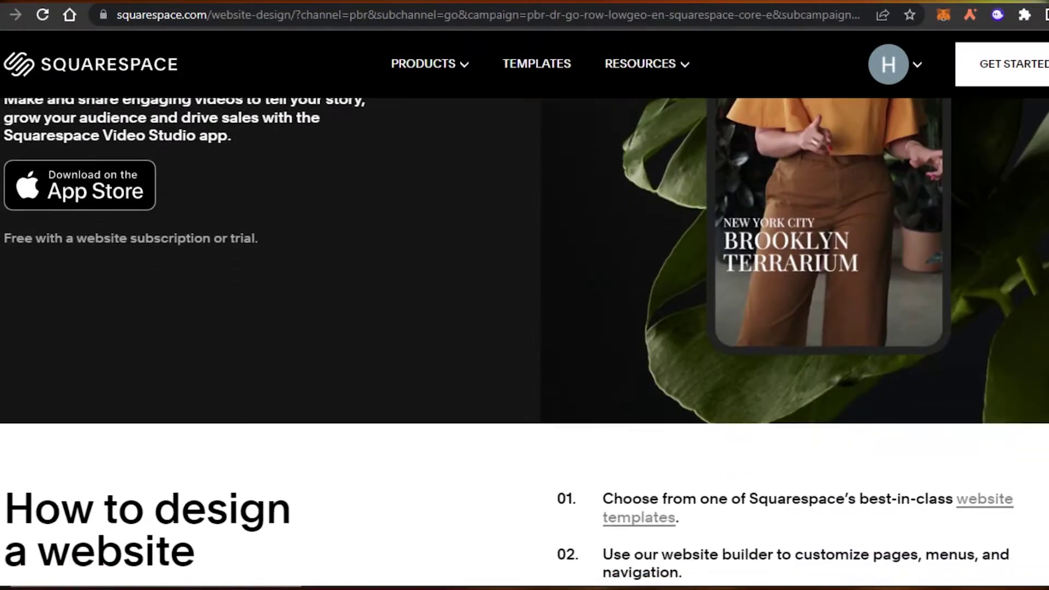
{"action": "scroll", "coordinate": [524, 339], "scroll_direction": "up", "scroll_amount": 10}
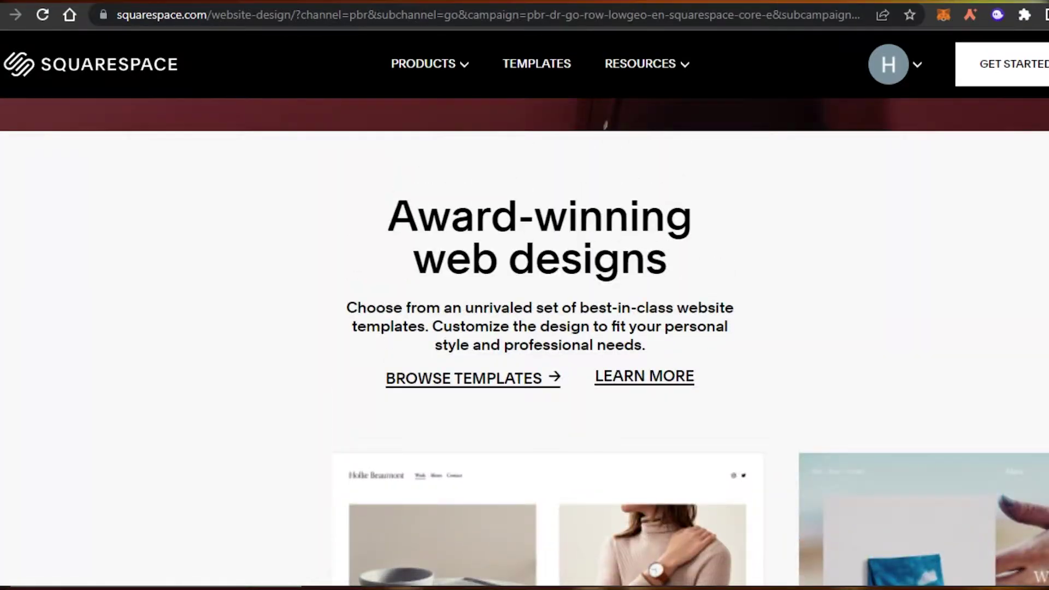
{"action": "scroll", "coordinate": [525, 339], "scroll_direction": "up", "scroll_amount": 10}
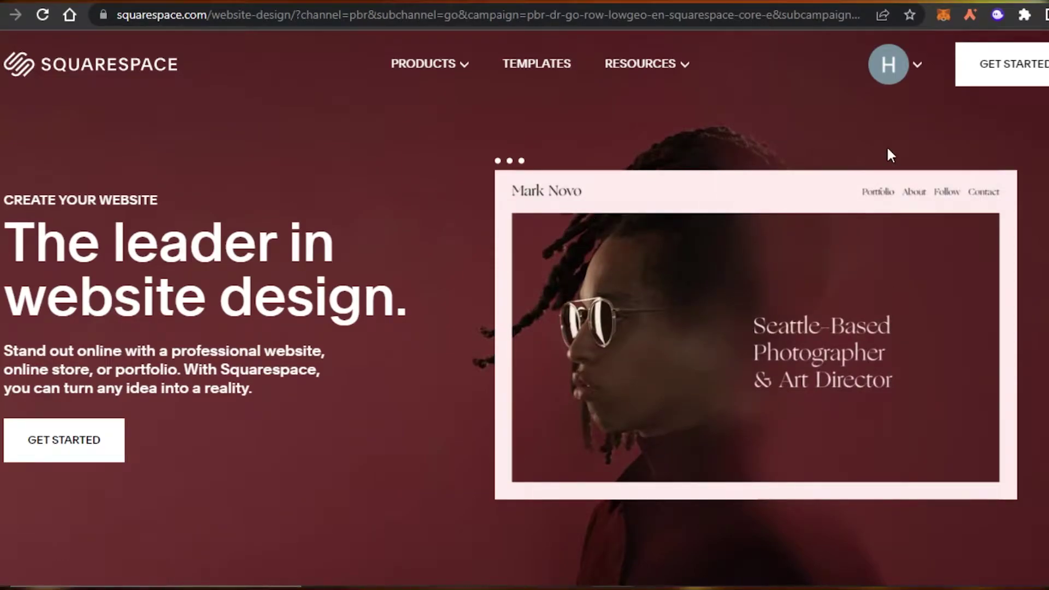
{"action": "scroll", "coordinate": [888, 150], "scroll_direction": "down", "scroll_amount": 10}
{"action": "scroll", "coordinate": [524, 338], "scroll_direction": "down", "scroll_amount": 15}
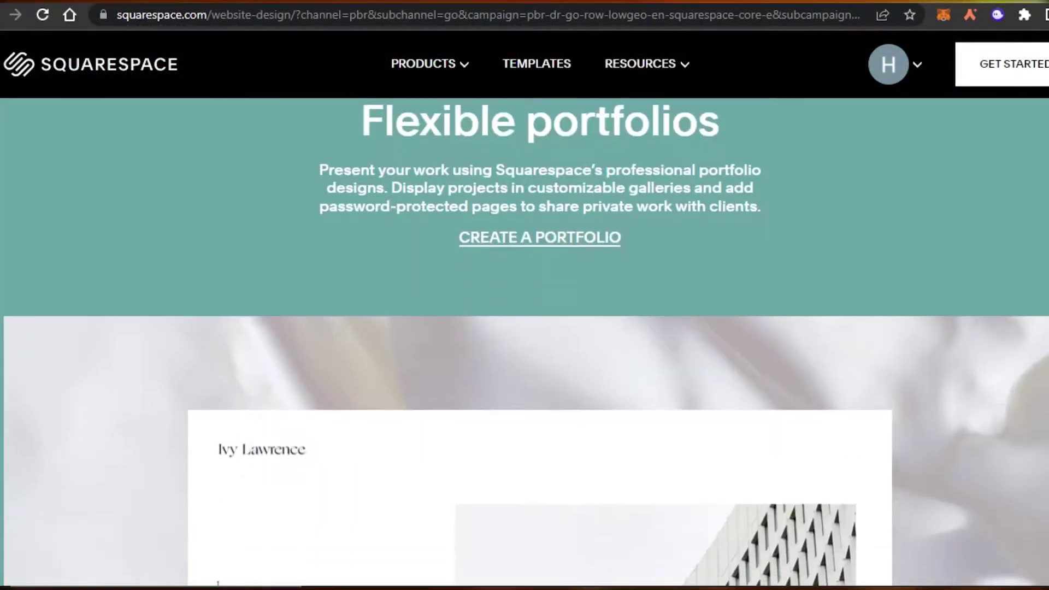
{"action": "scroll", "coordinate": [524, 339], "scroll_direction": "down", "scroll_amount": 20}
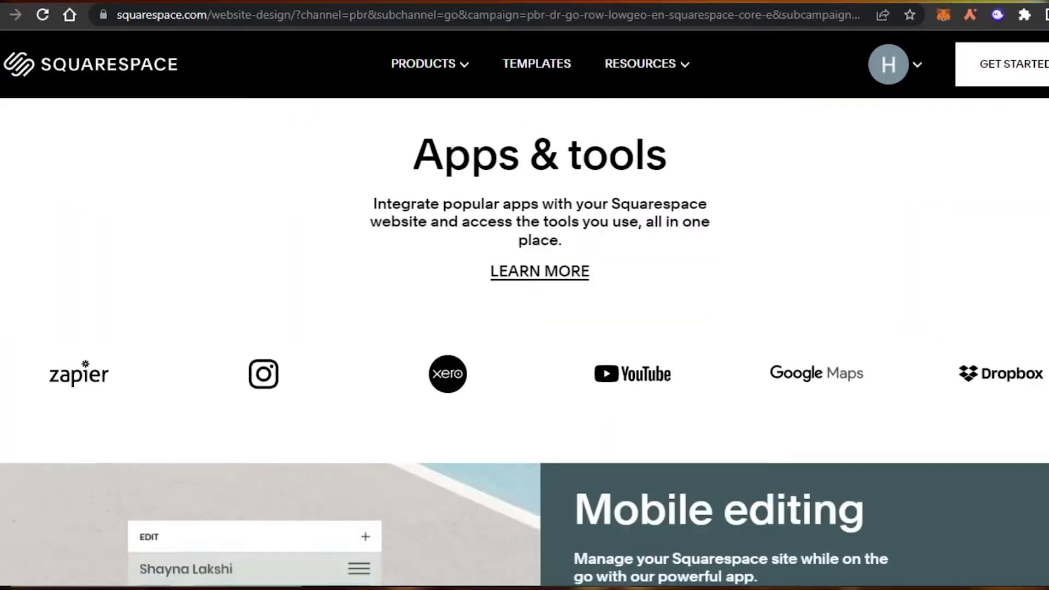
{"action": "scroll", "coordinate": [524, 339], "scroll_direction": "down", "scroll_amount": 4}
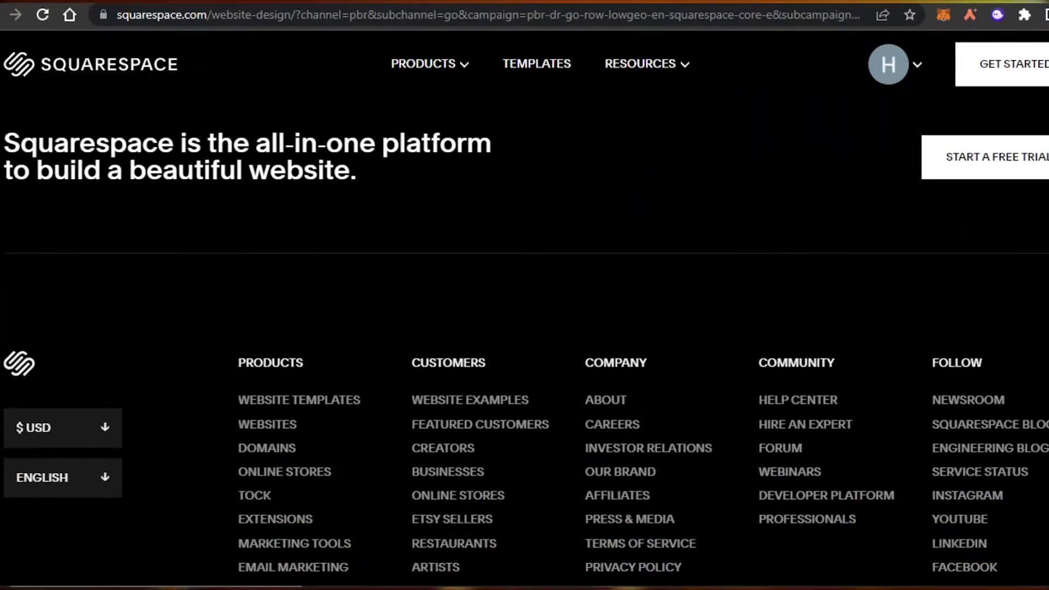
{"action": "scroll", "coordinate": [524, 338], "scroll_direction": "up", "scroll_amount": 15}
{"action": "scroll", "coordinate": [704, 173], "scroll_direction": "up", "scroll_amount": 10}
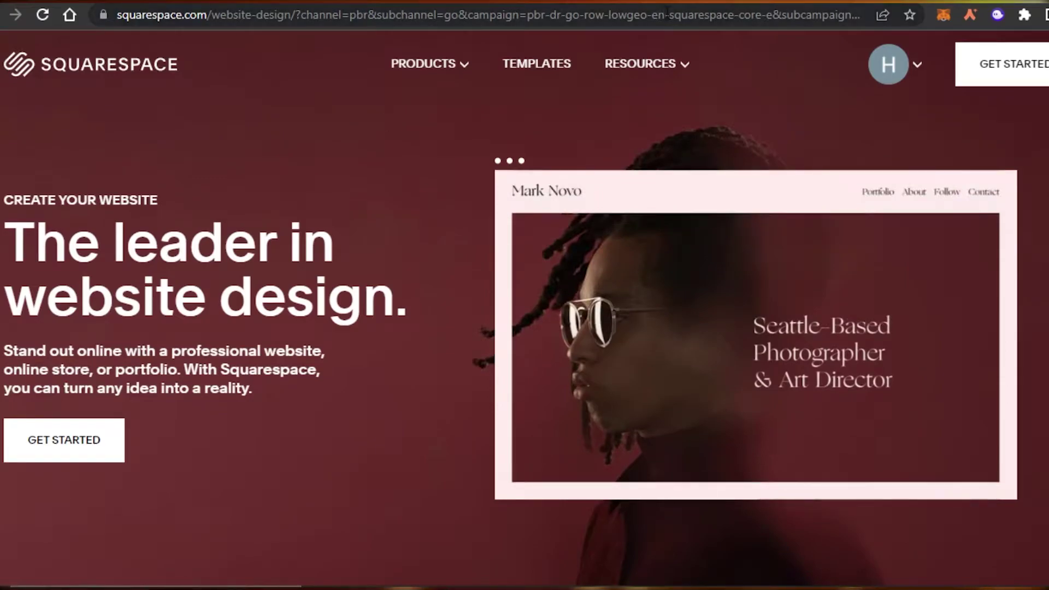
{"action": "mouse_move", "coordinate": [377, 77]}
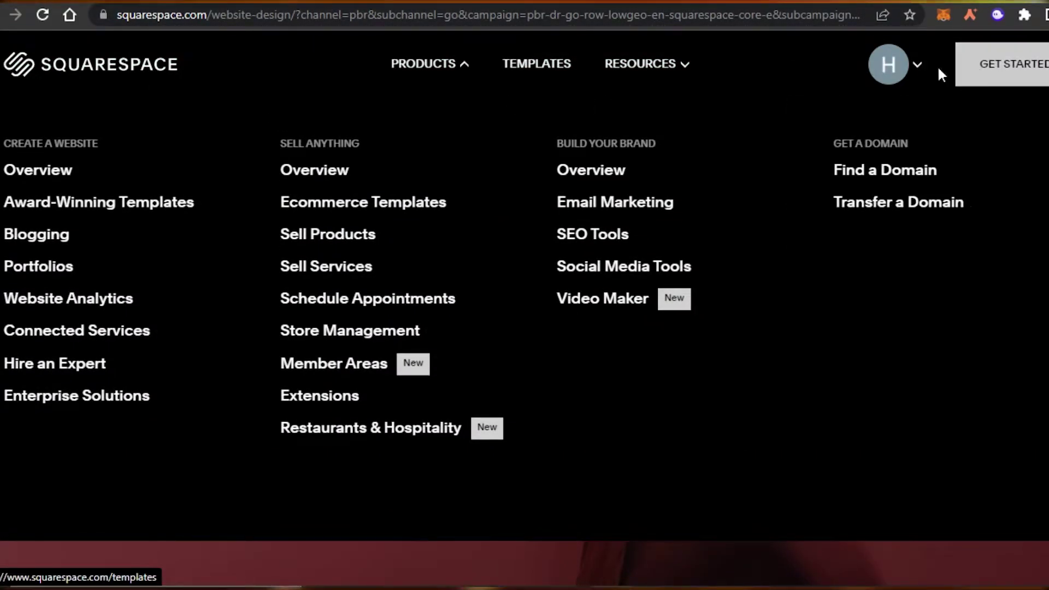
{"action": "mouse_move", "coordinate": [916, 73]}
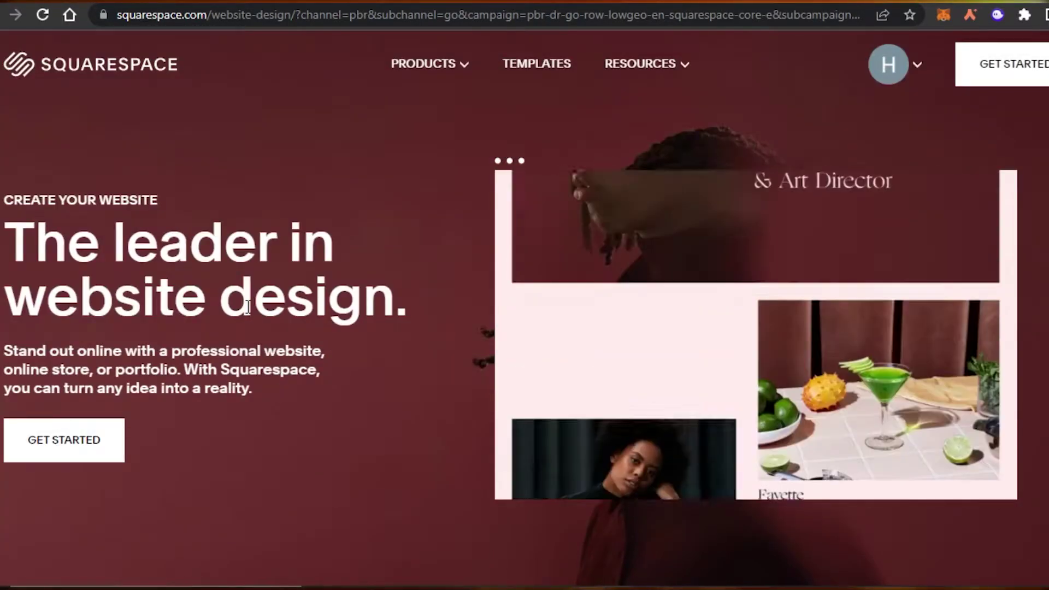
Get started with a new website and look through the Popular Designs templates.
{"action": "left_click", "coordinate": [59, 444]}
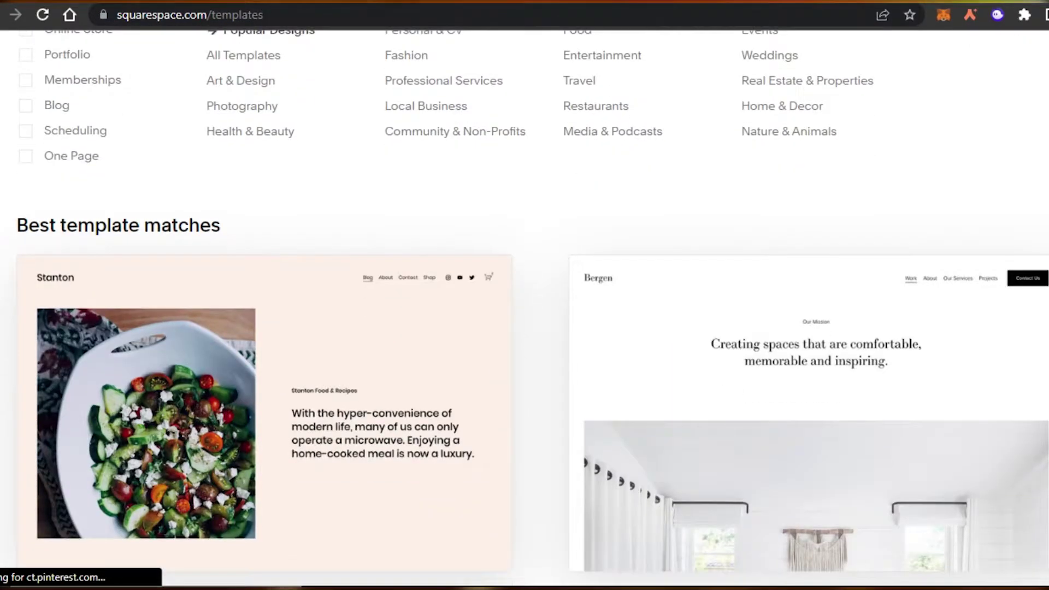
{"action": "scroll", "coordinate": [524, 306], "scroll_direction": "down", "scroll_amount": 20}
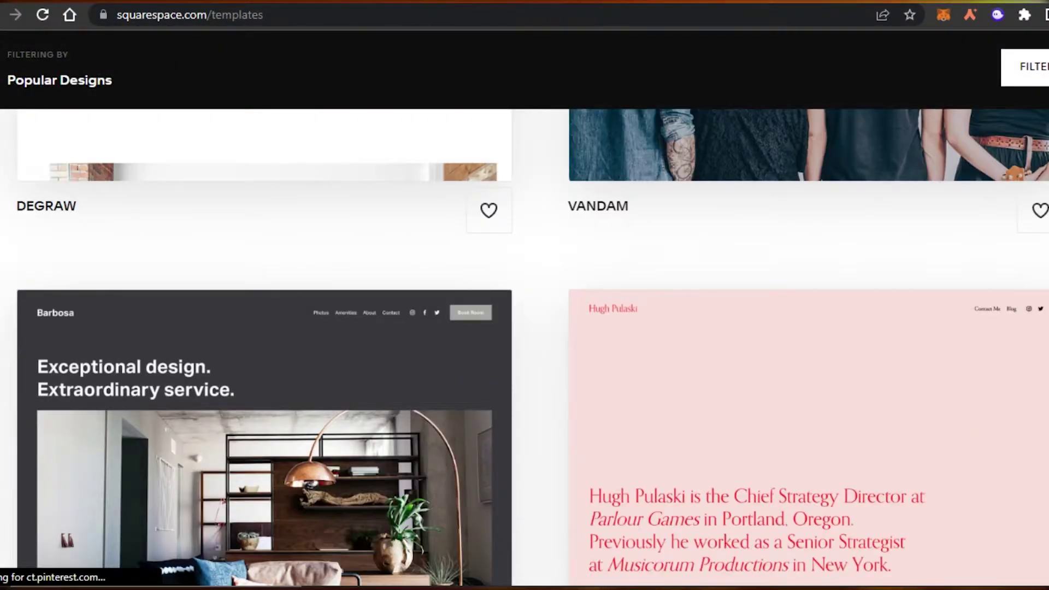
{"action": "scroll", "coordinate": [525, 347], "scroll_direction": "down", "scroll_amount": 20}
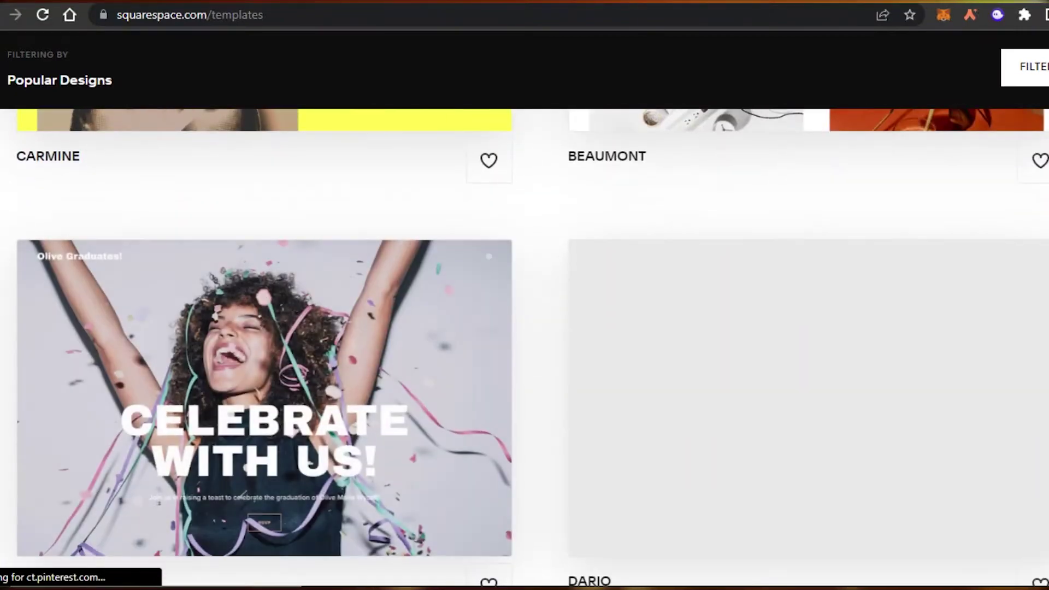
{"action": "scroll", "coordinate": [680, 176], "scroll_direction": "up", "scroll_amount": 20}
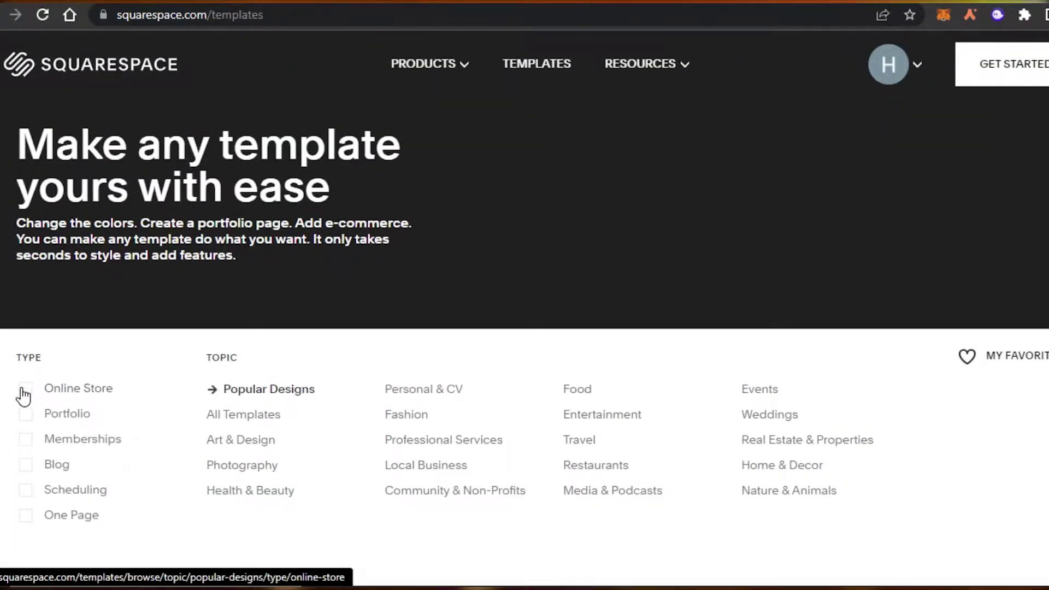
Filter the templates by the Online Store type and the Health & Beauty topic.
{"action": "left_click", "coordinate": [24, 394]}
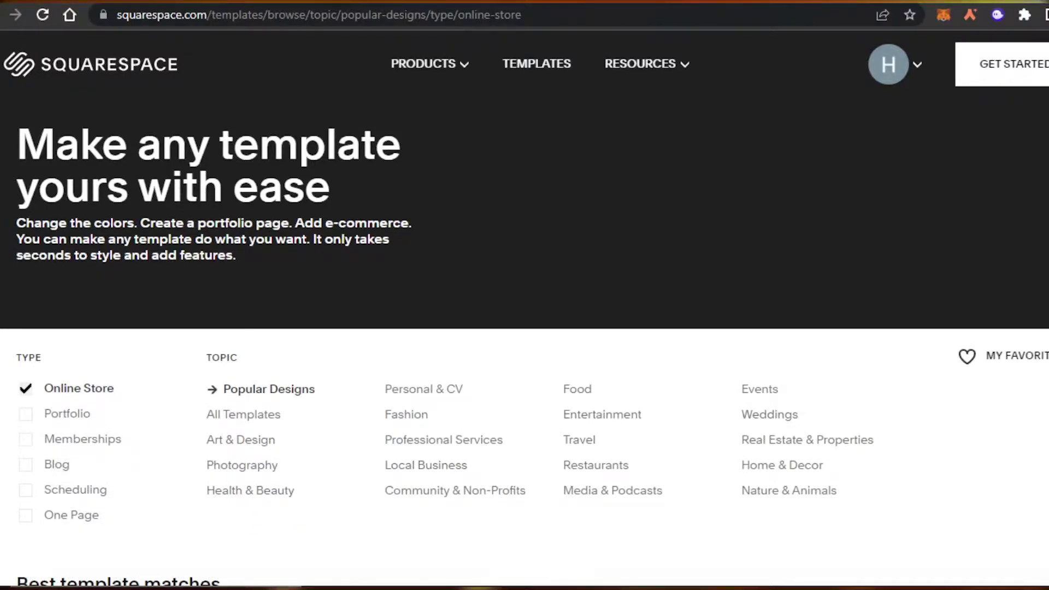
{"action": "scroll", "coordinate": [657, 231], "scroll_direction": "down", "scroll_amount": 2}
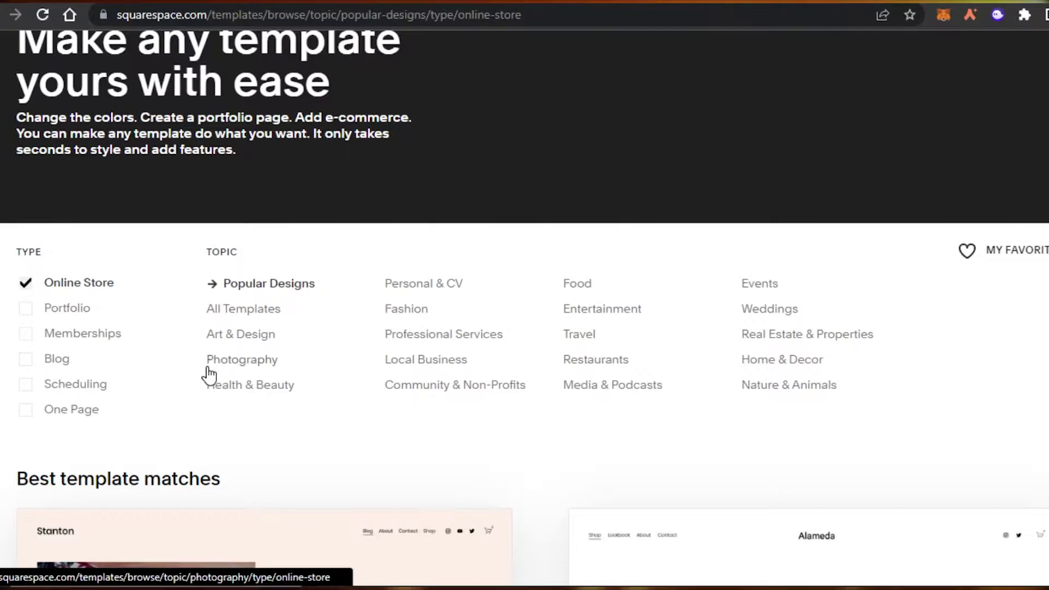
{"action": "left_click", "coordinate": [233, 392]}
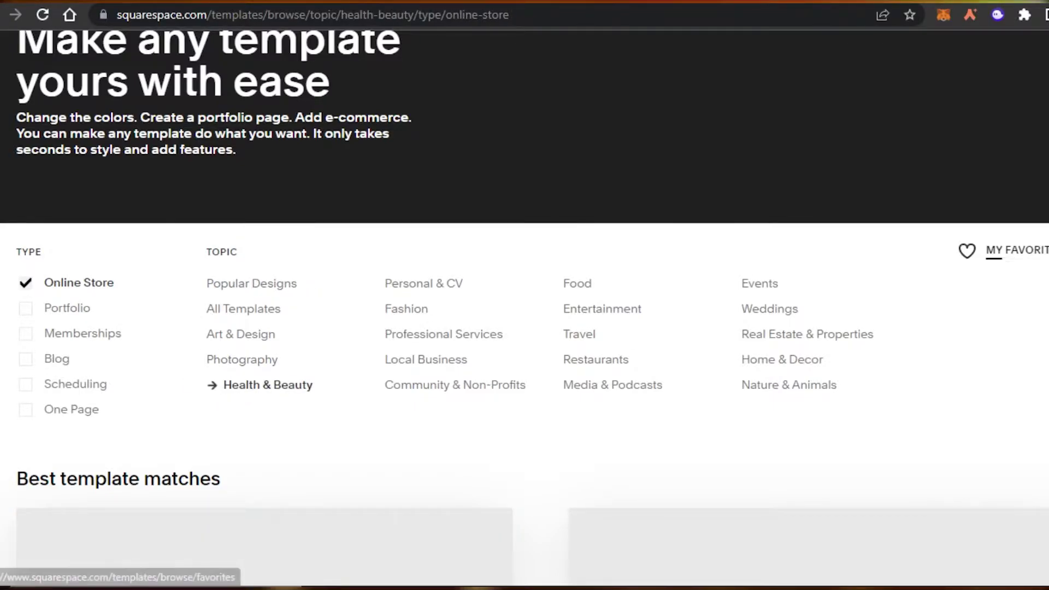
Browse the matching Health & Beauty store templates and start a site with the Emmeline template.
{"action": "scroll", "coordinate": [543, 109], "scroll_direction": "down", "scroll_amount": 8}
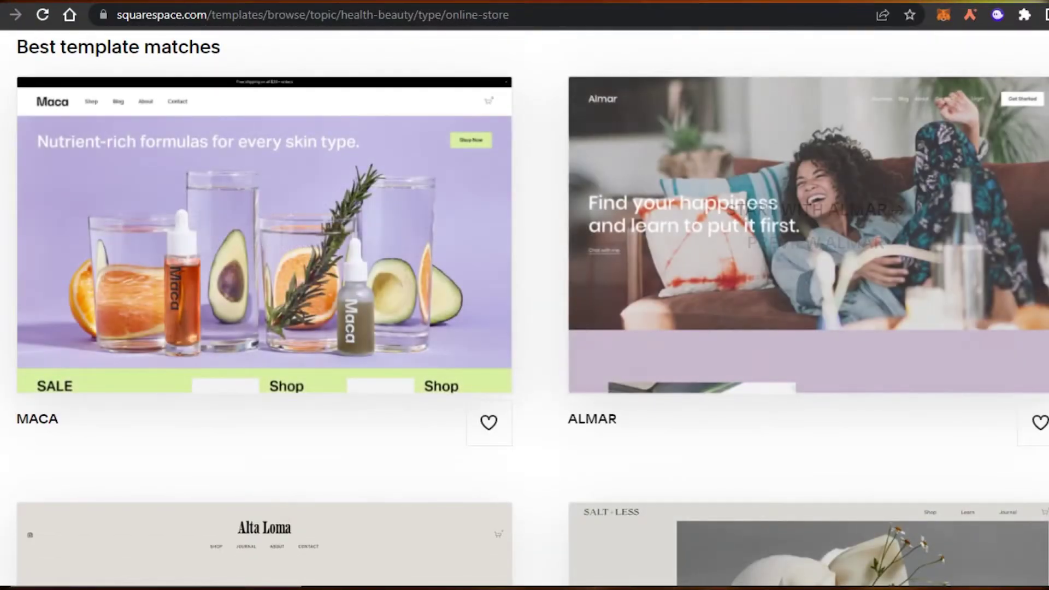
{"action": "scroll", "coordinate": [524, 310], "scroll_direction": "down", "scroll_amount": 20}
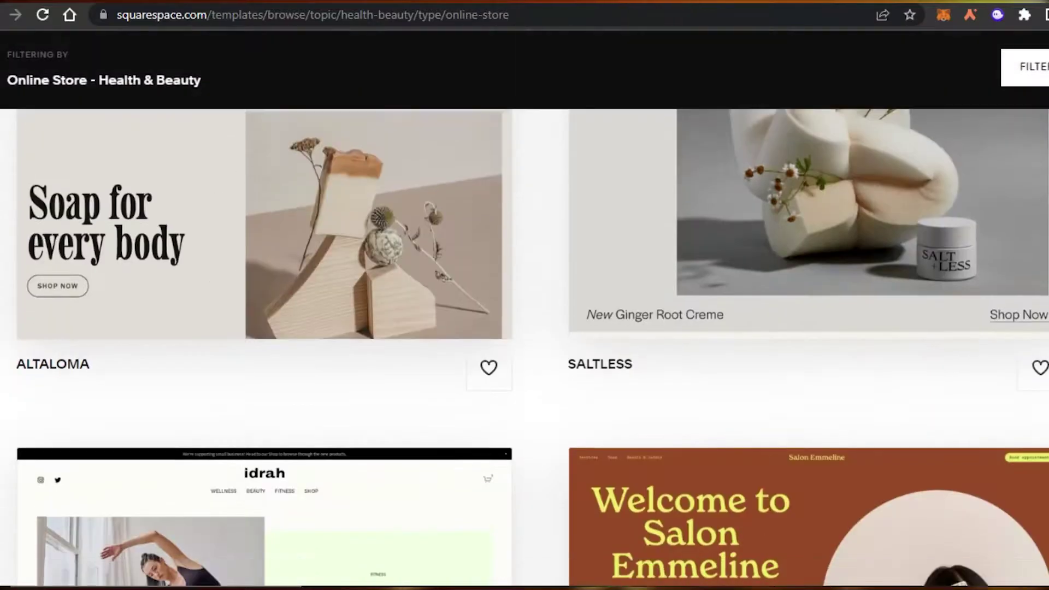
{"action": "scroll", "coordinate": [524, 348], "scroll_direction": "down", "scroll_amount": 10}
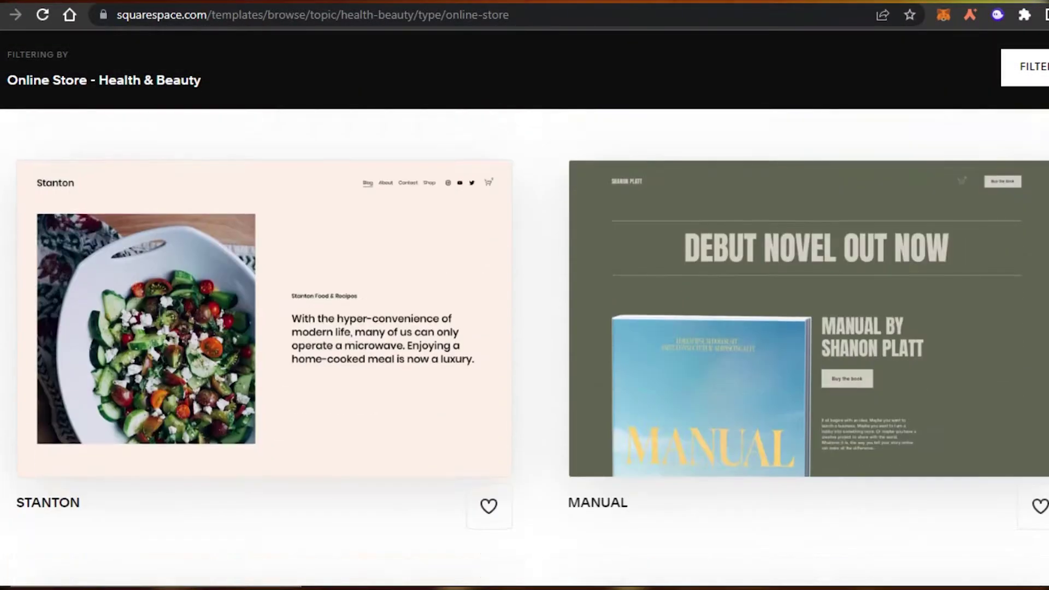
{"action": "scroll", "coordinate": [760, 281], "scroll_direction": "up", "scroll_amount": 12}
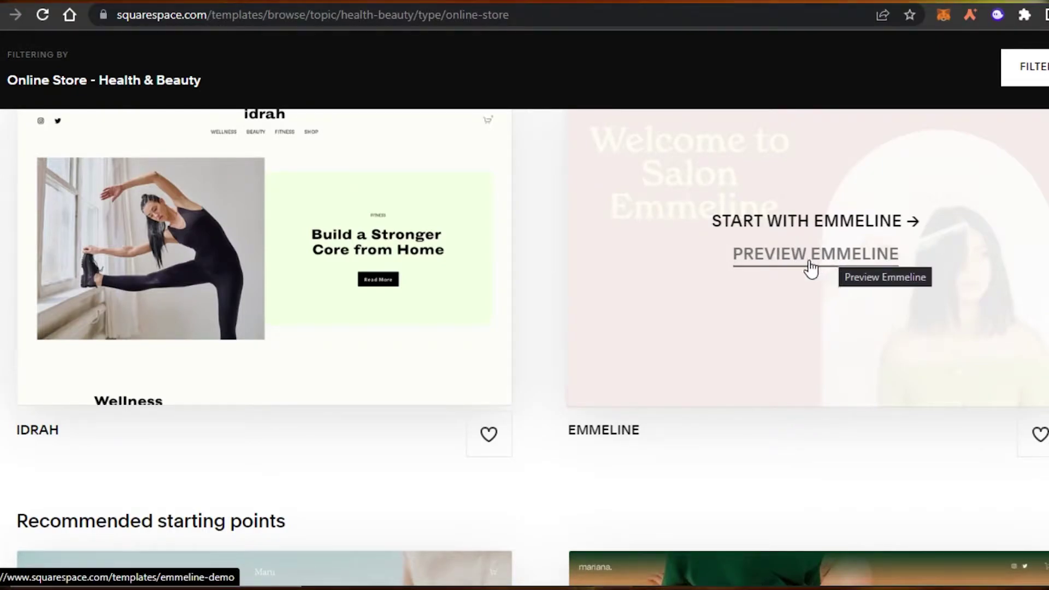
{"action": "left_click", "coordinate": [813, 220]}
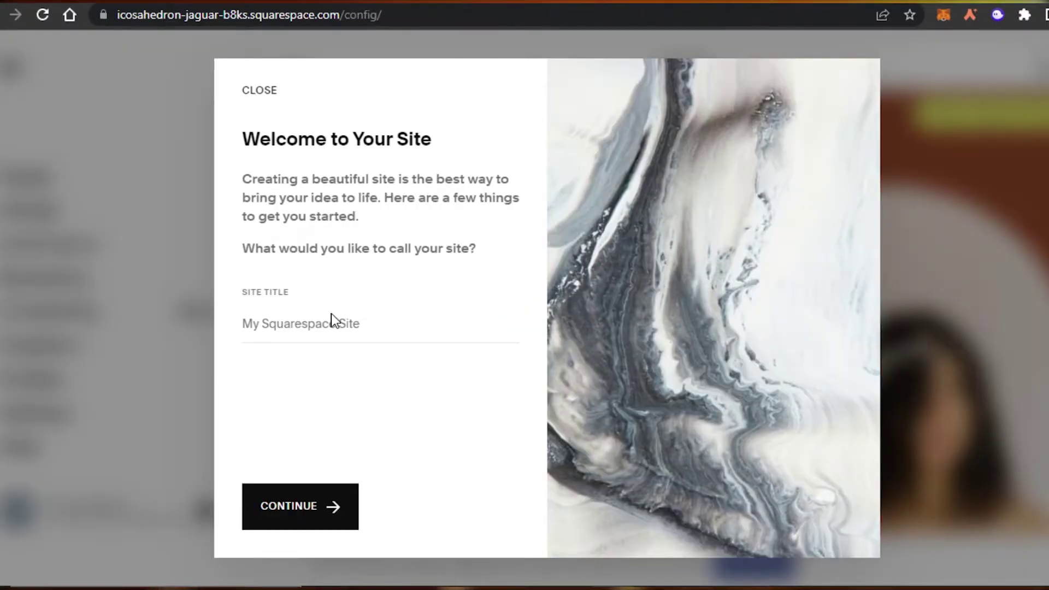
Give the new site the title MUA and continue with the welcome setup.
{"action": "left_click", "coordinate": [330, 322]}
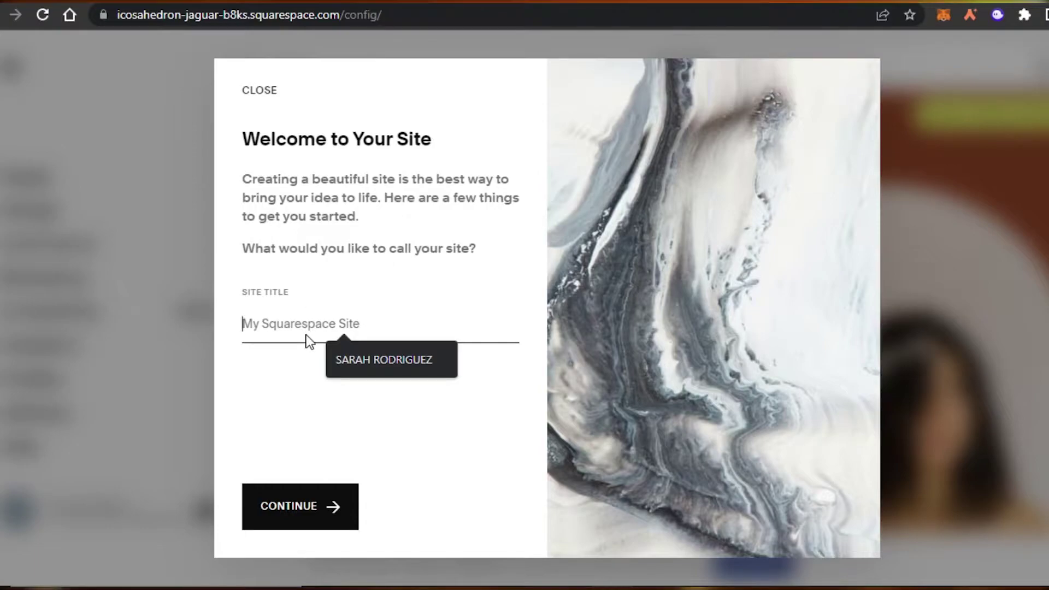
{"action": "type", "text": "MUA"}
{"action": "left_click", "coordinate": [258, 267]}
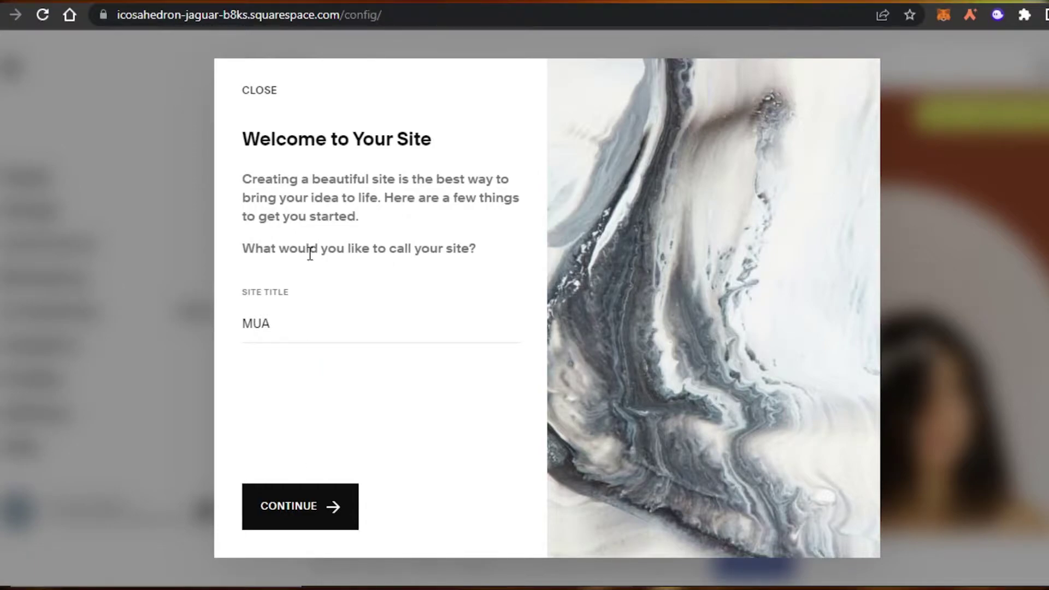
{"action": "left_click", "coordinate": [309, 502]}
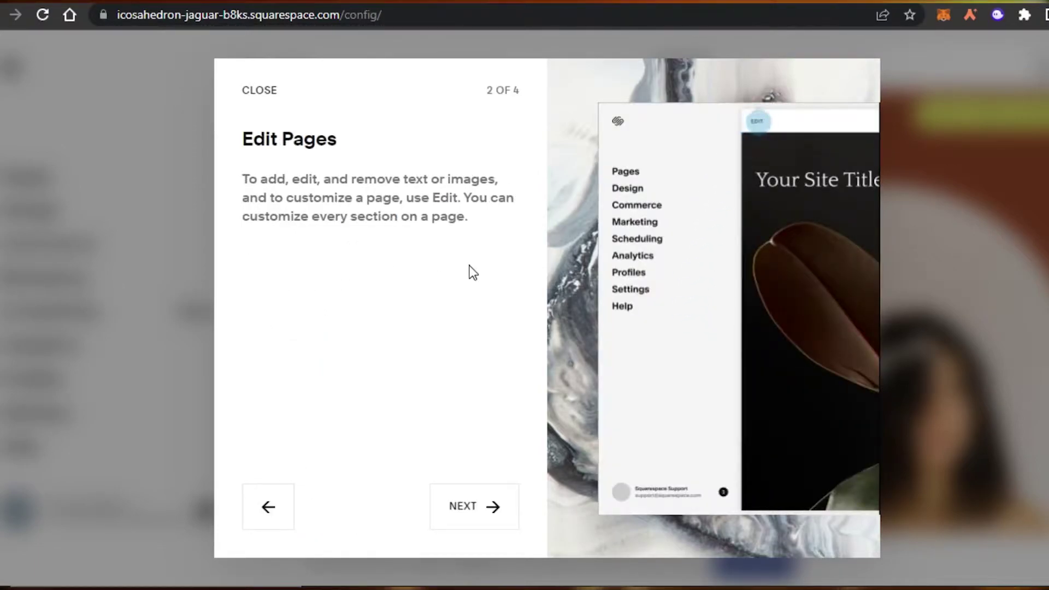
Advance to the Create Pages introduction, close the welcome guide and look over the new site's homepage.
{"action": "left_click", "coordinate": [462, 507]}
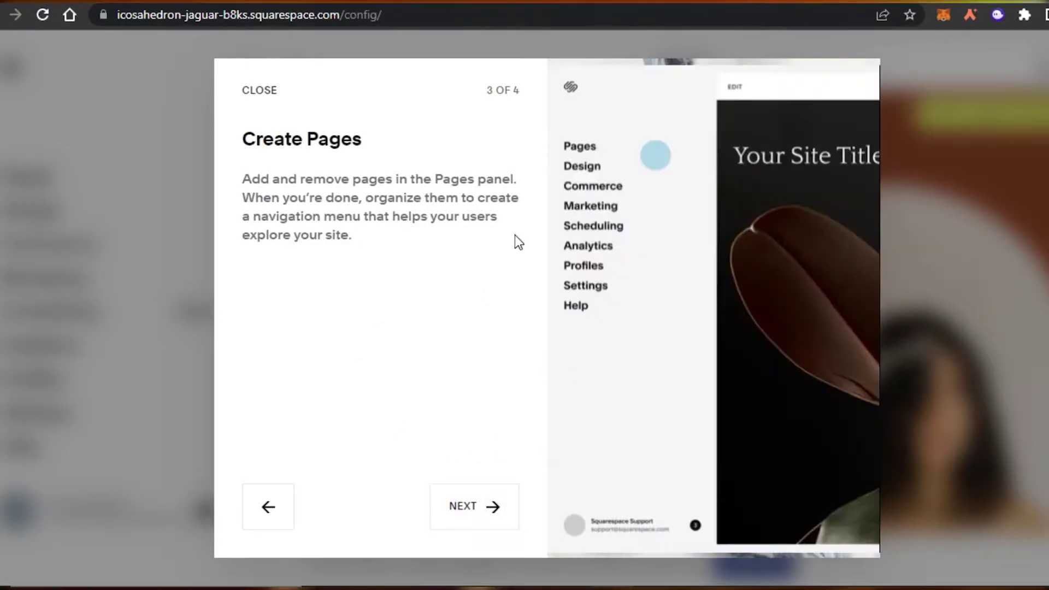
{"action": "left_click", "coordinate": [269, 99]}
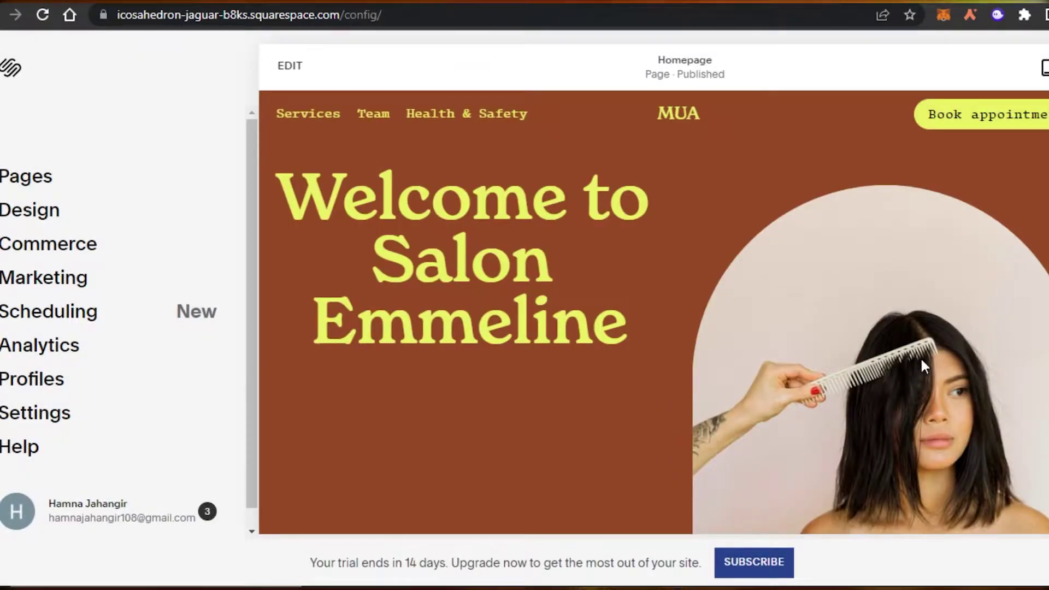
{"action": "scroll", "coordinate": [654, 311], "scroll_direction": "down", "scroll_amount": 15}
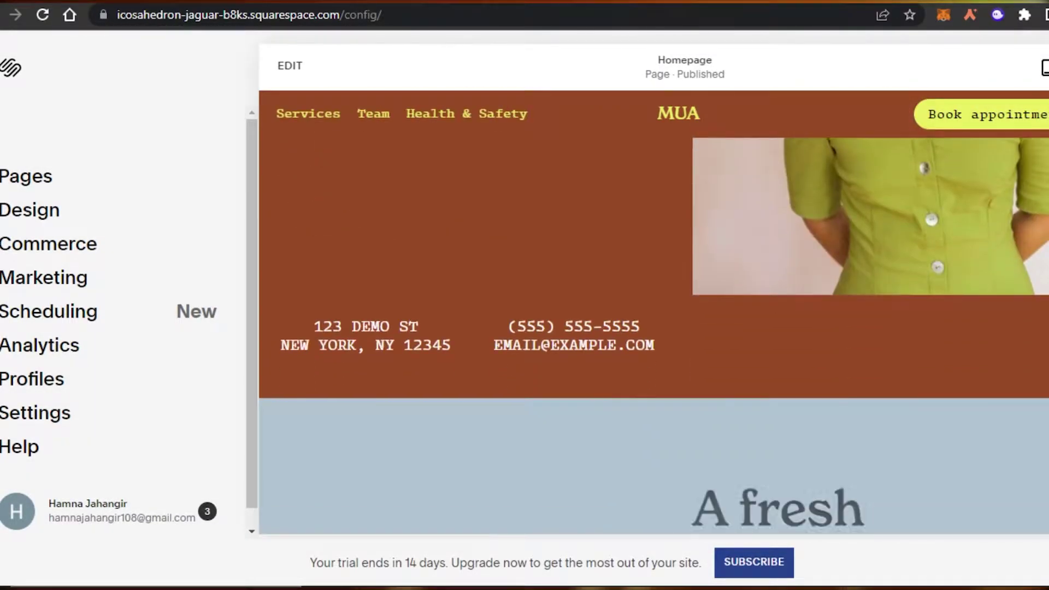
{"action": "scroll", "coordinate": [653, 312], "scroll_direction": "down", "scroll_amount": 10}
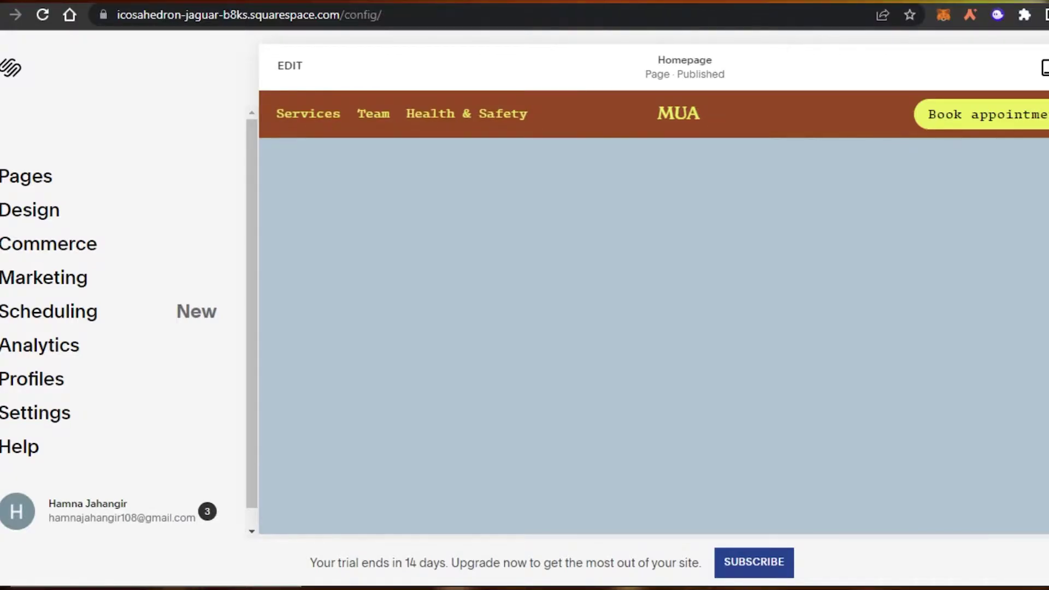
Open the site's Pages list and look through its main navigation and unlinked pages.
{"action": "scroll", "coordinate": [654, 311], "scroll_direction": "down", "scroll_amount": 10}
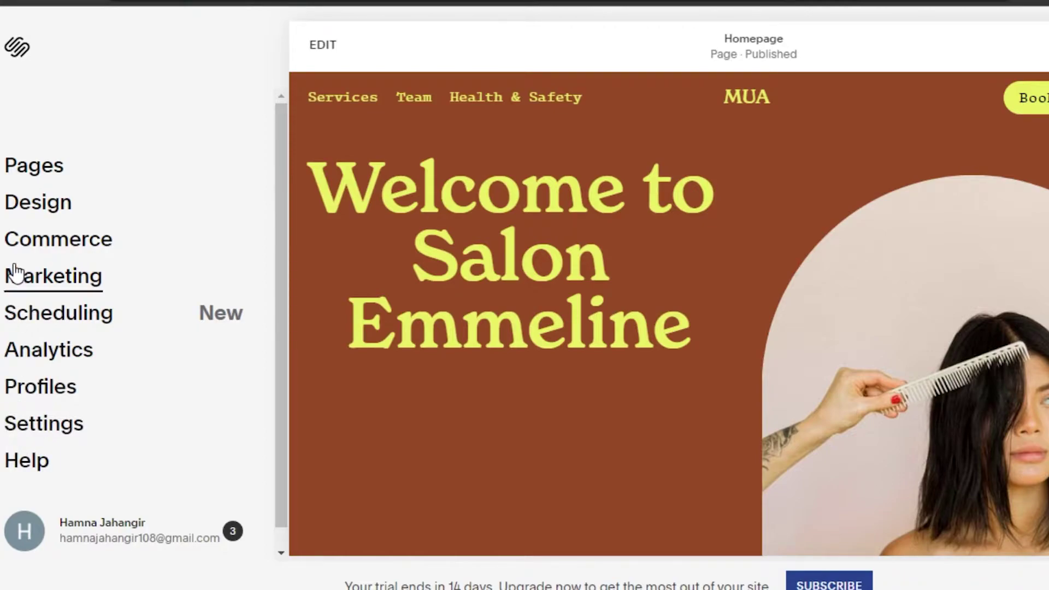
{"action": "left_click", "coordinate": [33, 179]}
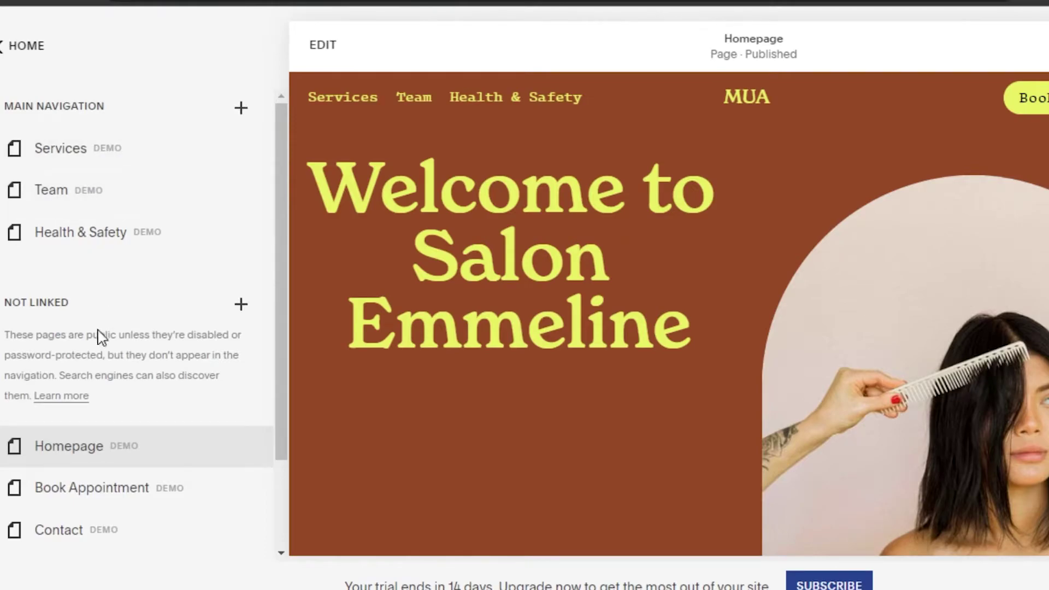
{"action": "scroll", "coordinate": [279, 237], "scroll_direction": "down", "scroll_amount": 1}
{"action": "left_click_drag", "start_coordinate": [280, 240], "coordinate": [285, 164]}
{"action": "left_click_drag", "start_coordinate": [286, 164], "coordinate": [274, 278]}
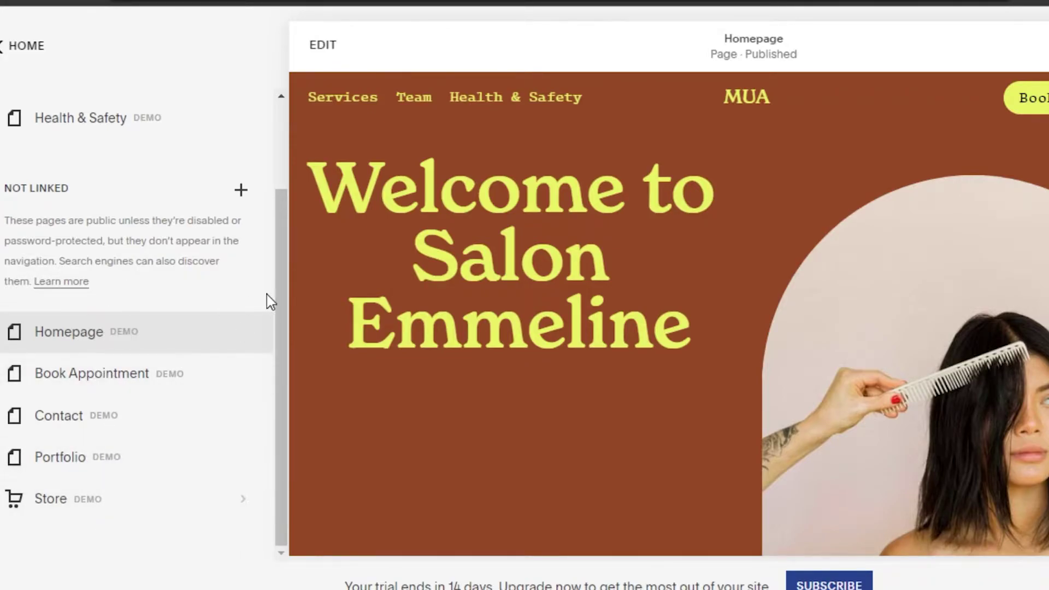
{"action": "left_click_drag", "start_coordinate": [284, 296], "coordinate": [297, 116]}
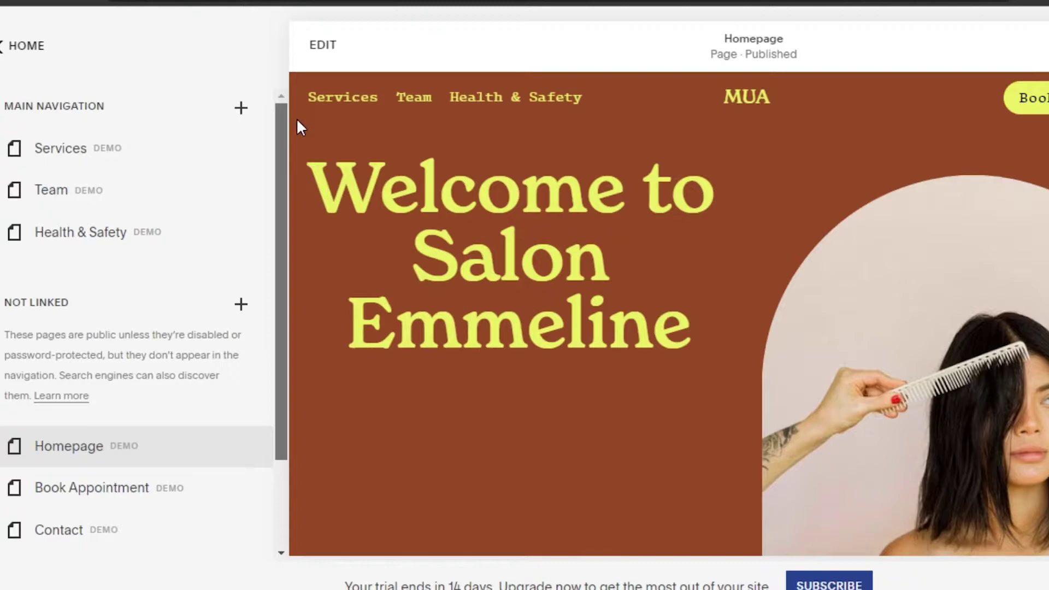
Add a Store page named MUA to the main navigation and return to the page list.
{"action": "left_click", "coordinate": [238, 111]}
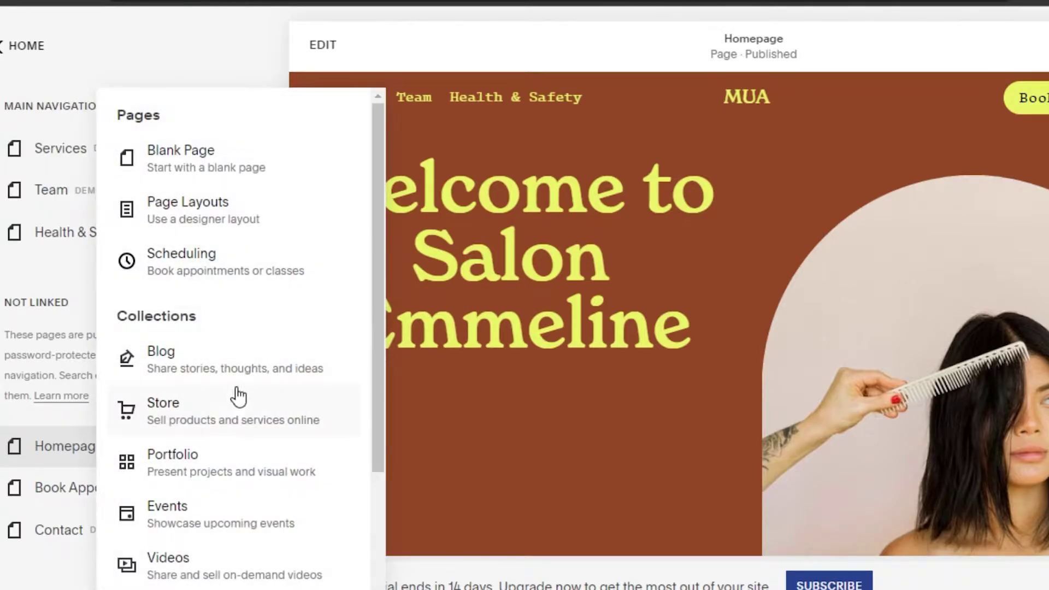
{"action": "left_click", "coordinate": [228, 414]}
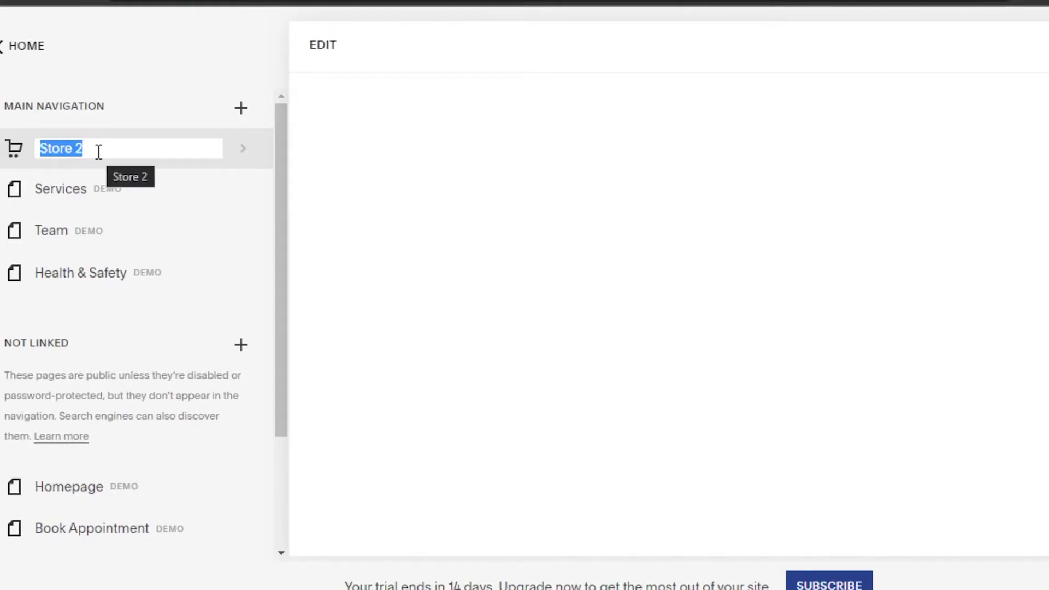
{"action": "key", "text": "BackSpace"}
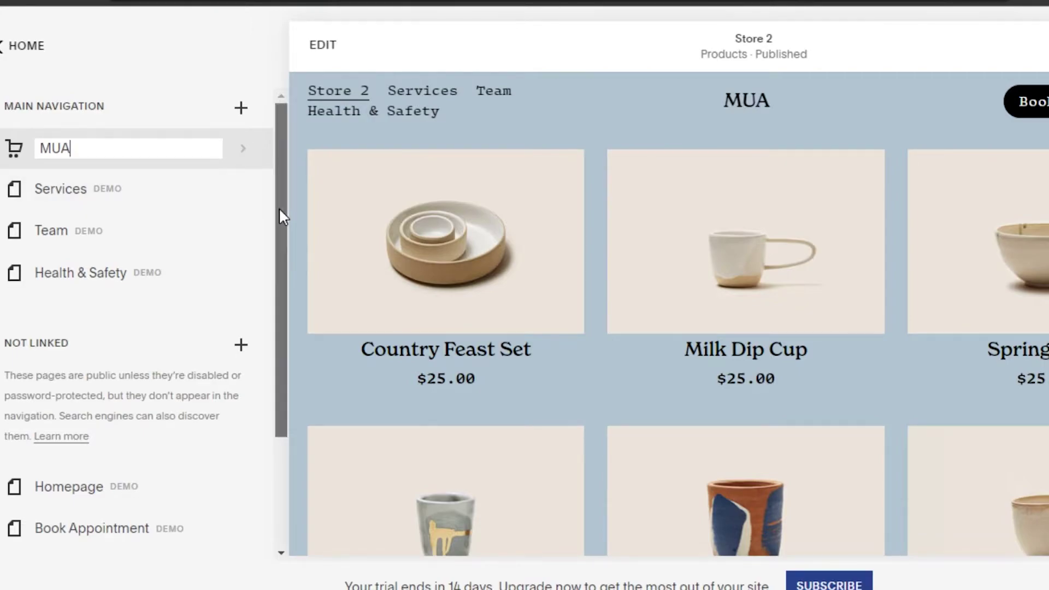
{"action": "scroll", "coordinate": [279, 207], "scroll_direction": "down", "scroll_amount": 2}
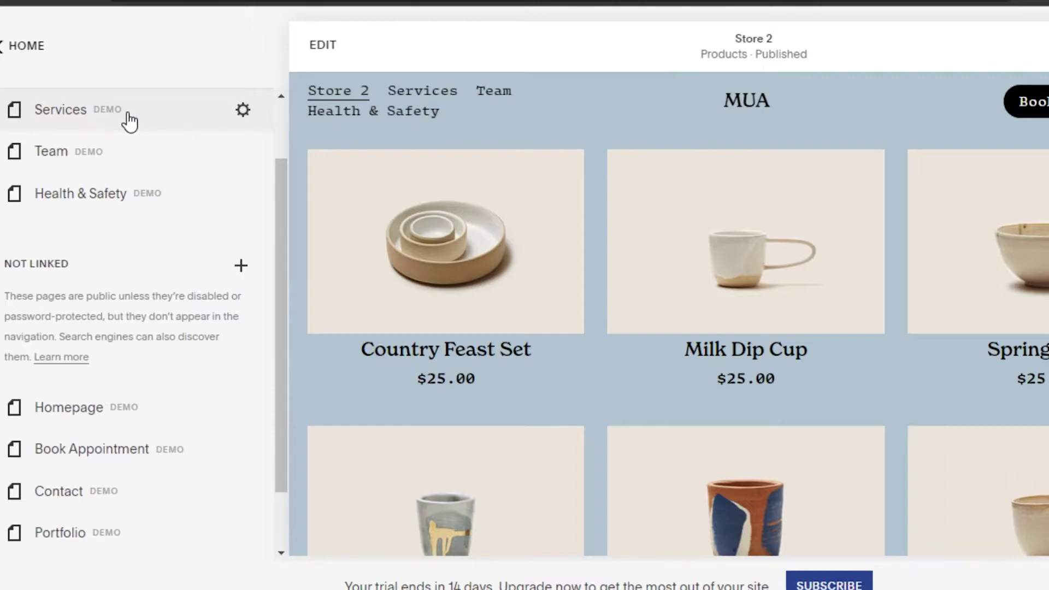
{"action": "left_click", "coordinate": [243, 193]}
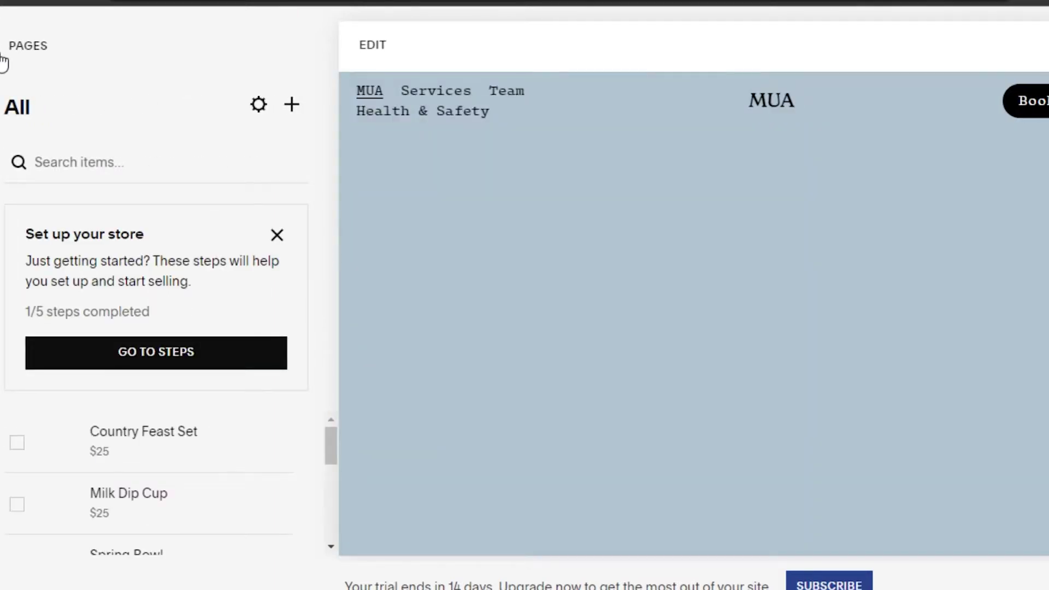
{"action": "left_click", "coordinate": [3, 55]}
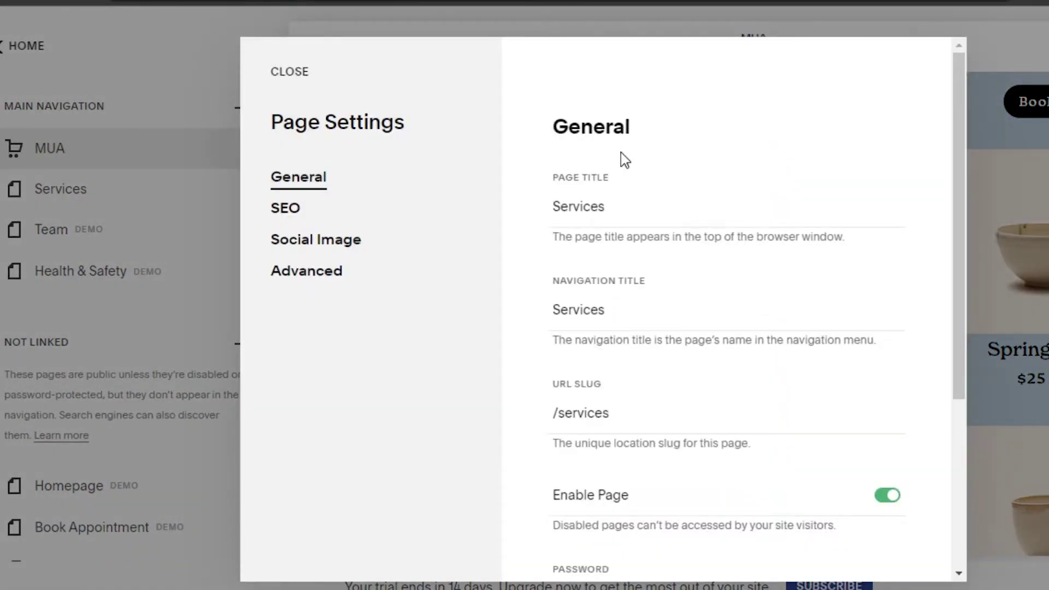
Close the Services page settings and delete the Services and Team pages from the main navigation.
{"action": "key", "text": "Escape"}
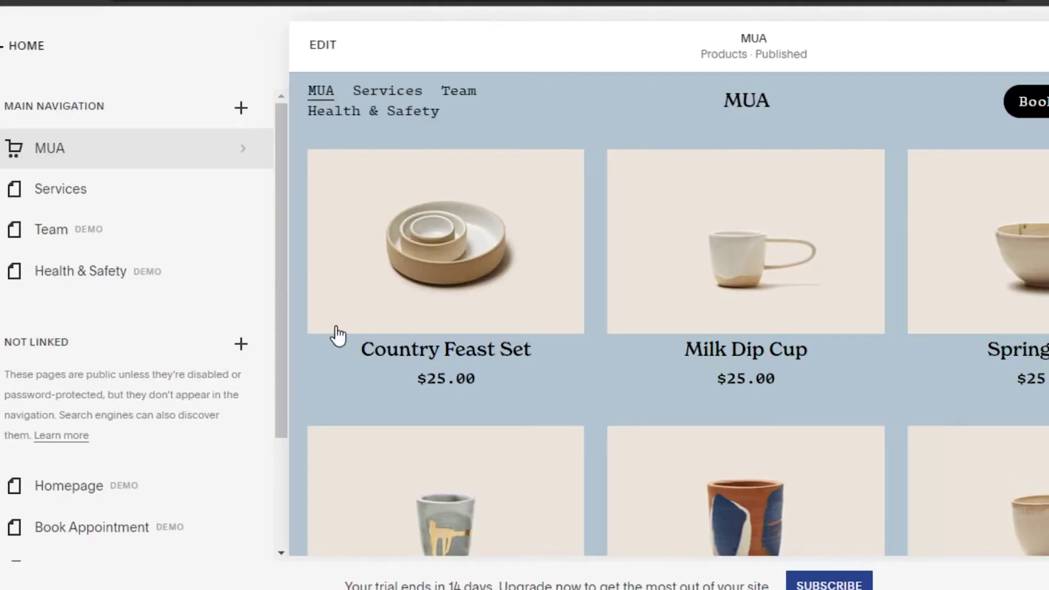
{"action": "key", "text": "Delete"}
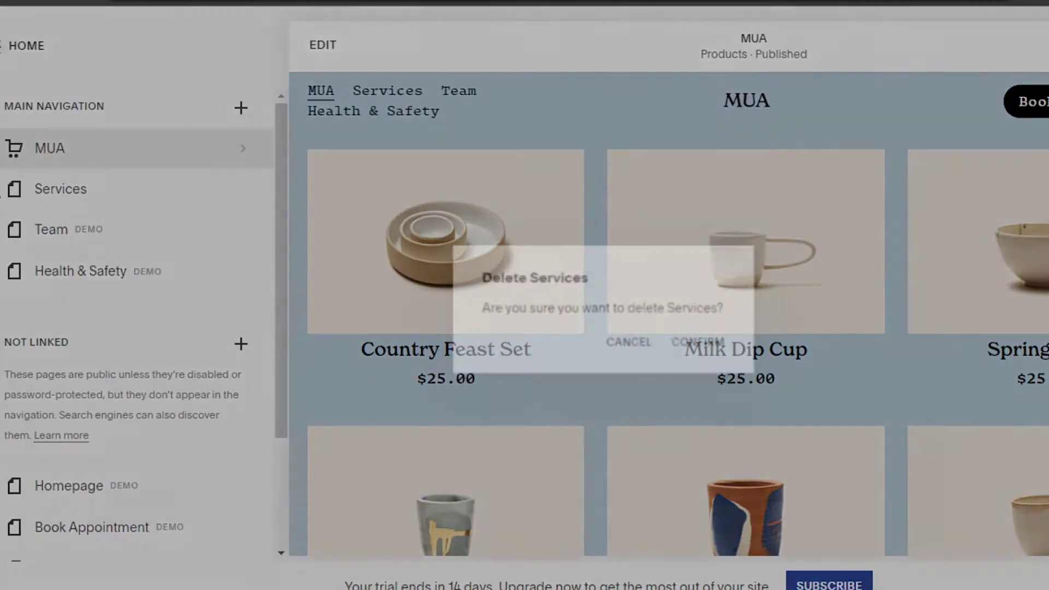
{"action": "left_click", "coordinate": [708, 344]}
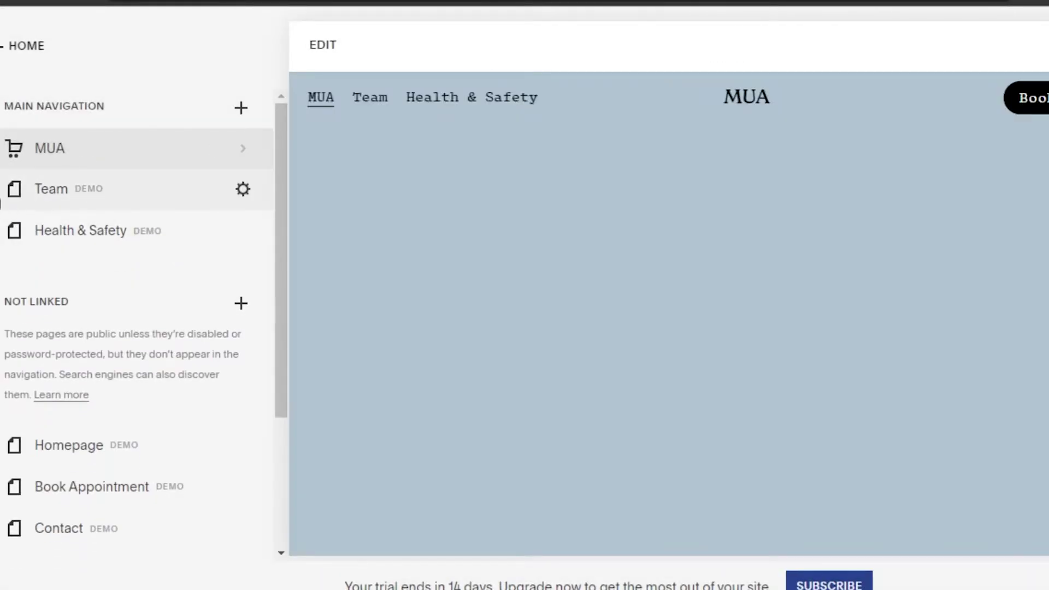
{"action": "key", "text": "Delete"}
{"action": "left_click", "coordinate": [716, 365]}
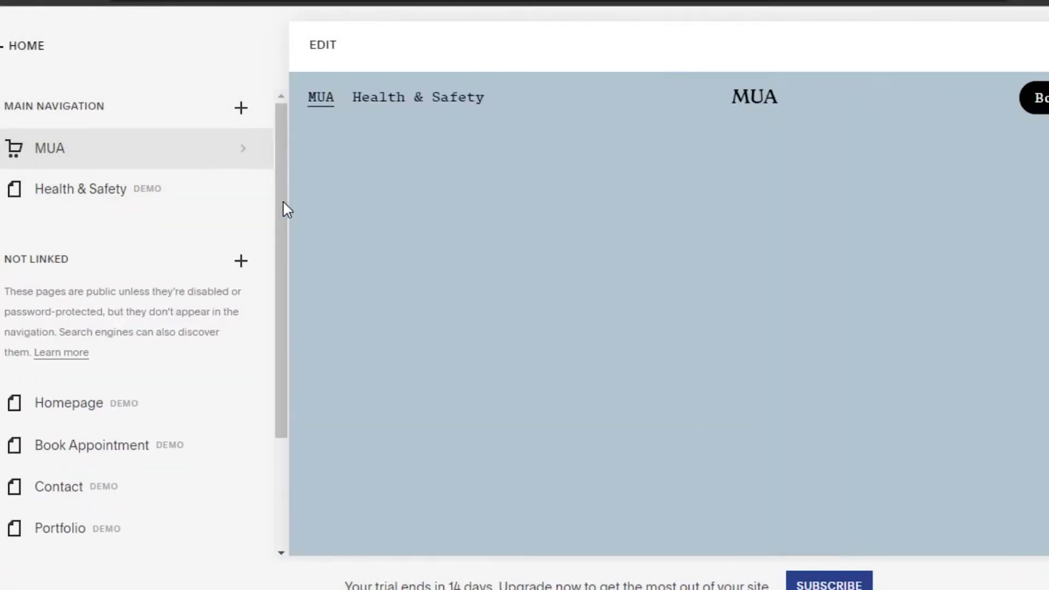
Move the Homepage to the start of the main navigation and Book Appointment to its end.
{"action": "left_click_drag", "start_coordinate": [275, 197], "coordinate": [276, 223]}
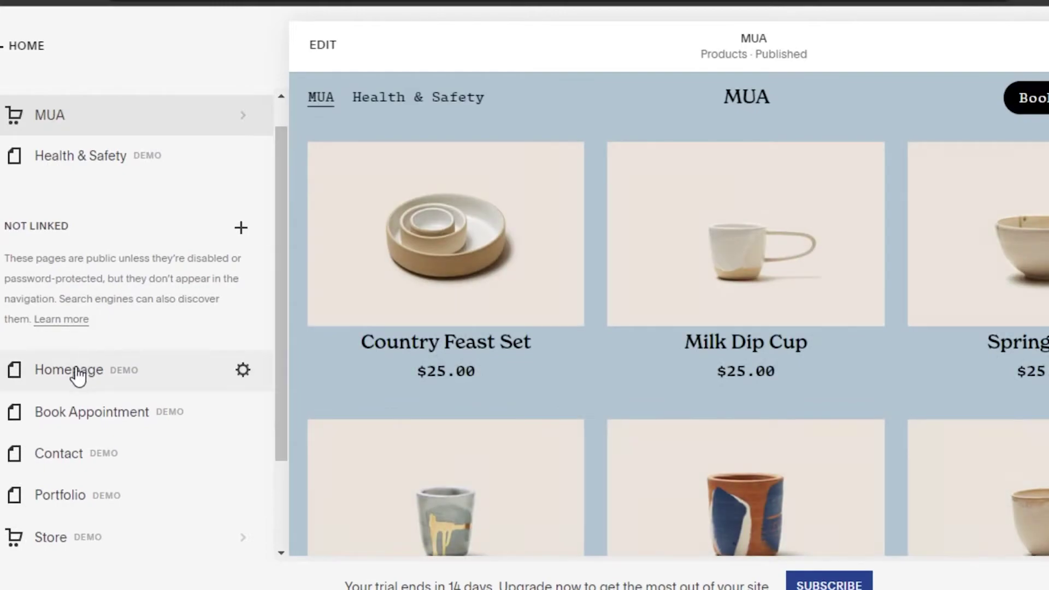
{"action": "left_click_drag", "start_coordinate": [78, 376], "coordinate": [148, 133]}
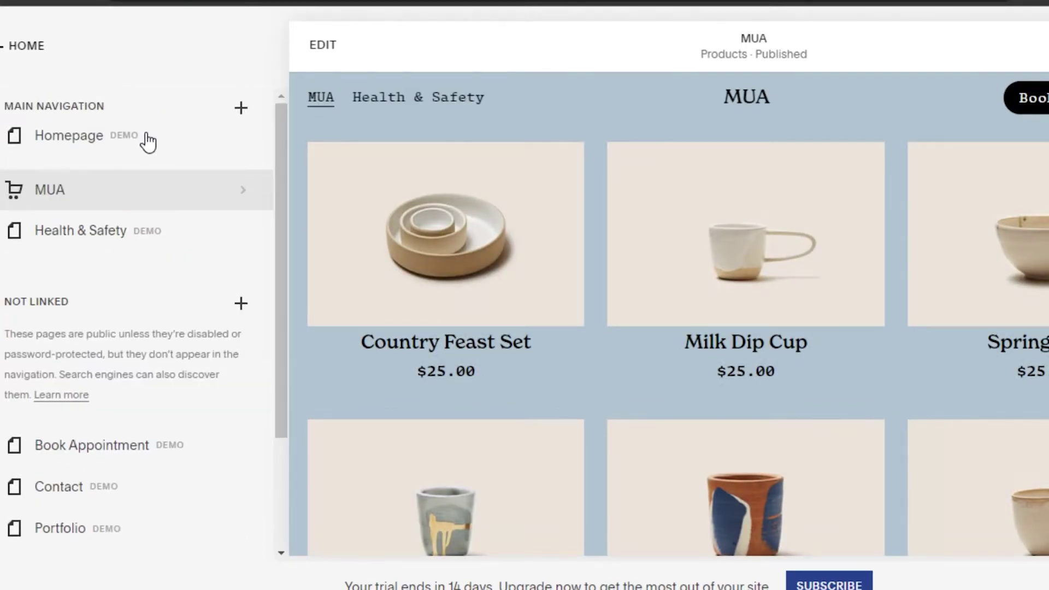
{"action": "left_click_drag", "start_coordinate": [277, 181], "coordinate": [278, 264]}
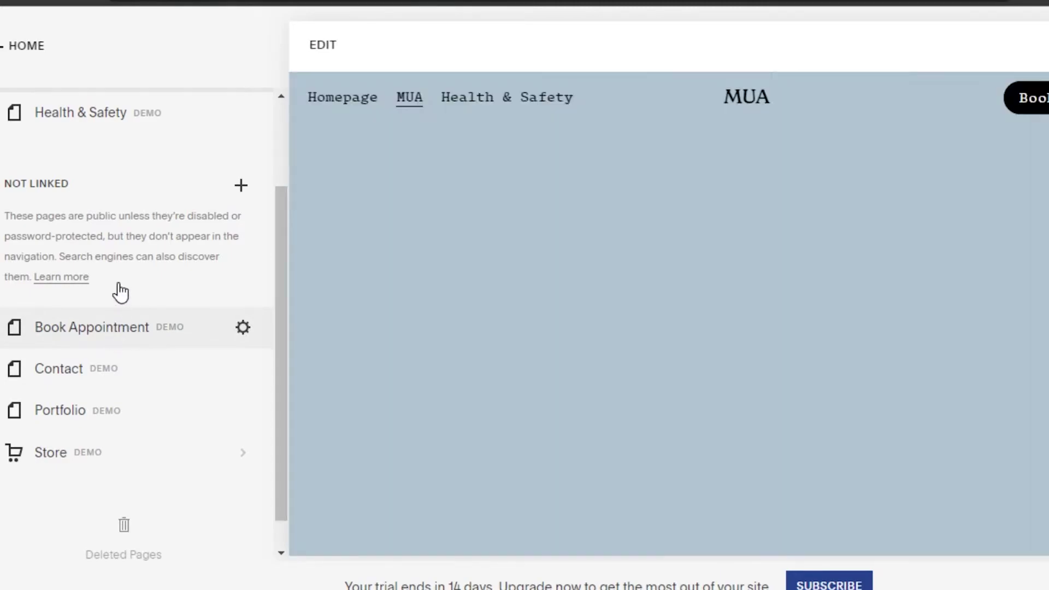
{"action": "left_click_drag", "start_coordinate": [121, 294], "coordinate": [122, 136]}
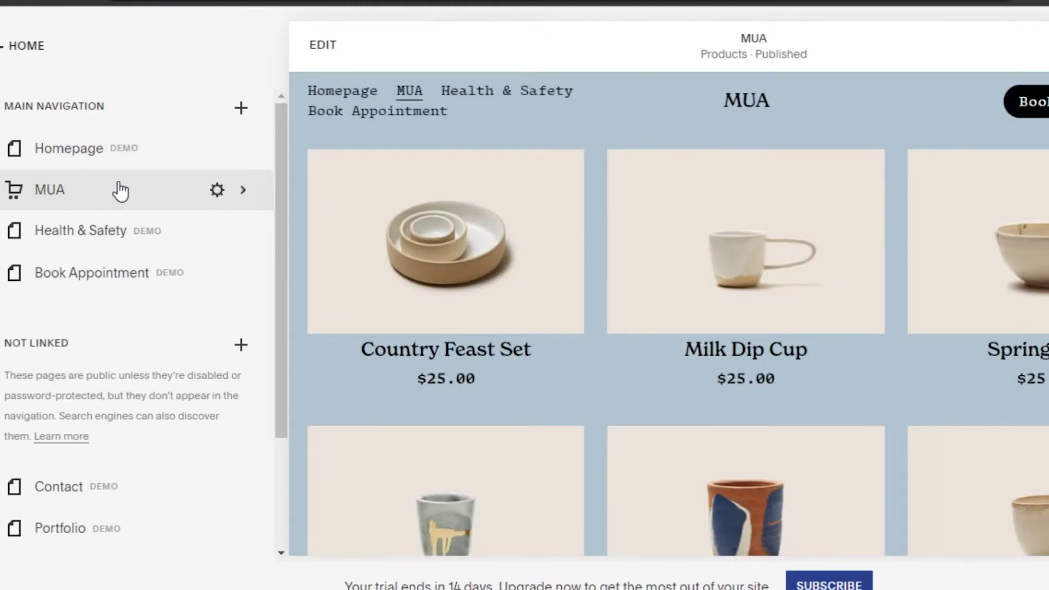
Preview the Health & Safety page and the Book Appointment page.
{"action": "left_click", "coordinate": [99, 239]}
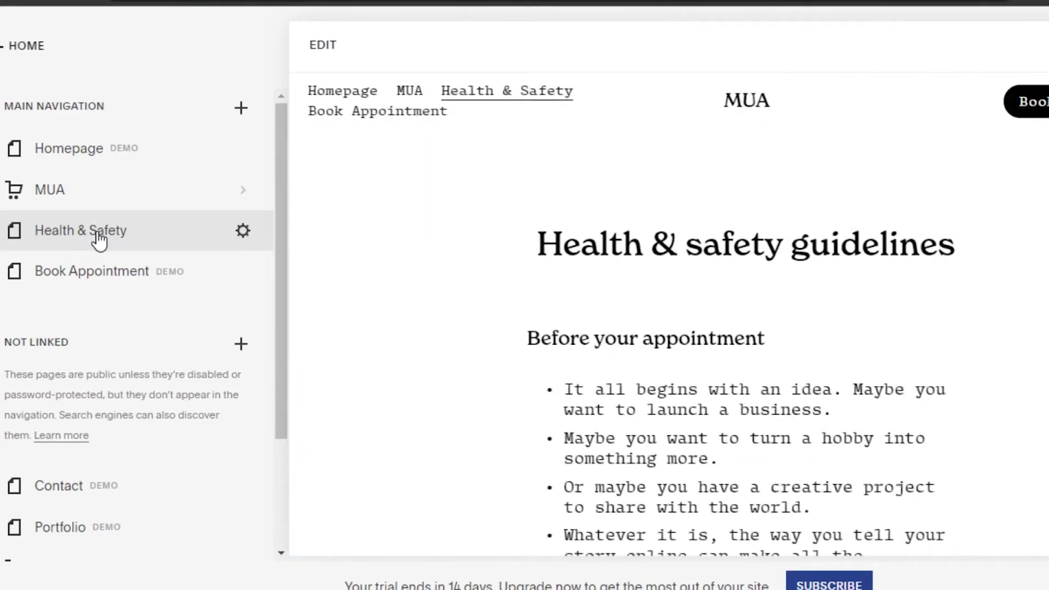
{"action": "left_click", "coordinate": [91, 273]}
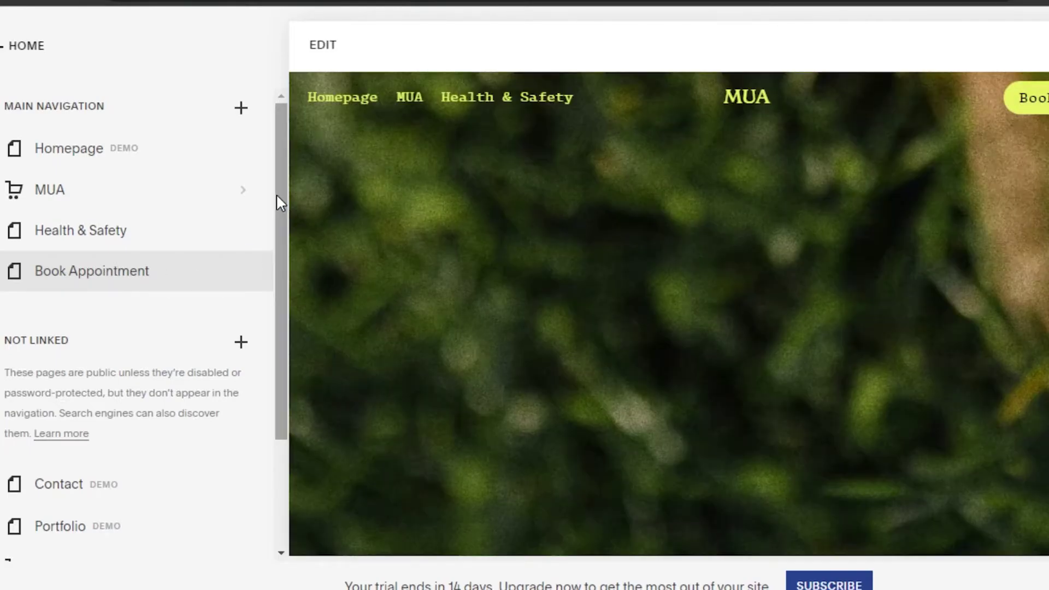
{"action": "mouse_move", "coordinate": [277, 194]}
{"action": "left_mouse_down"}
{"action": "mouse_move", "coordinate": [276, 368]}
{"action": "mouse_move", "coordinate": [276, 193]}
{"action": "left_mouse_up"}
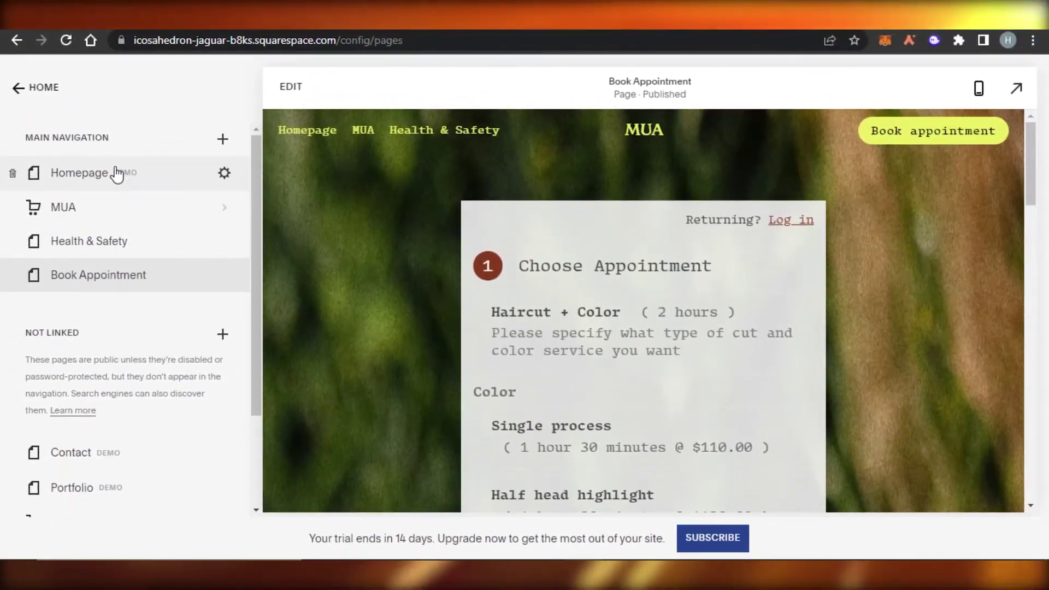
Open the Homepage for editing and look through its sections.
{"action": "left_click", "coordinate": [104, 174]}
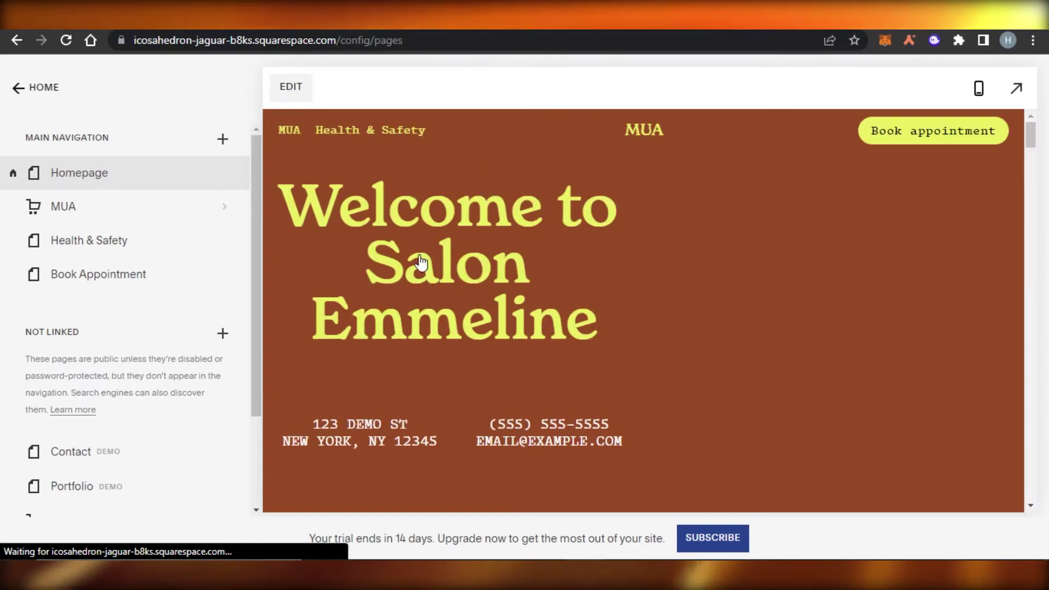
{"action": "left_click", "coordinate": [289, 87]}
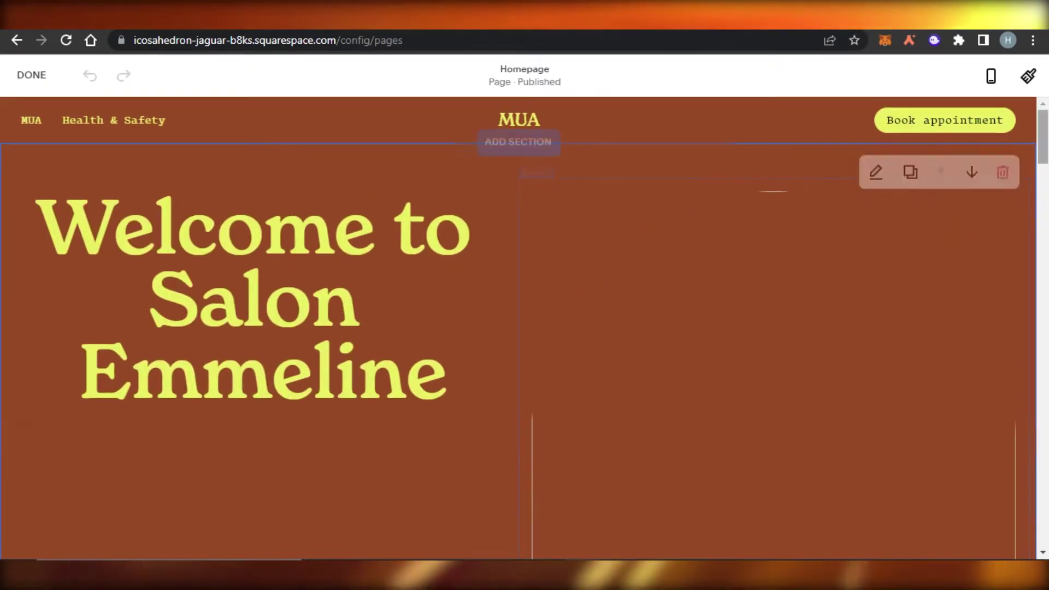
{"action": "scroll", "coordinate": [686, 285], "scroll_direction": "down", "scroll_amount": 15}
{"action": "scroll", "coordinate": [518, 328], "scroll_direction": "up", "scroll_amount": 10}
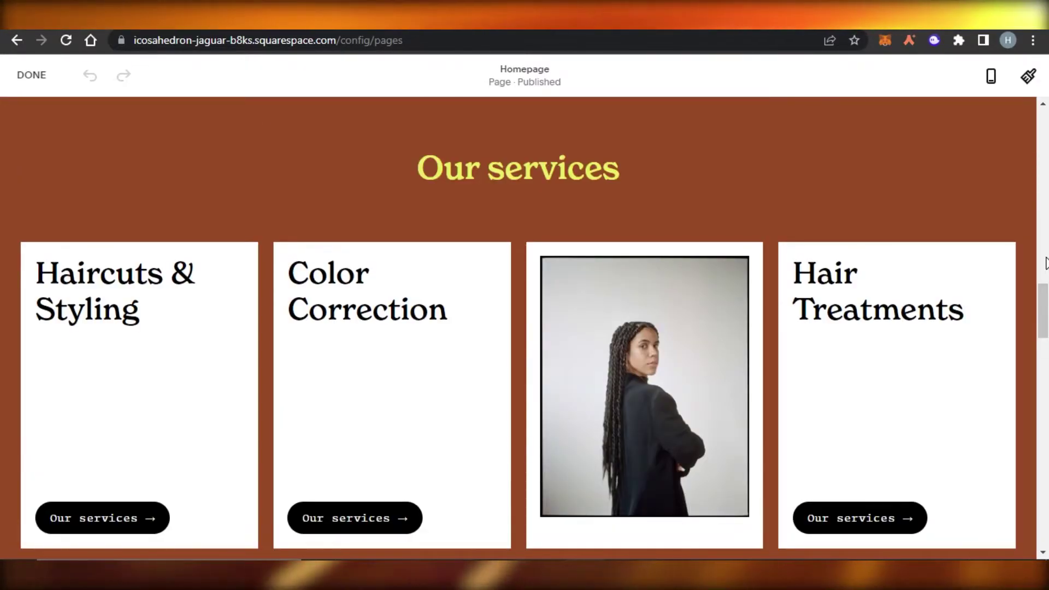
{"action": "scroll", "coordinate": [518, 328], "scroll_direction": "up", "scroll_amount": 10}
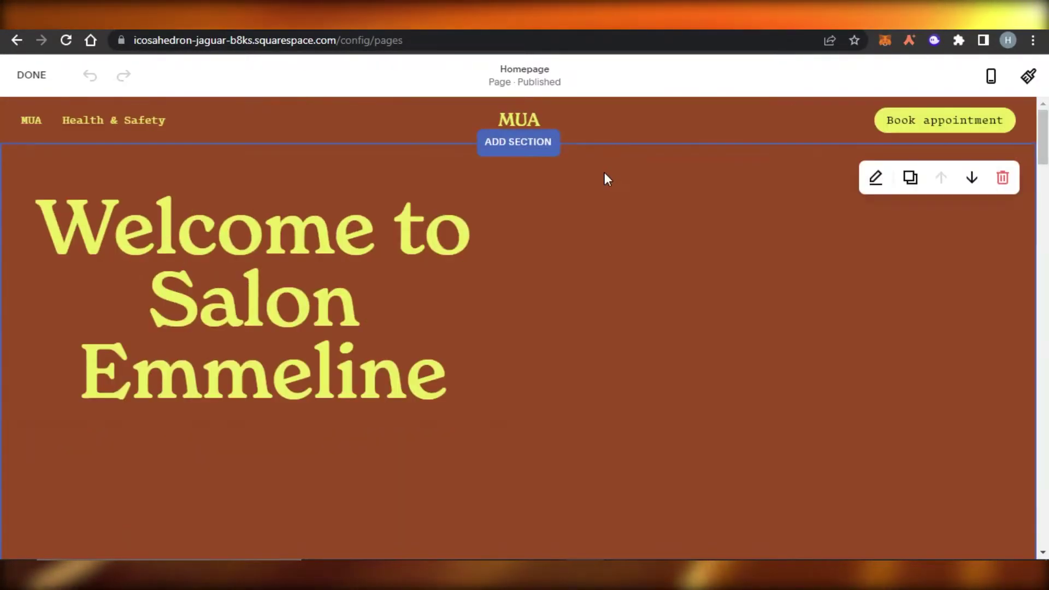
Replace the welcome heading in the Homepage's first section with MUA.
{"action": "left_click", "coordinate": [364, 281]}
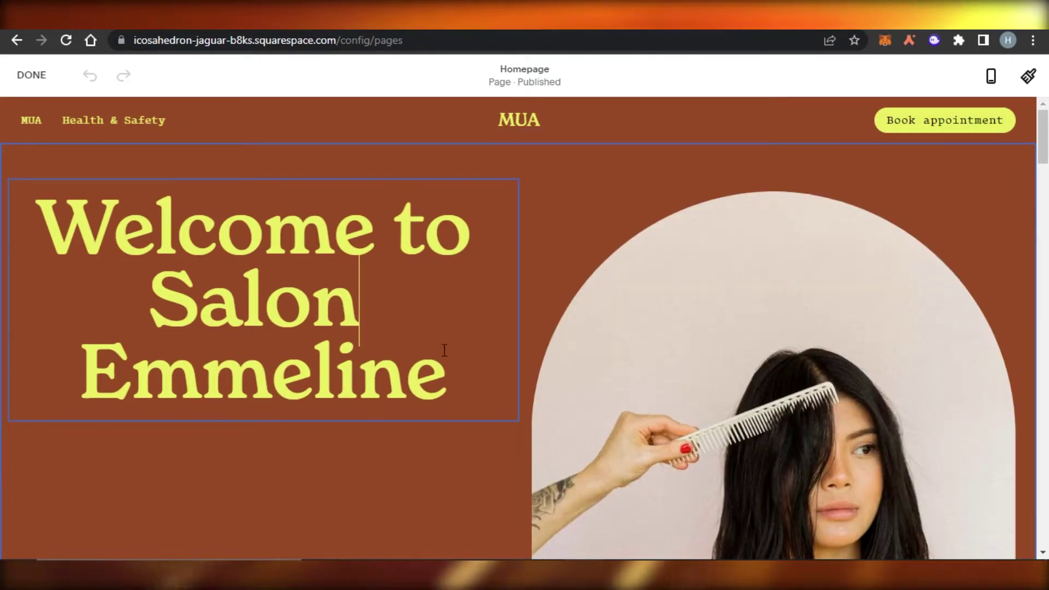
{"action": "left_click", "coordinate": [452, 370]}
{"action": "key", "text": "BackSpace"}
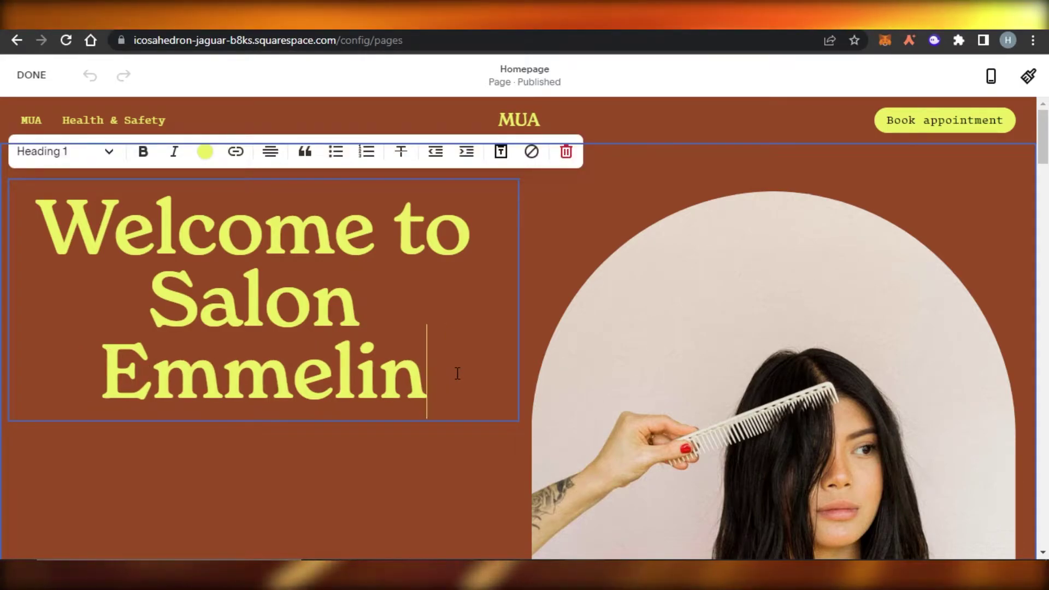
{"action": "key", "text": "ctrl+a"}
{"action": "key", "text": "BackSpace"}
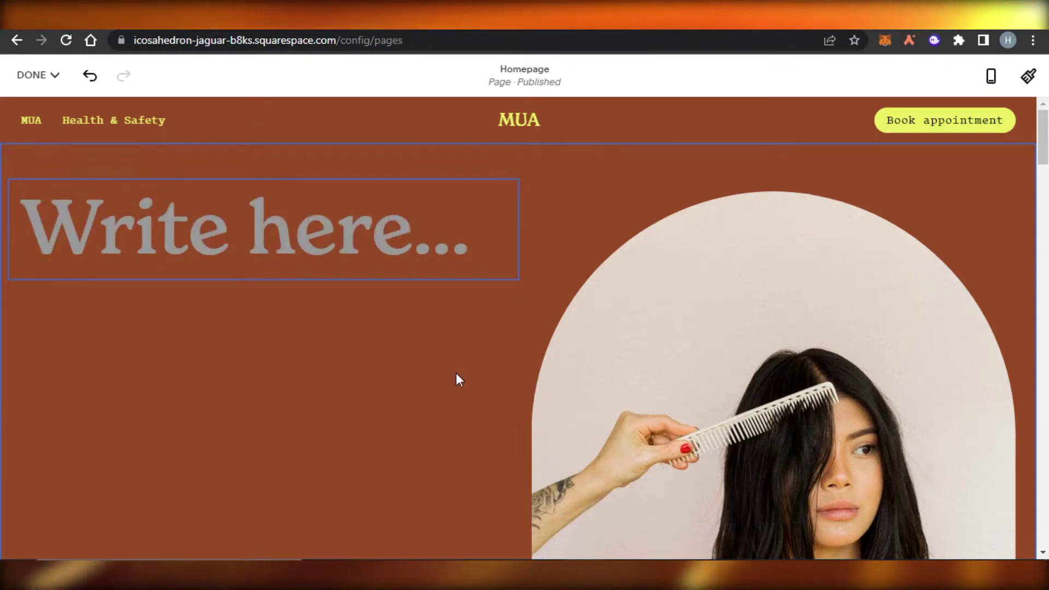
{"action": "type", "text": "MUA"}
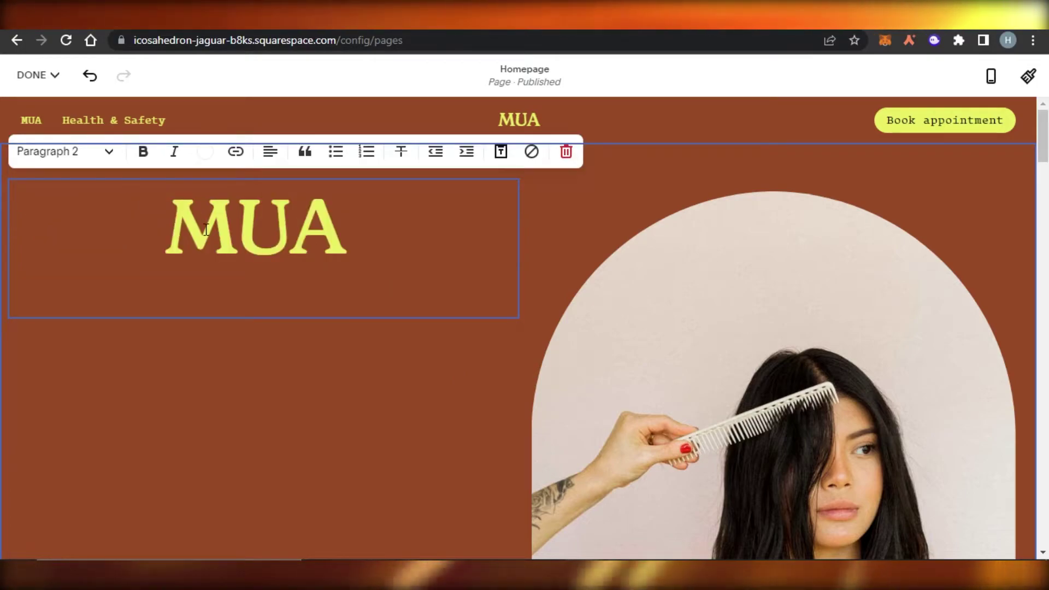
Add the centred tagline "Your Ultimate Beauty product supplier" below the MUA heading.
{"action": "left_click", "coordinate": [601, 242]}
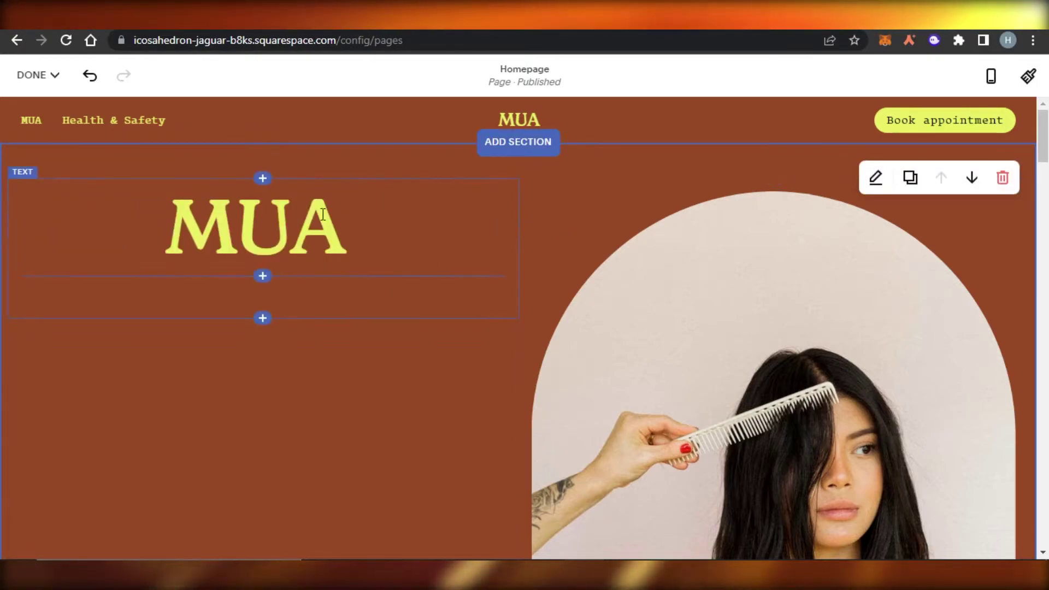
{"action": "left_click", "coordinate": [258, 297]}
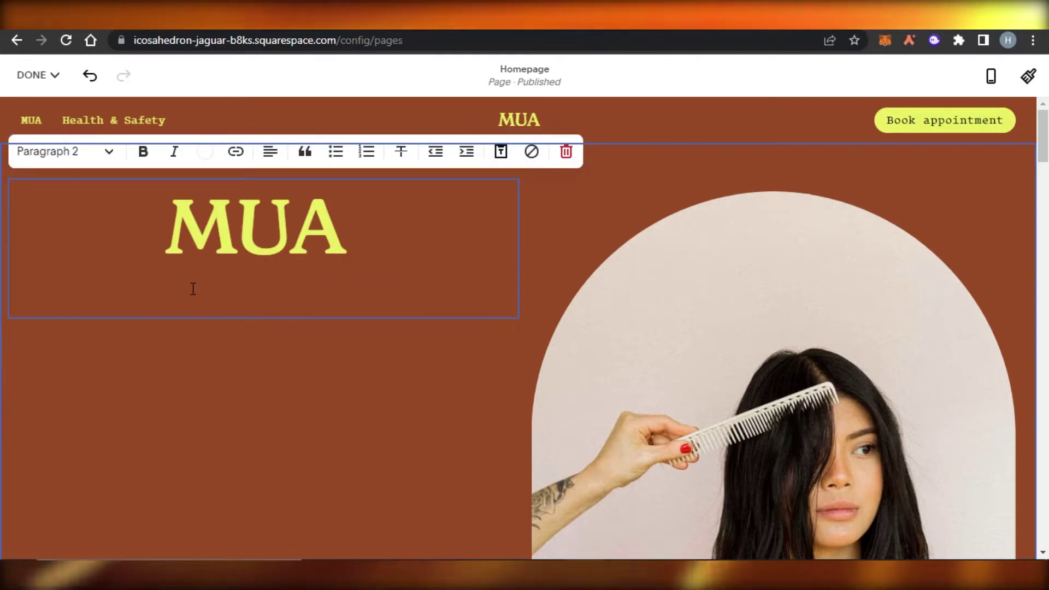
{"action": "type", "text": "Your Ultimate Beauty product supplier"}
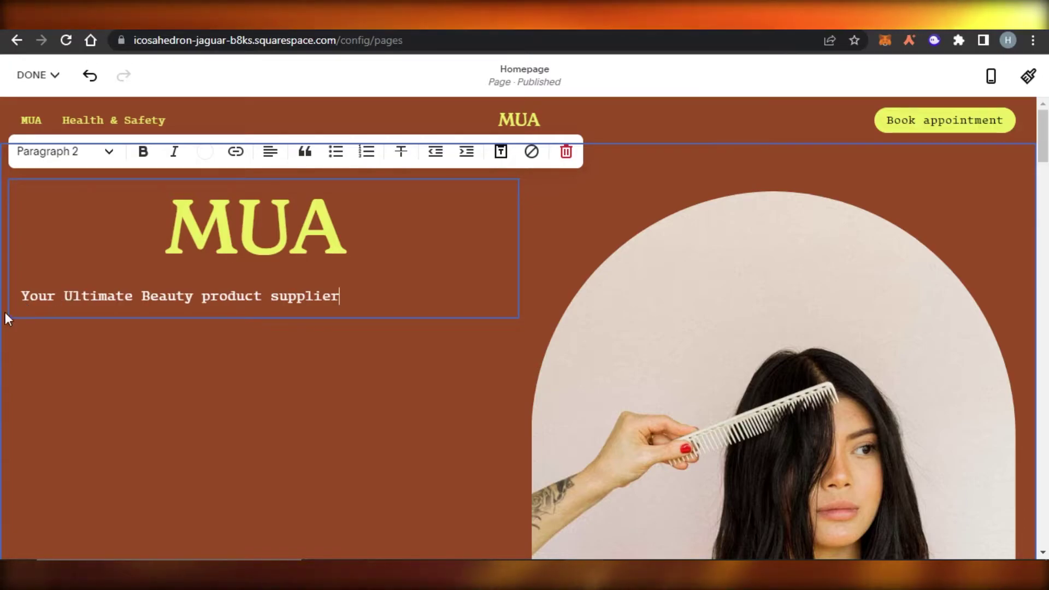
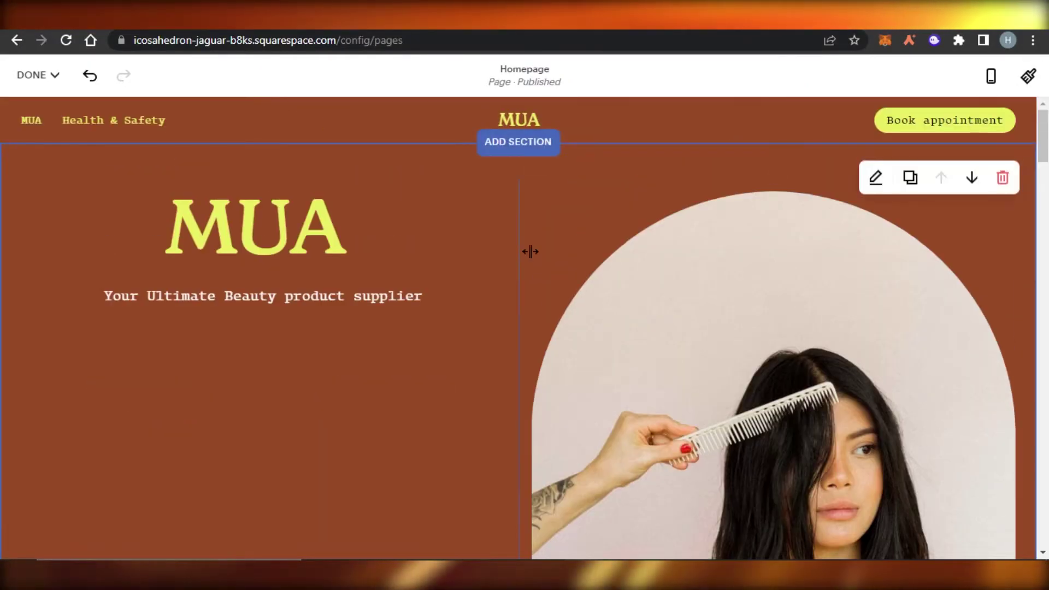
{"action": "mouse_move", "coordinate": [240, 138]}
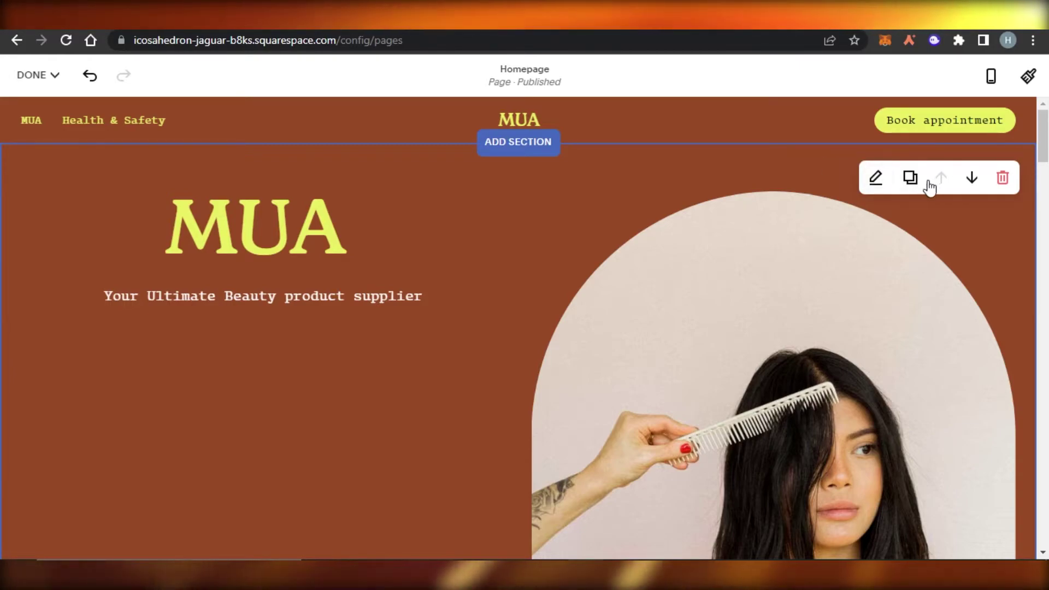
{"action": "left_click", "coordinate": [878, 184]}
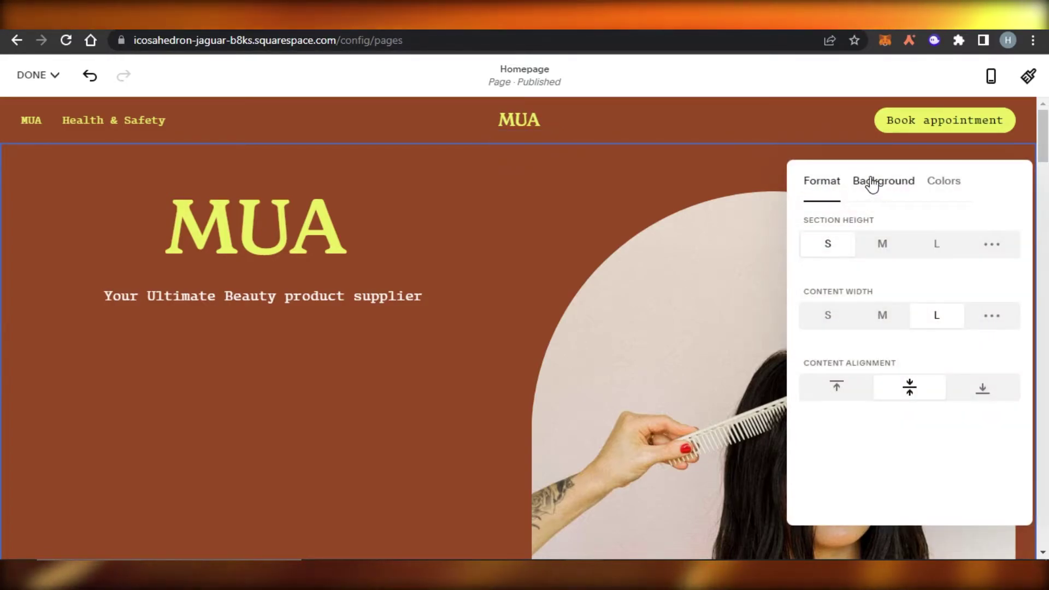
{"action": "left_click", "coordinate": [880, 184]}
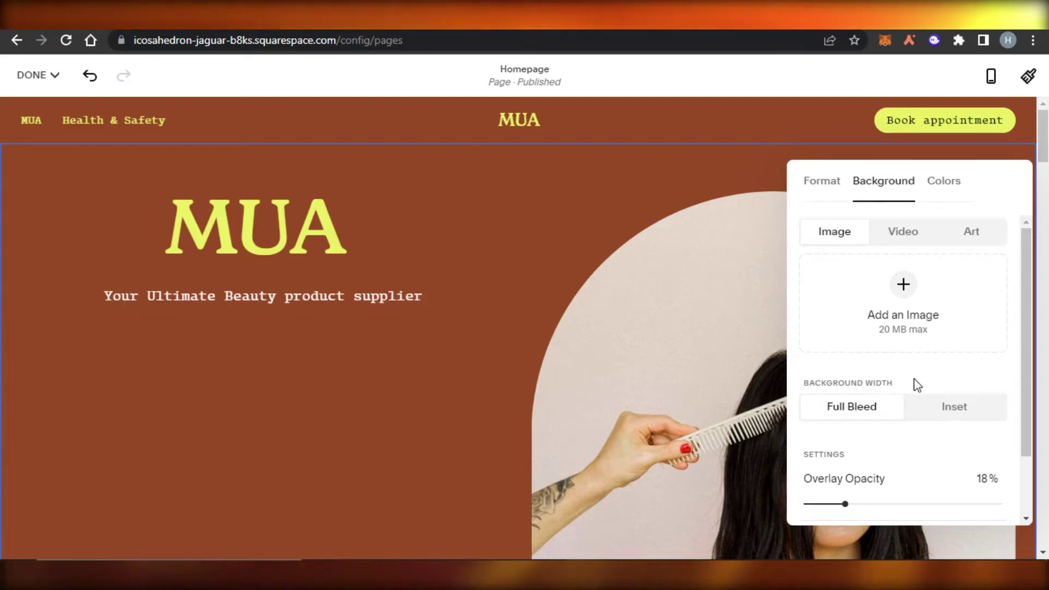
{"action": "left_click", "coordinate": [1022, 401]}
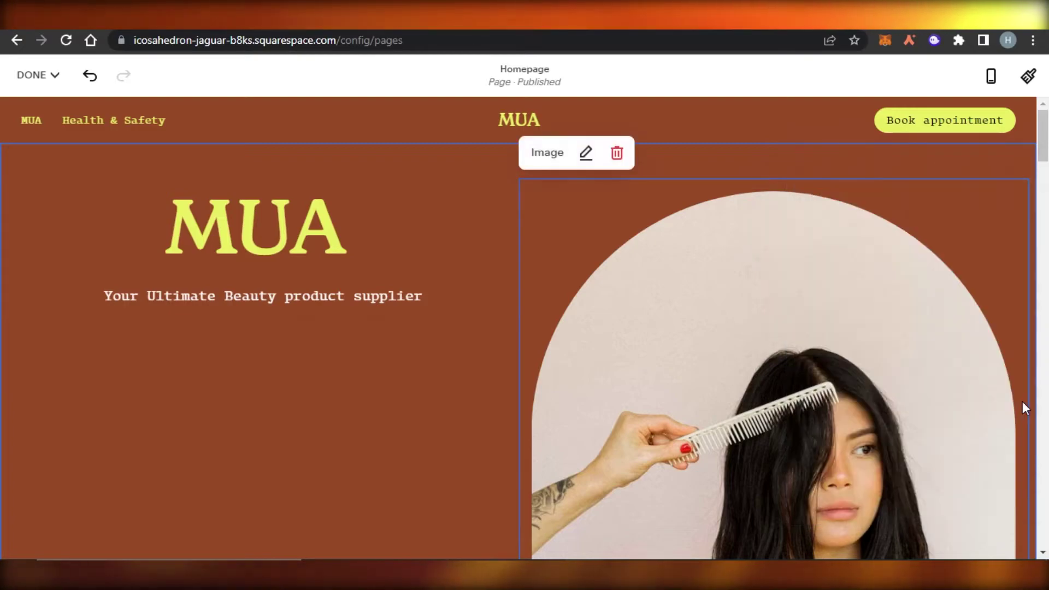
{"action": "left_click", "coordinate": [455, 175]}
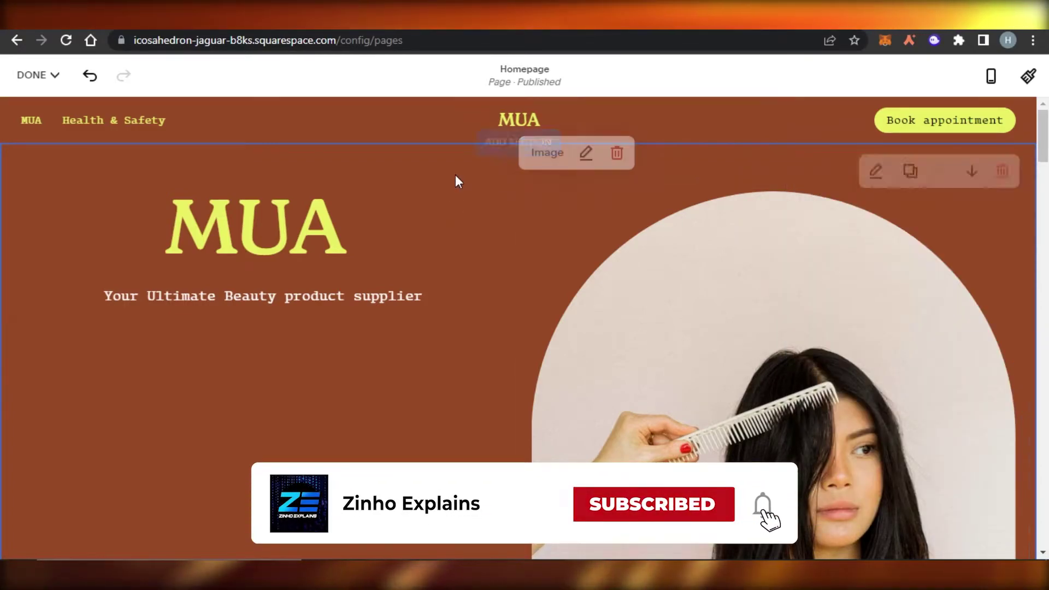
Give the Homepage's first section the wavy beige-and-yellow gradient art background.
{"action": "left_click", "coordinate": [876, 179]}
{"action": "left_click", "coordinate": [877, 185]}
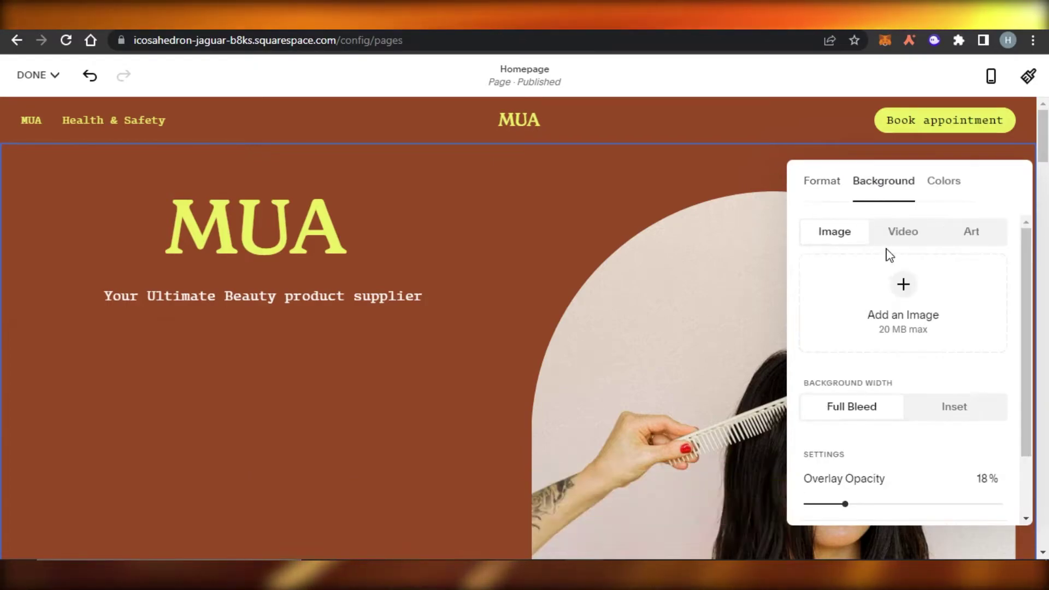
{"action": "left_click", "coordinate": [969, 238]}
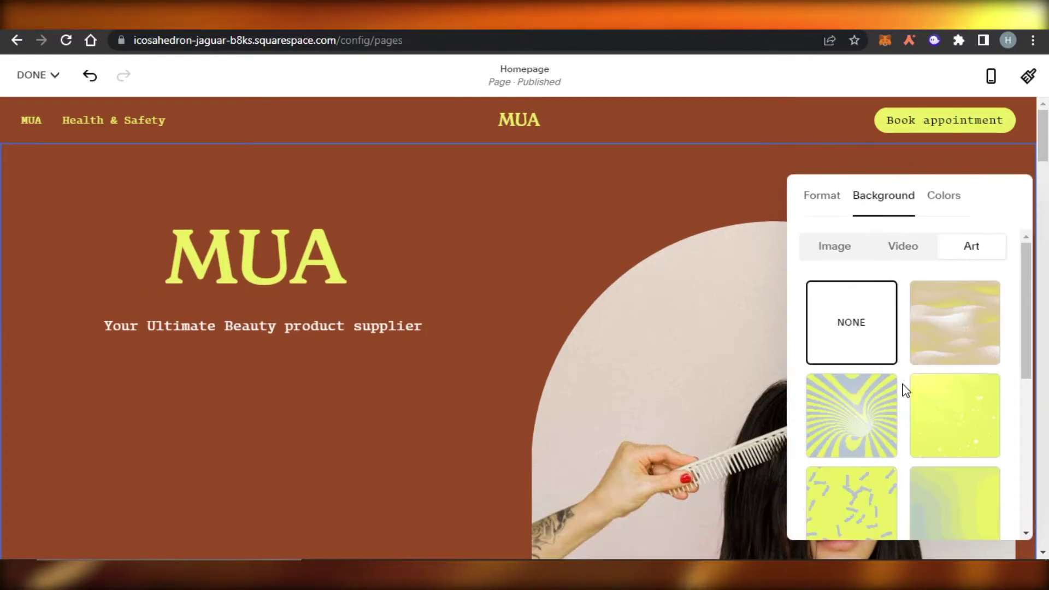
{"action": "left_click", "coordinate": [944, 293]}
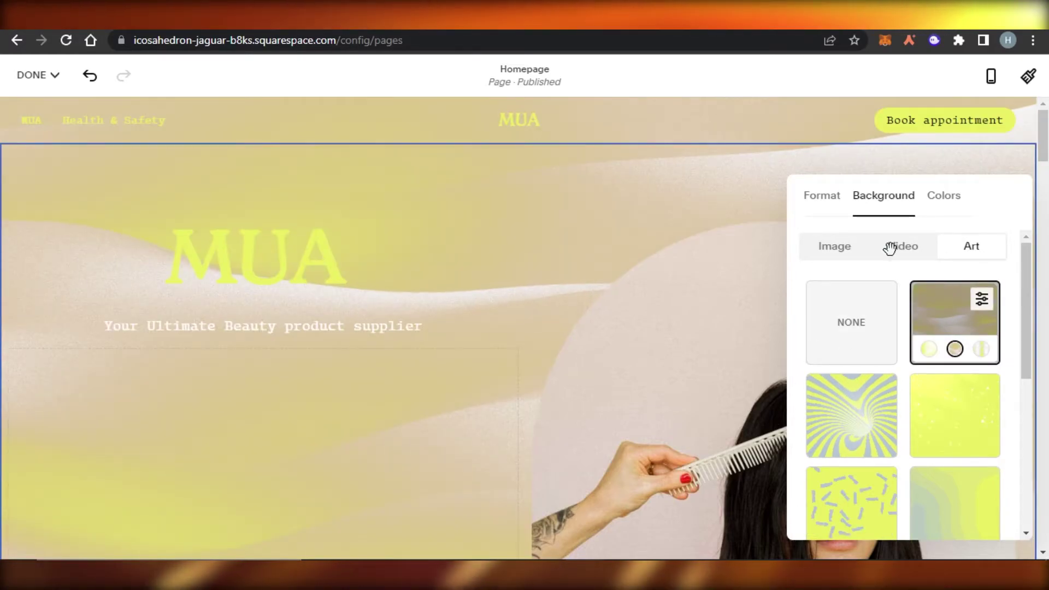
Apply the Light 1 color theme to the Homepage's first section and view the Site Styles options.
{"action": "left_click", "coordinate": [936, 201]}
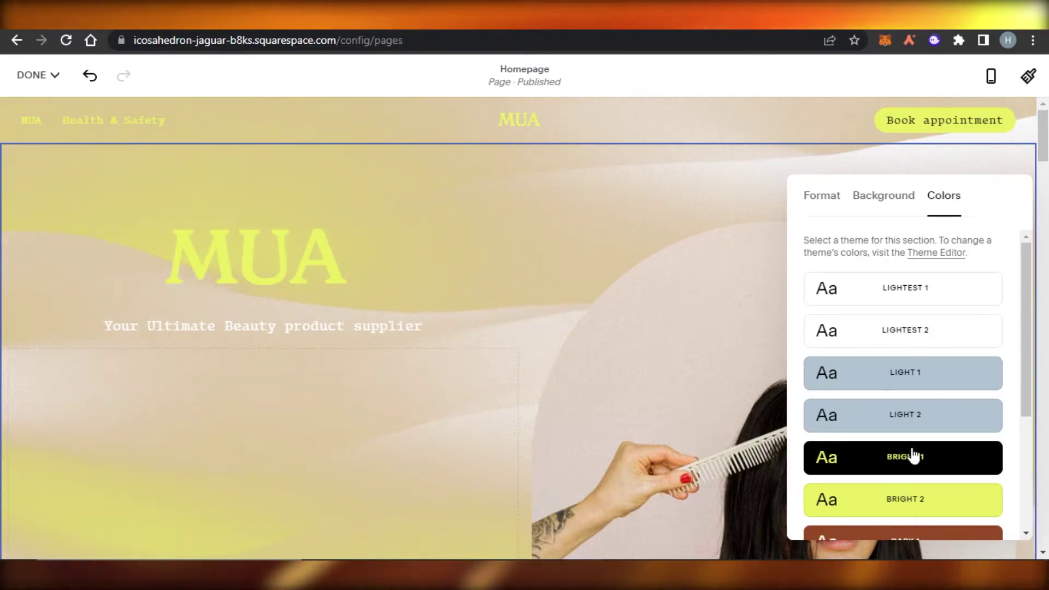
{"action": "scroll", "coordinate": [1021, 323], "scroll_direction": "down", "scroll_amount": 3}
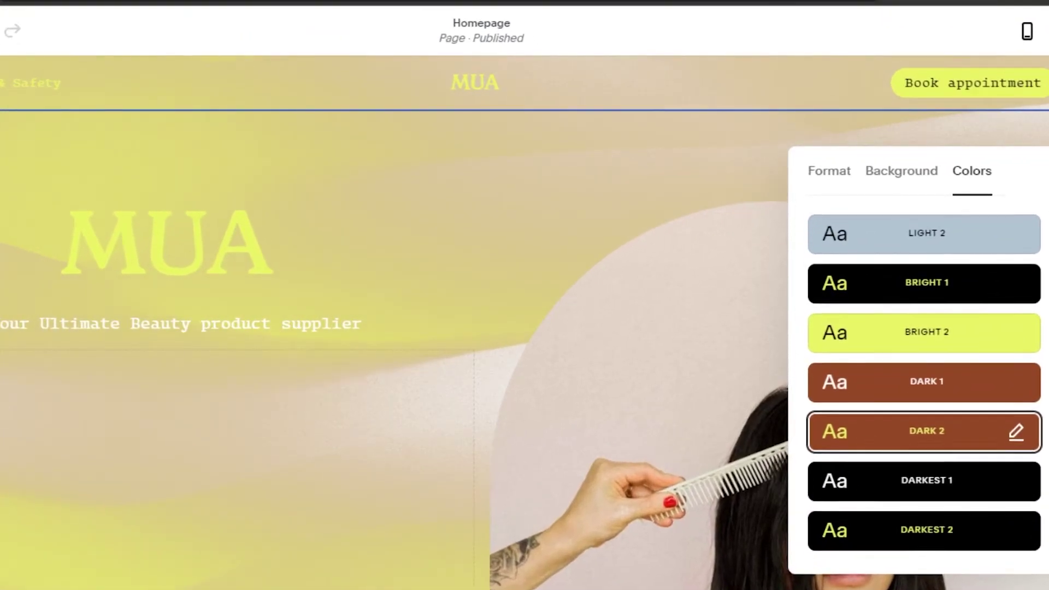
{"action": "scroll", "coordinate": [924, 382], "scroll_direction": "up", "scroll_amount": 5}
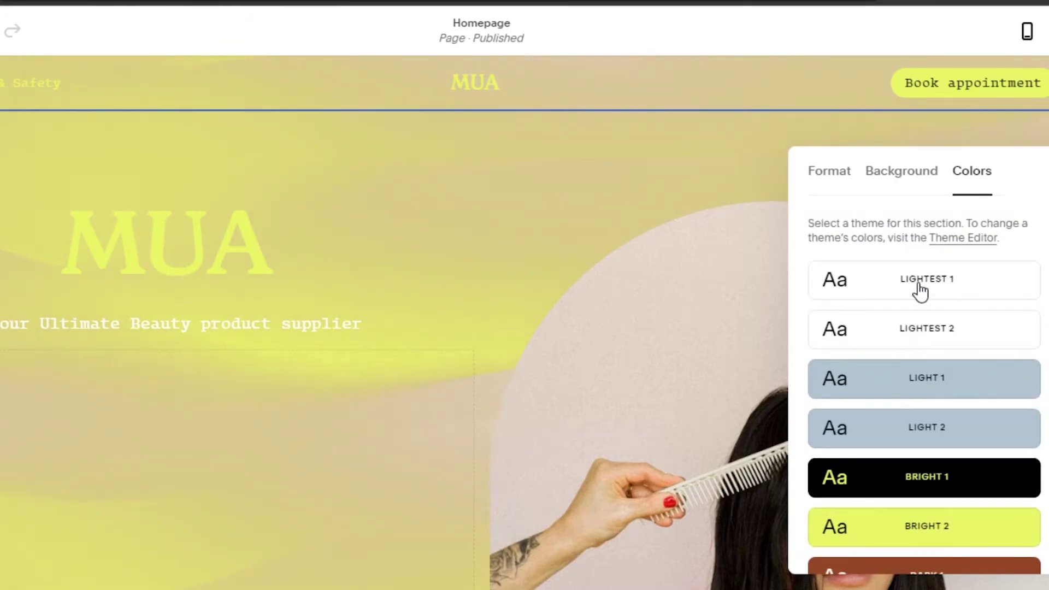
{"action": "left_click", "coordinate": [892, 391]}
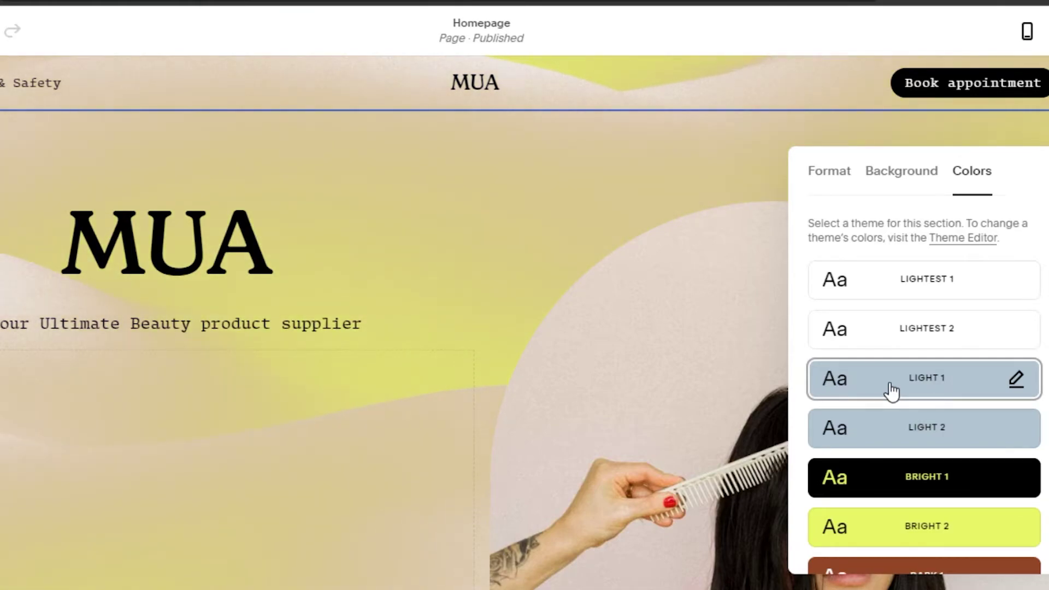
{"action": "left_click", "coordinate": [1017, 380]}
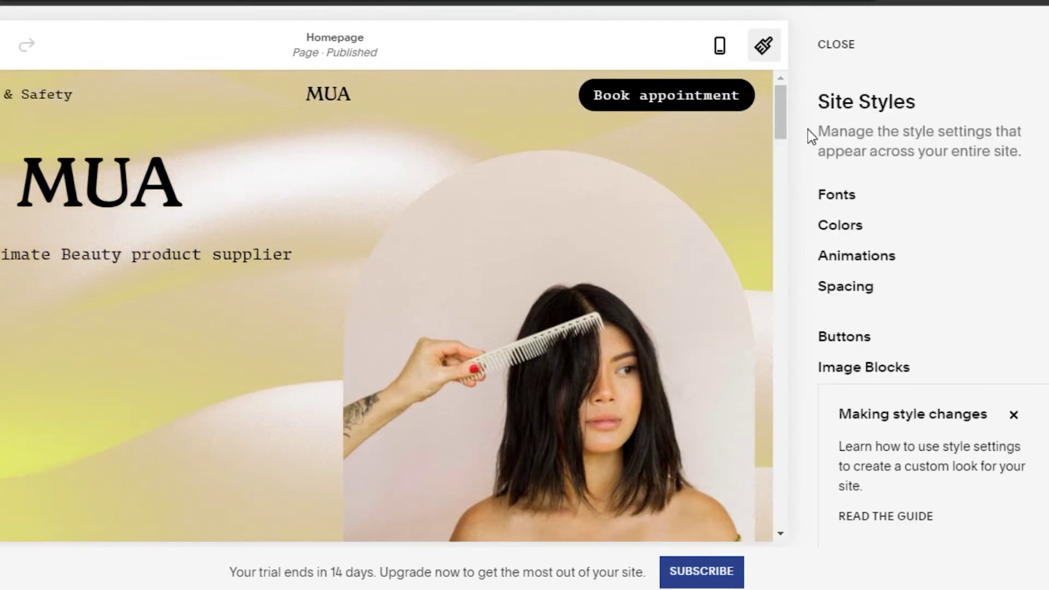
{"action": "left_click", "coordinate": [837, 45]}
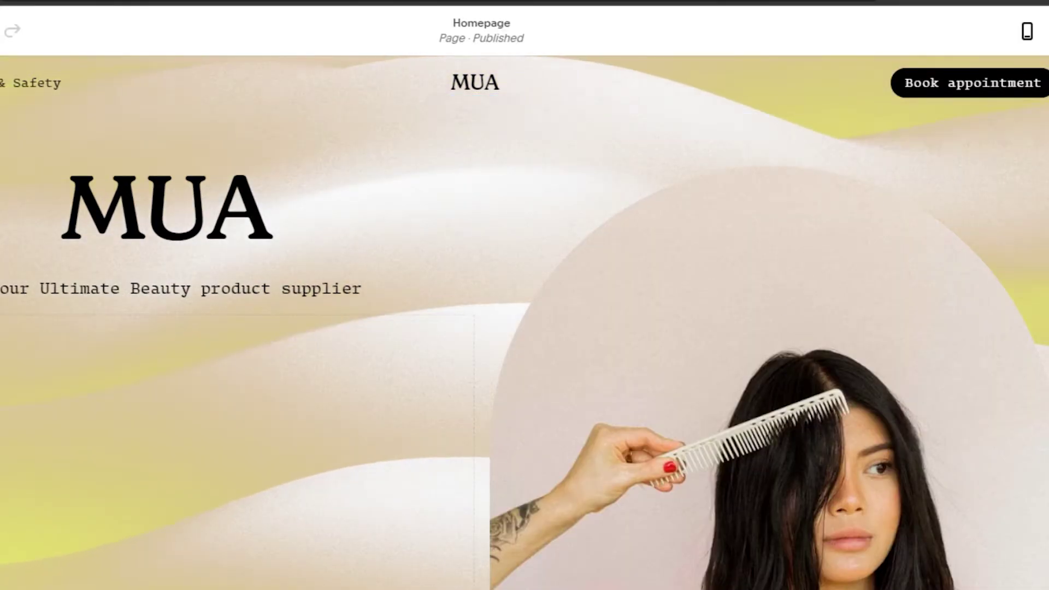
Remove the empty block between the tagline and the contact details in the Homepage's first section.
{"action": "scroll", "coordinate": [911, 290], "scroll_direction": "down", "scroll_amount": 5}
{"action": "scroll", "coordinate": [910, 290], "scroll_direction": "up", "scroll_amount": 3}
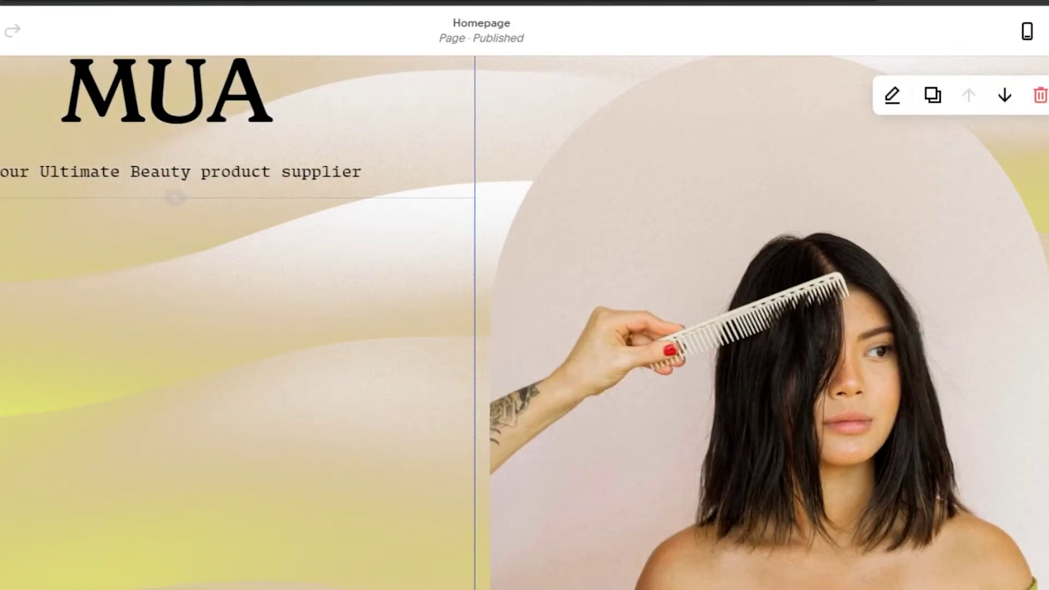
{"action": "scroll", "coordinate": [217, 491], "scroll_direction": "down", "scroll_amount": 8}
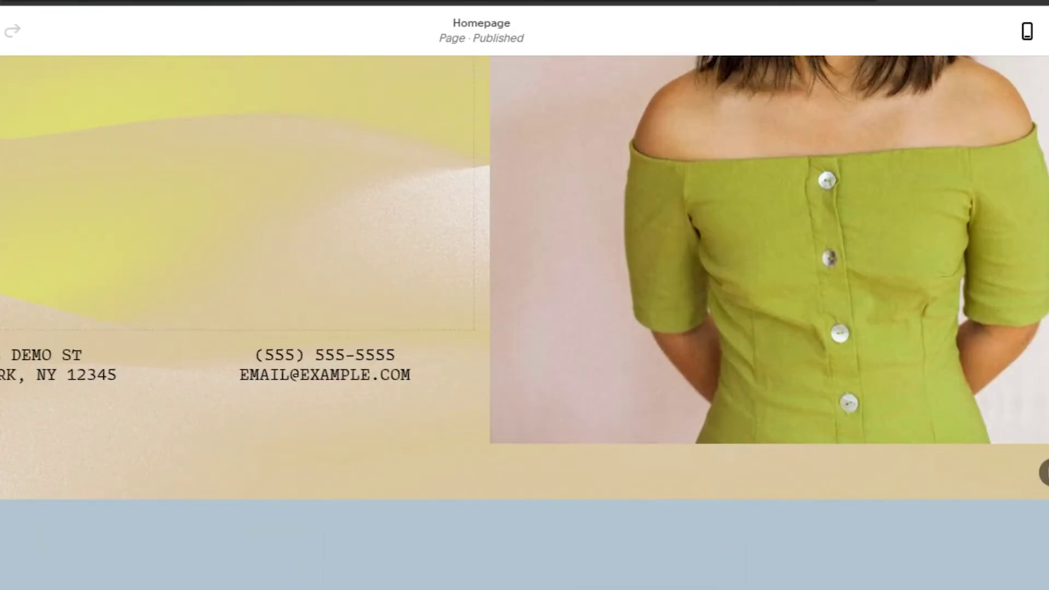
{"action": "scroll", "coordinate": [218, 492], "scroll_direction": "up", "scroll_amount": 5}
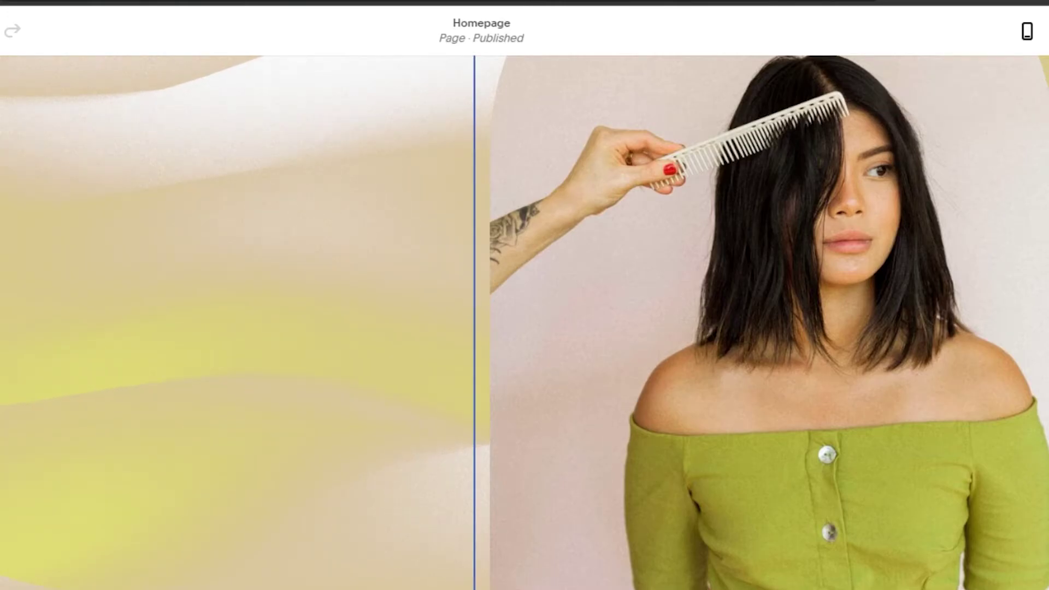
{"action": "scroll", "coordinate": [451, 367], "scroll_direction": "up", "scroll_amount": 5}
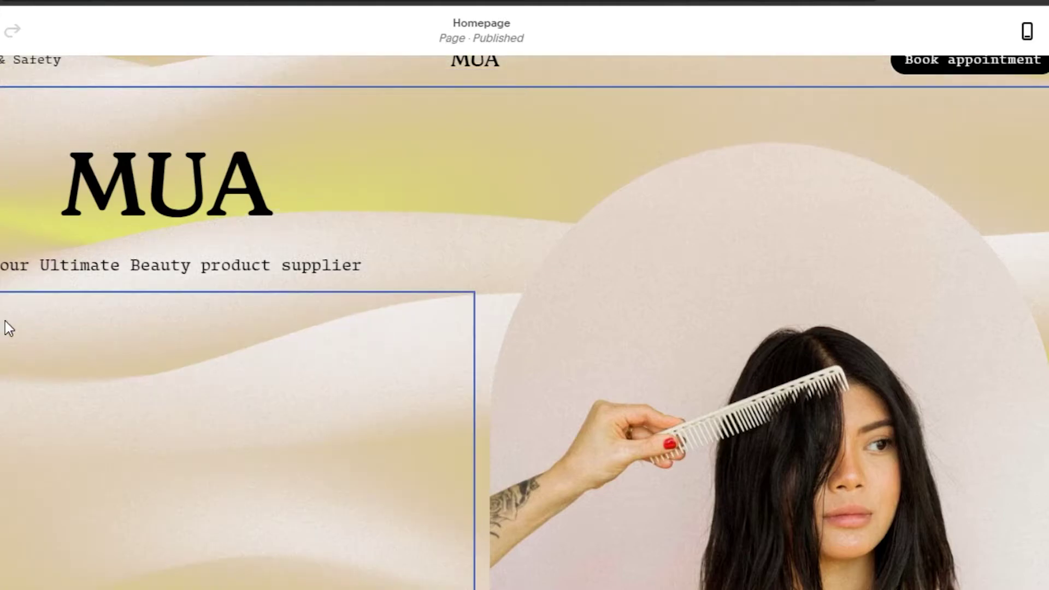
{"action": "key", "text": "Delete"}
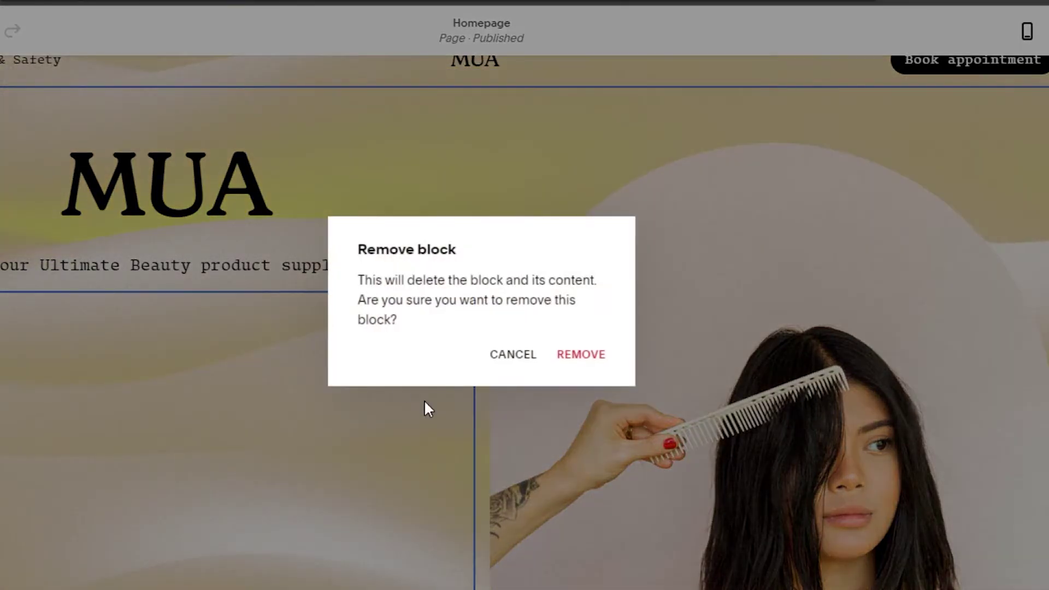
{"action": "left_click", "coordinate": [580, 357]}
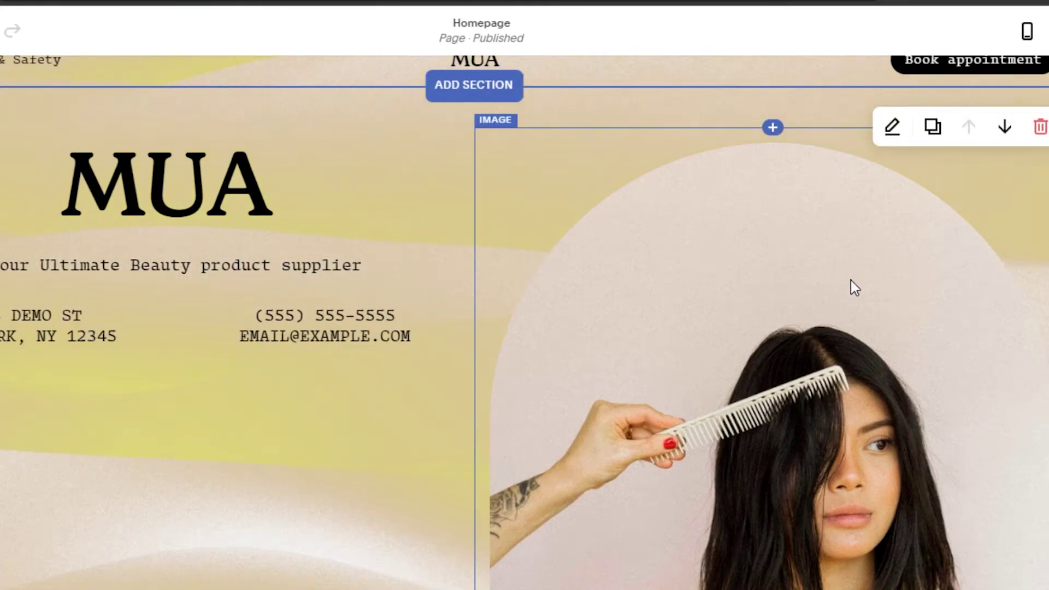
Remove the arched image of the woman with the comb from the first section.
{"action": "left_click", "coordinate": [565, 180]}
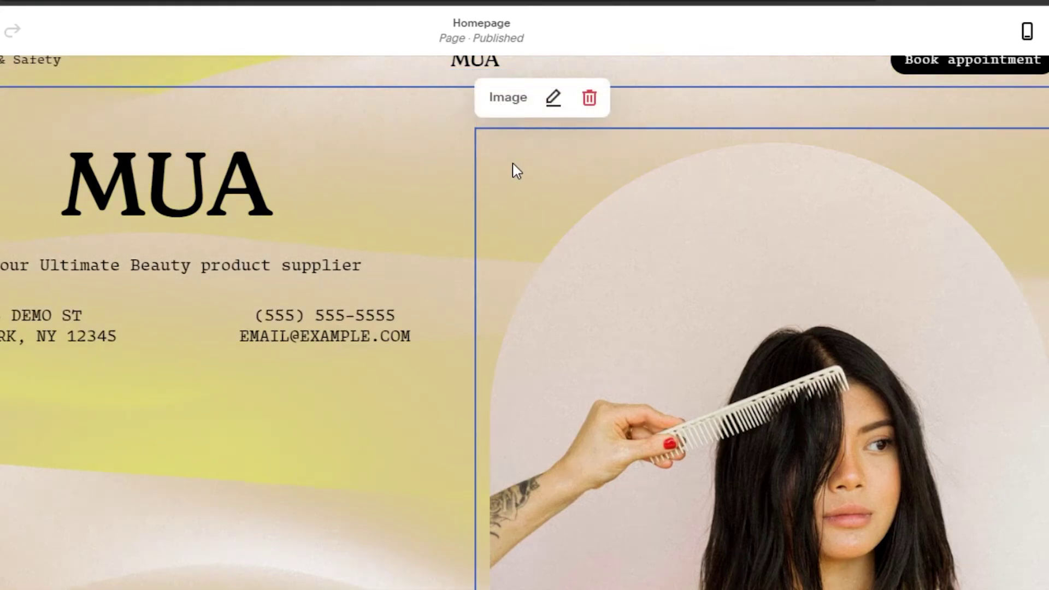
{"action": "left_click", "coordinate": [588, 98]}
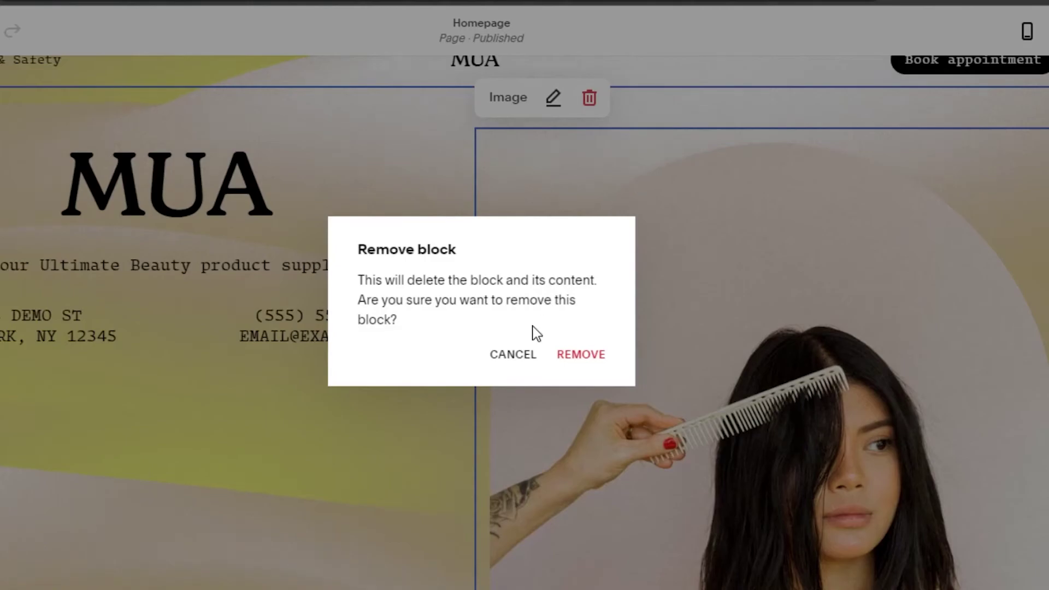
{"action": "left_click", "coordinate": [587, 358]}
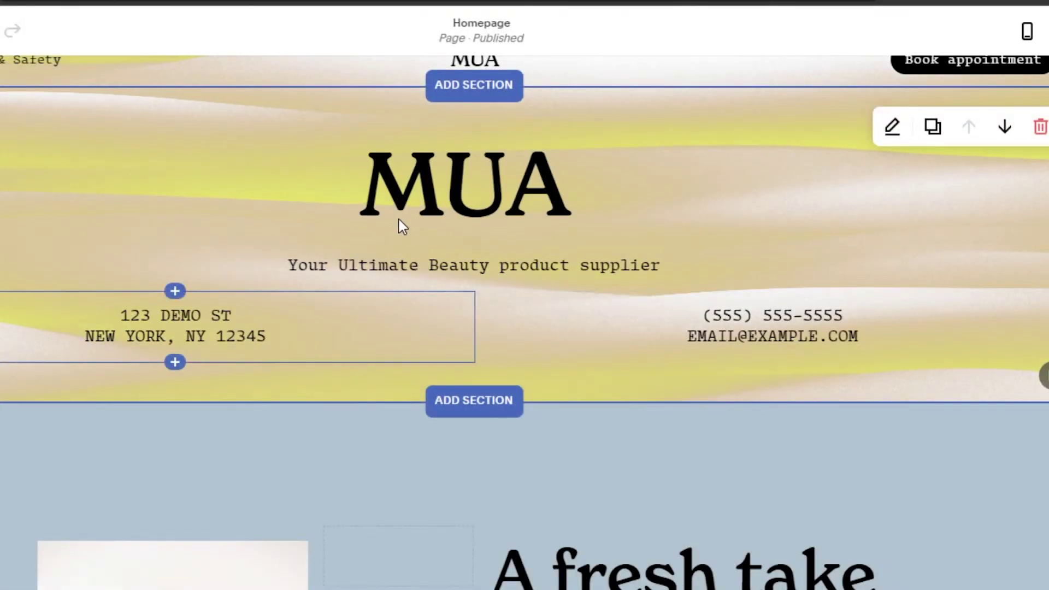
Remove the "A fresh take on hair" section from the Homepage.
{"action": "scroll", "coordinate": [557, 383], "scroll_direction": "down", "scroll_amount": 12}
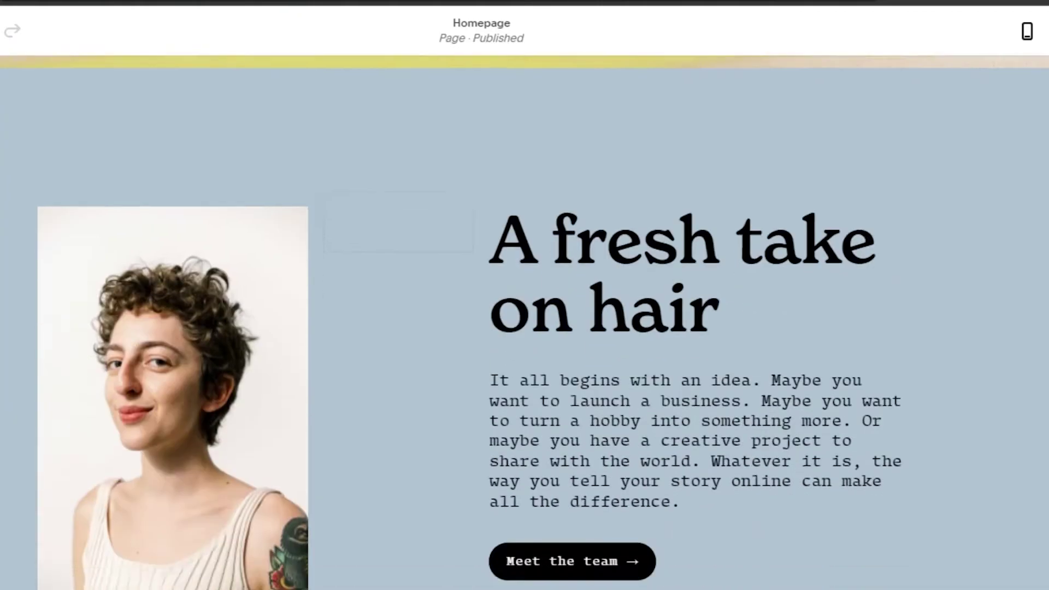
{"action": "scroll", "coordinate": [452, 267], "scroll_direction": "up", "scroll_amount": 6}
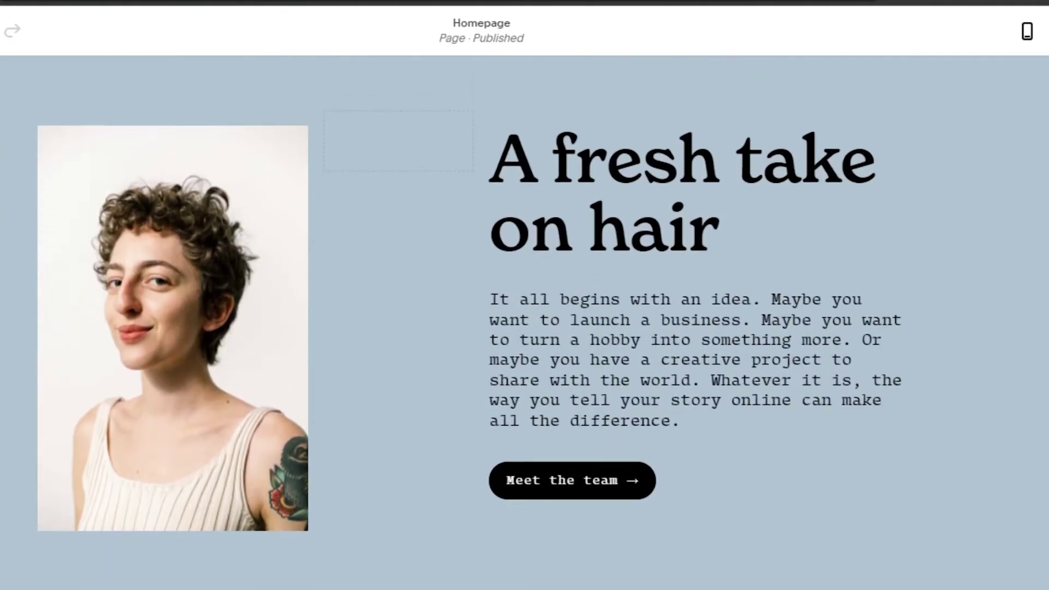
{"action": "scroll", "coordinate": [221, 272], "scroll_direction": "down", "scroll_amount": 20}
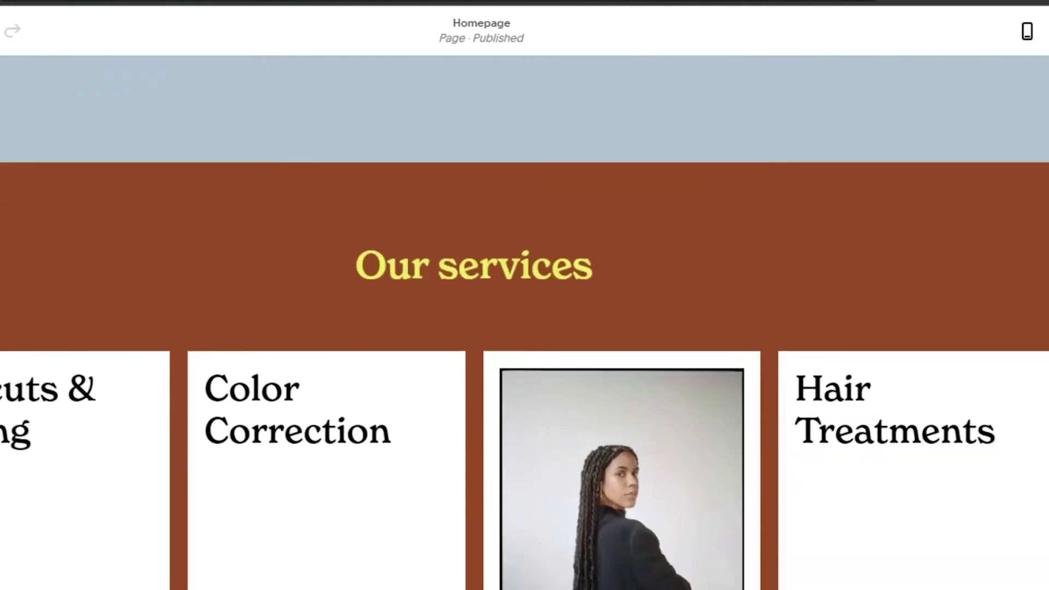
{"action": "scroll", "coordinate": [524, 323], "scroll_direction": "up", "scroll_amount": 15}
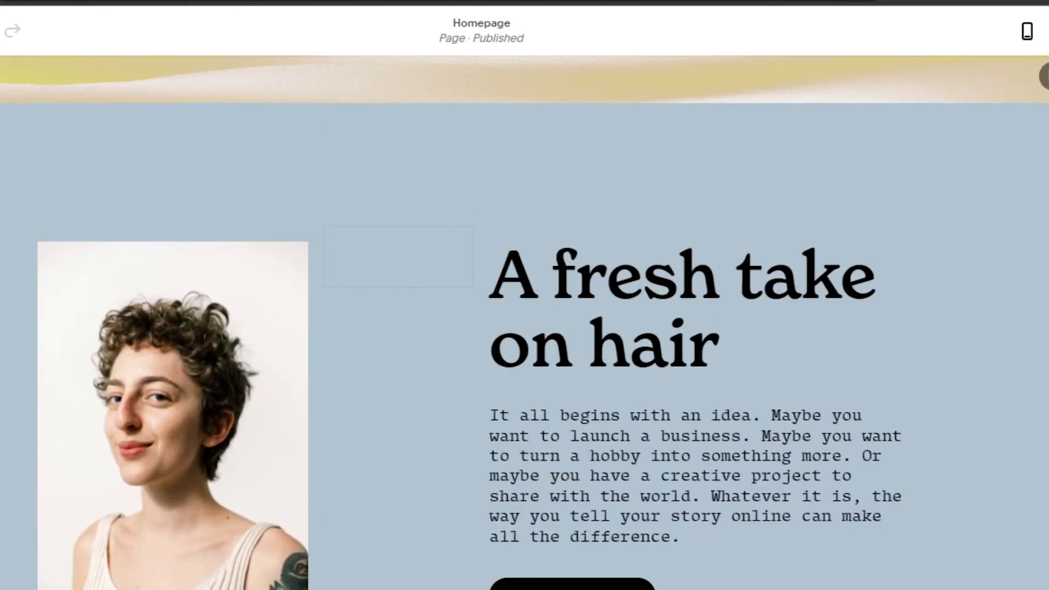
{"action": "mouse_move", "coordinate": [777, 155]}
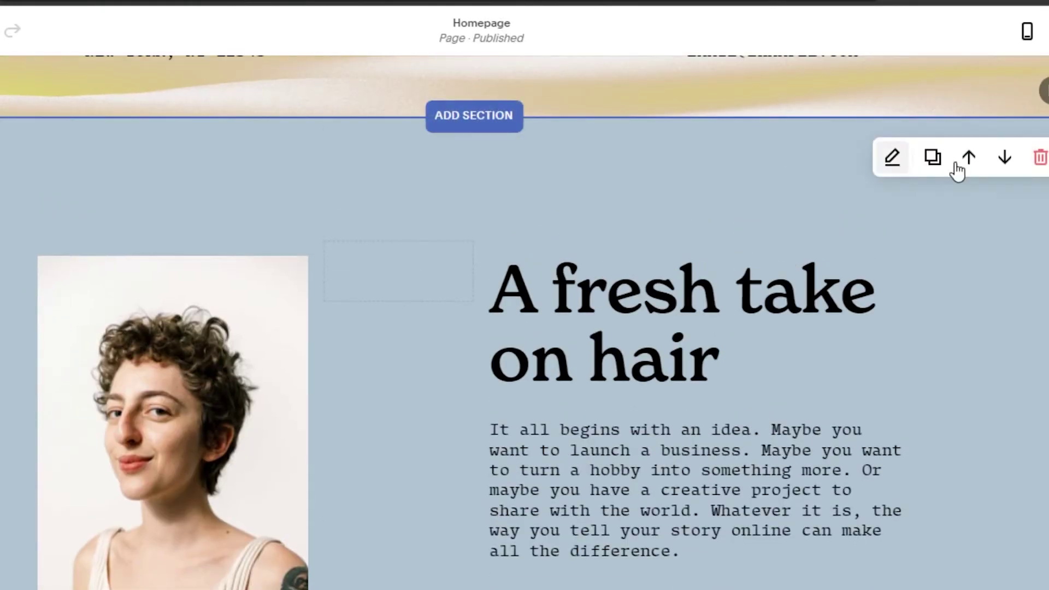
{"action": "left_click", "coordinate": [1040, 158]}
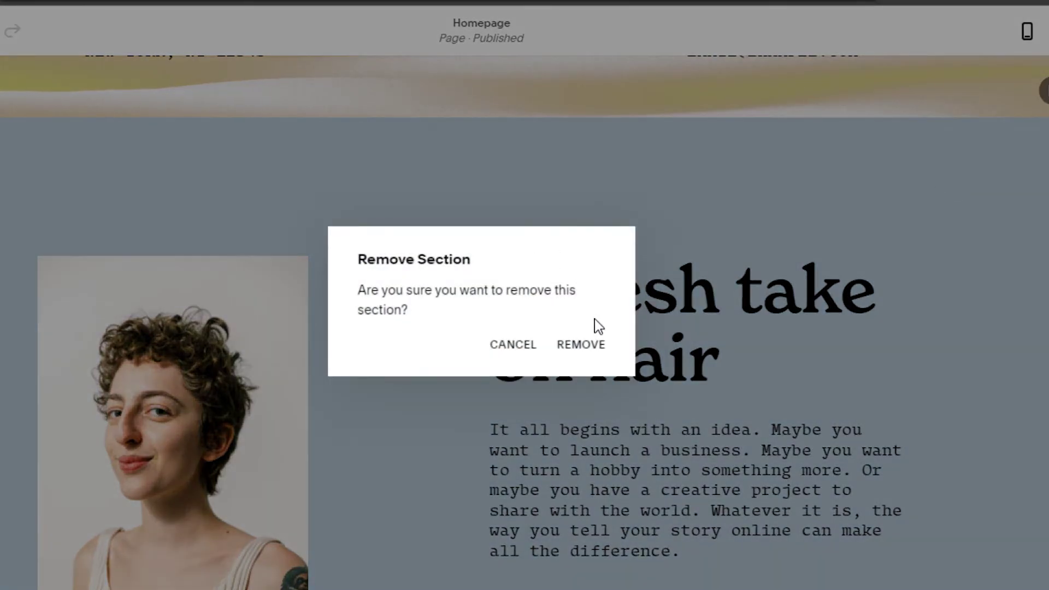
{"action": "left_click", "coordinate": [591, 343]}
Look through the remaining Homepage sections and browse the section categories that can be added above the first section.
{"action": "scroll", "coordinate": [589, 340], "scroll_direction": "down", "scroll_amount": 10}
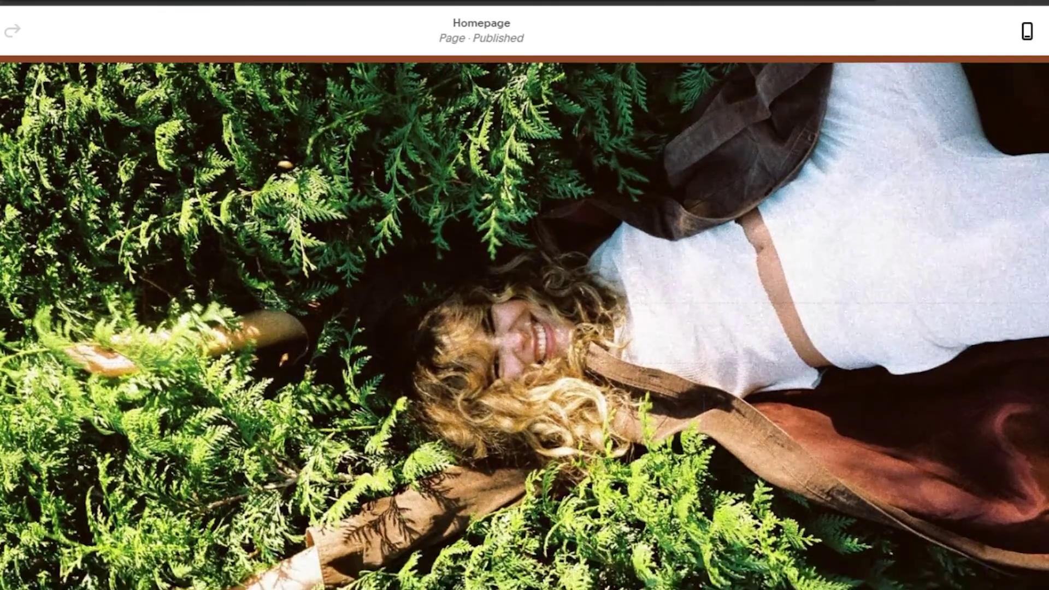
{"action": "scroll", "coordinate": [524, 323], "scroll_direction": "down", "scroll_amount": 5}
{"action": "scroll", "coordinate": [524, 323], "scroll_direction": "up", "scroll_amount": 20}
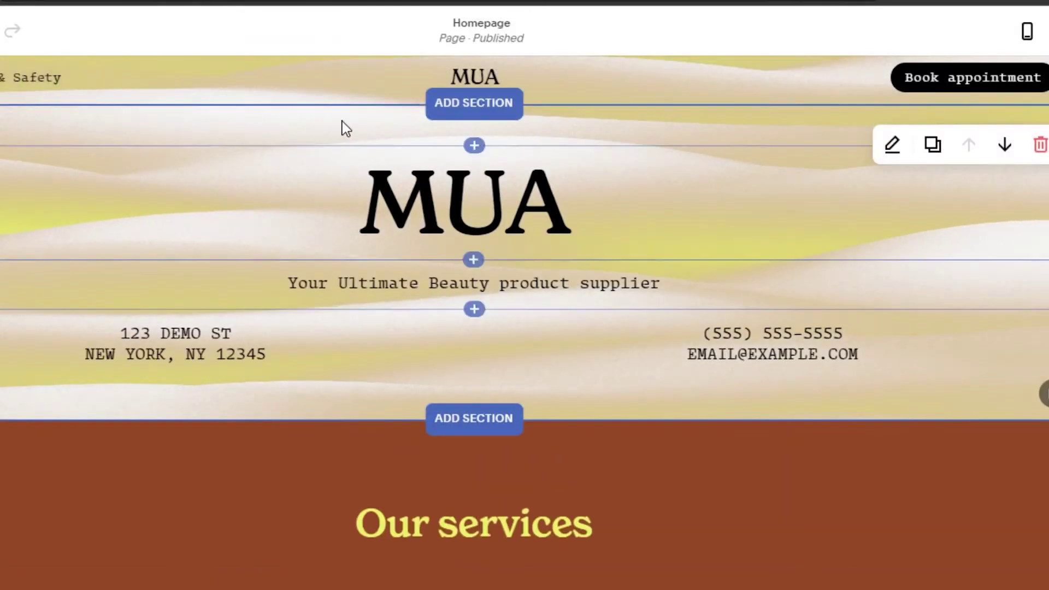
{"action": "left_click", "coordinate": [492, 103]}
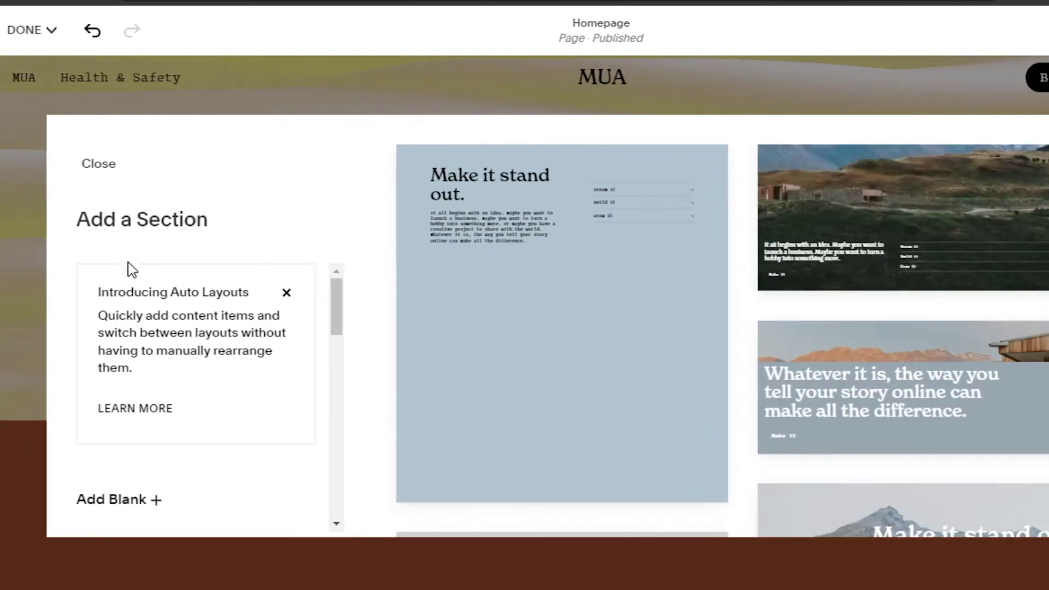
{"action": "scroll", "coordinate": [335, 327], "scroll_direction": "down", "scroll_amount": 1}
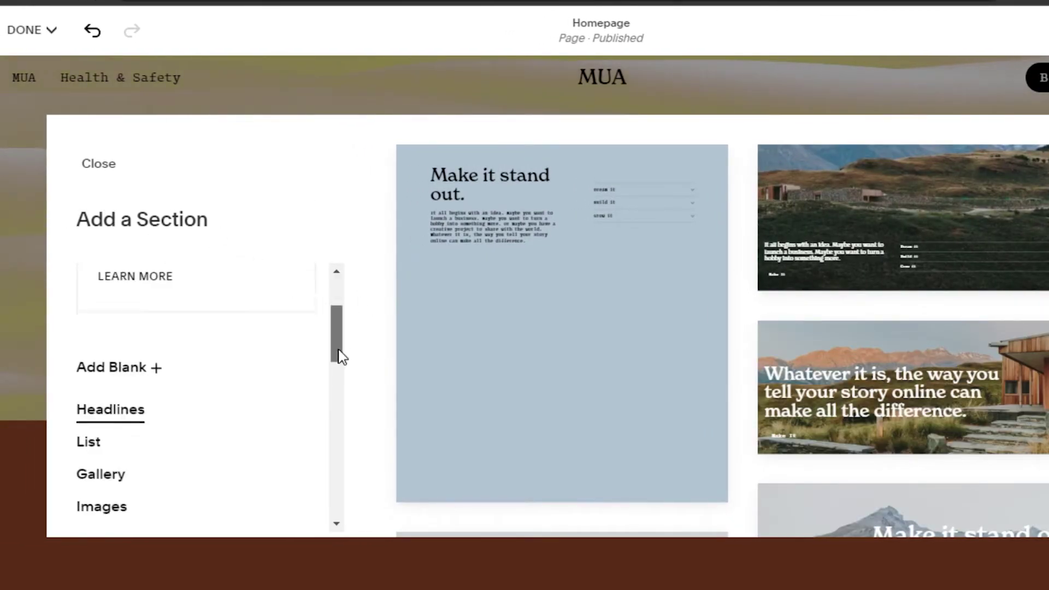
{"action": "scroll", "coordinate": [338, 371], "scroll_direction": "down", "scroll_amount": 8}
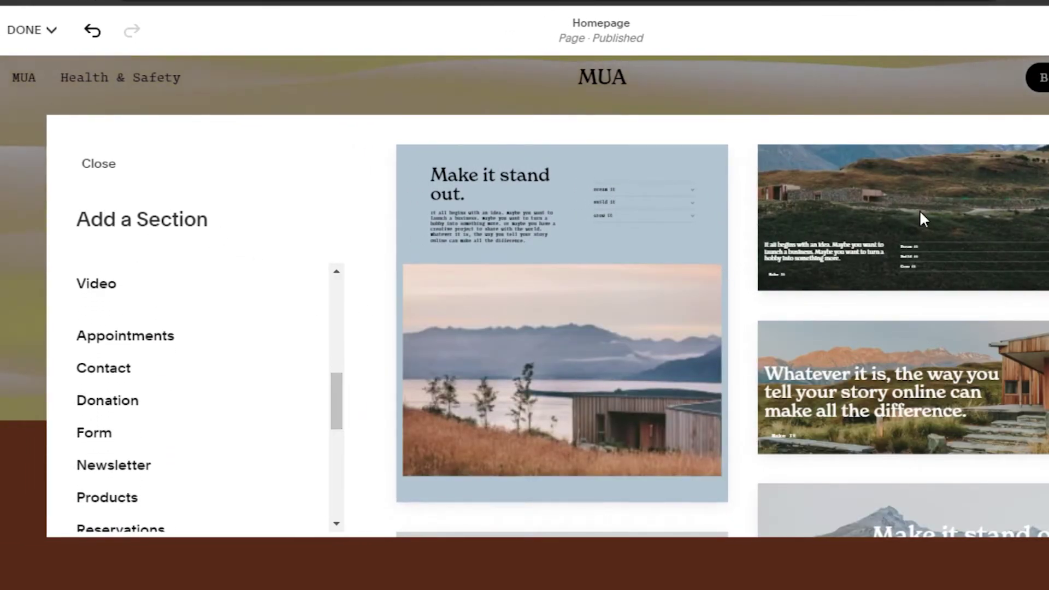
Undo the last section removal on the Homepage and save the page.
{"action": "left_click", "coordinate": [90, 32]}
{"action": "left_click", "coordinate": [55, 33]}
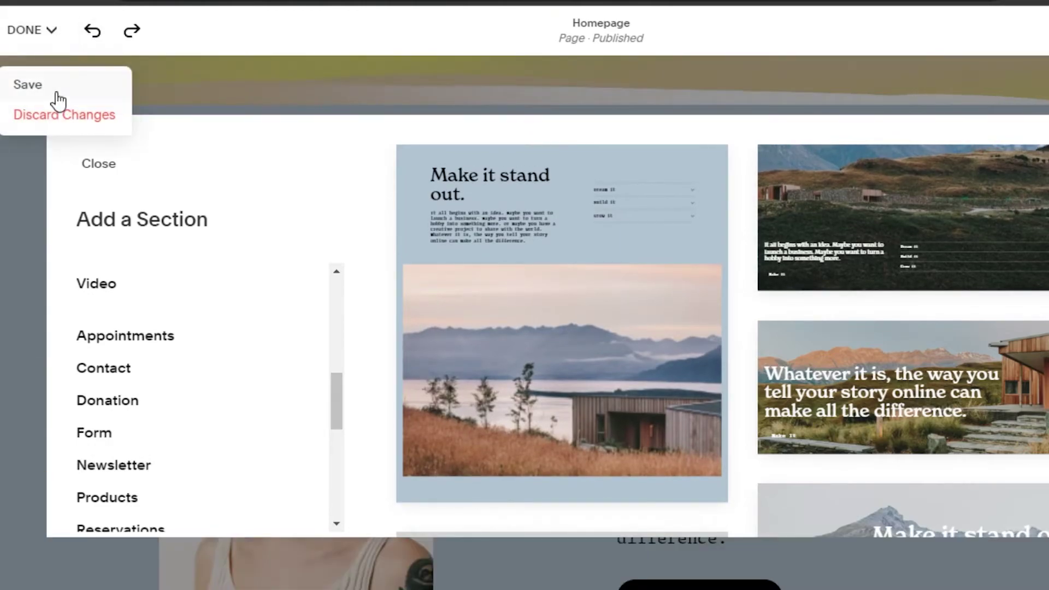
{"action": "left_click", "coordinate": [29, 85]}
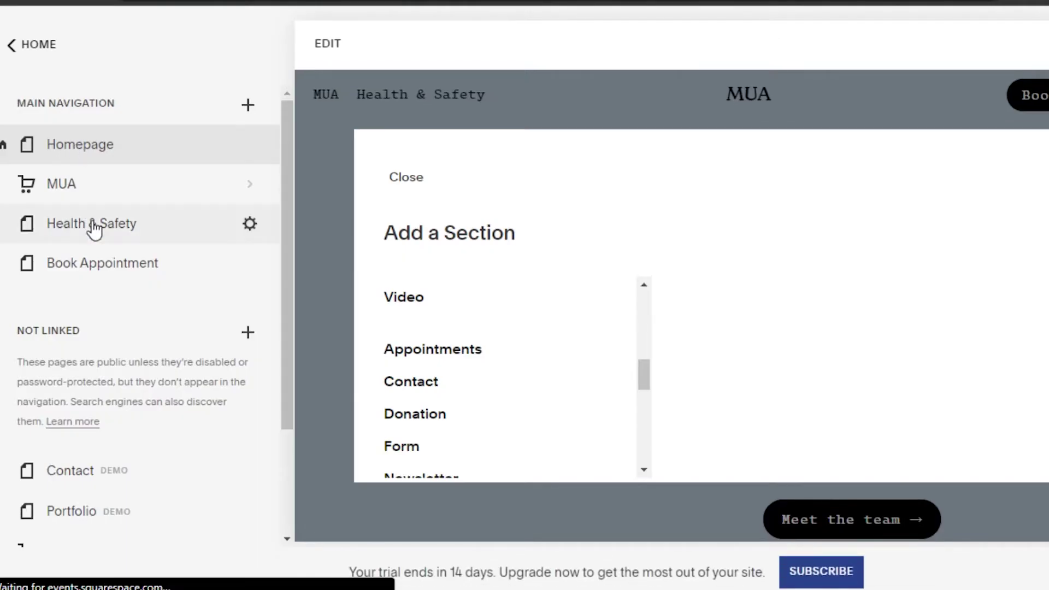
Open the MUA store page for editing, look through its product grid and exit the editor.
{"action": "left_click", "coordinate": [93, 225]}
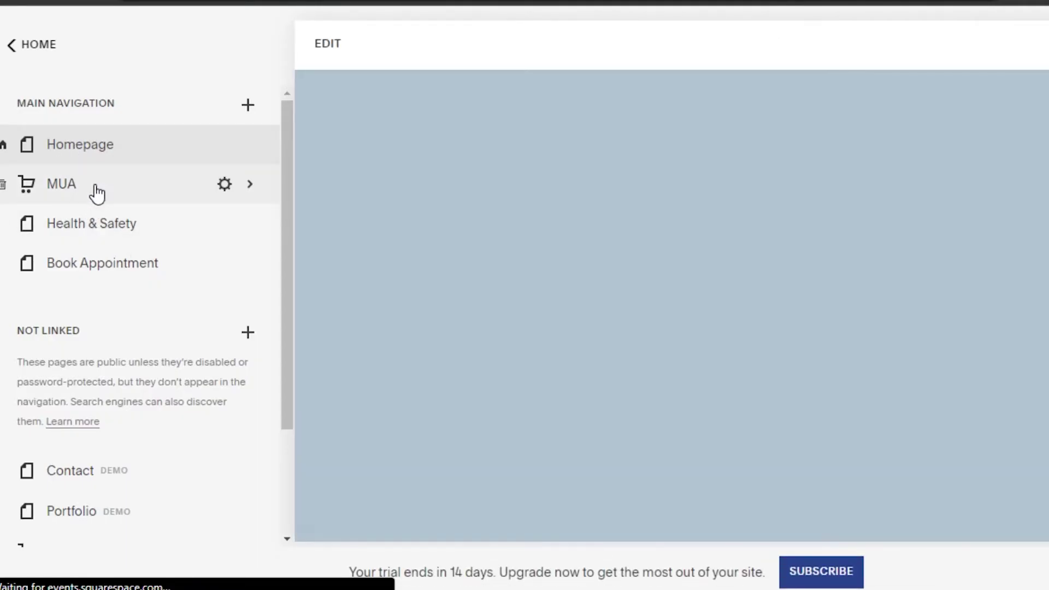
{"action": "left_click", "coordinate": [96, 191]}
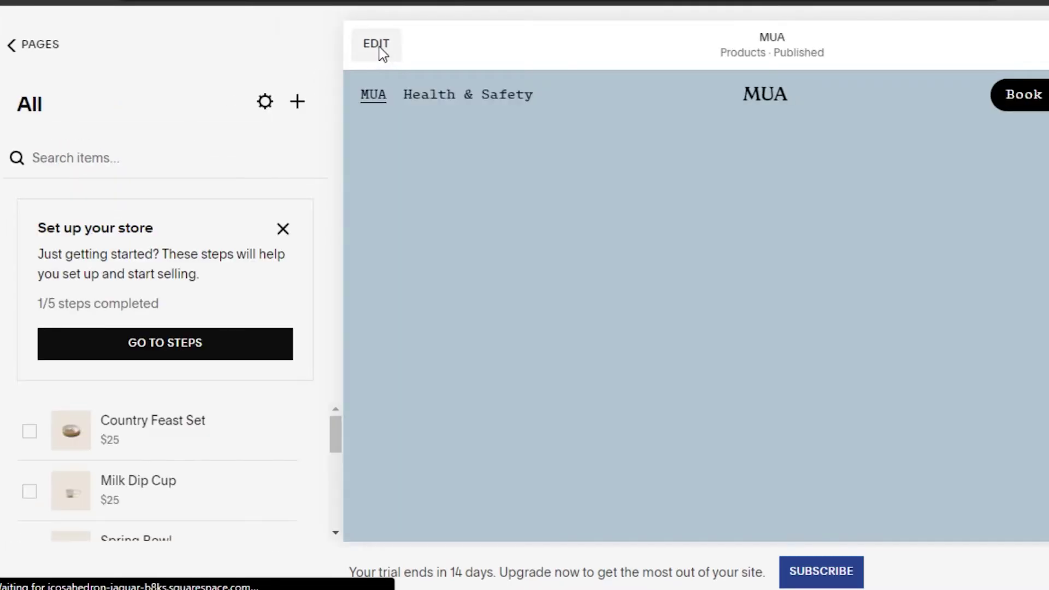
{"action": "left_click", "coordinate": [380, 53]}
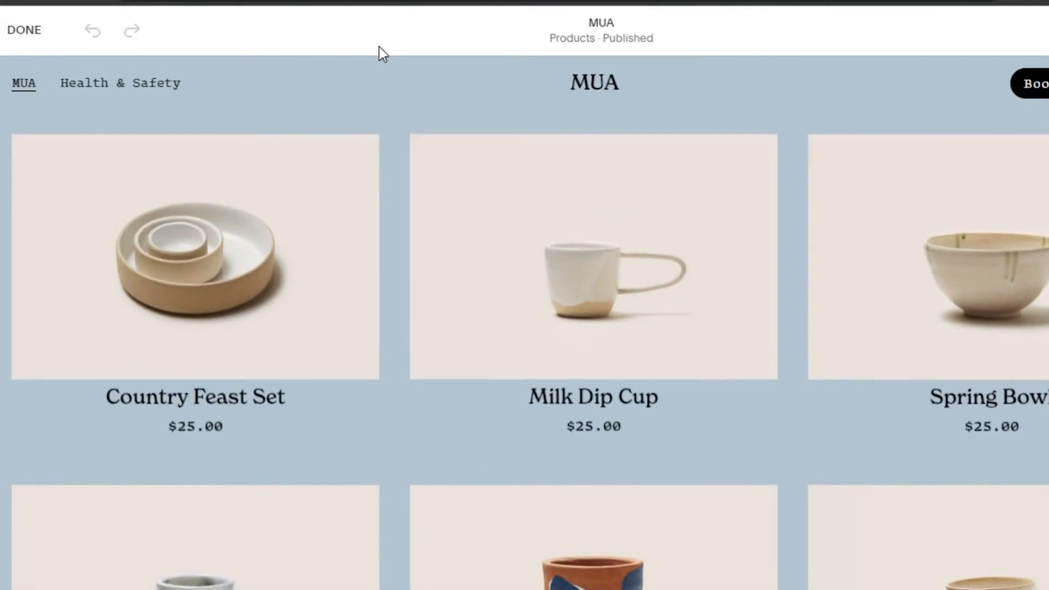
{"action": "scroll", "coordinate": [524, 323], "scroll_direction": "down", "scroll_amount": 8}
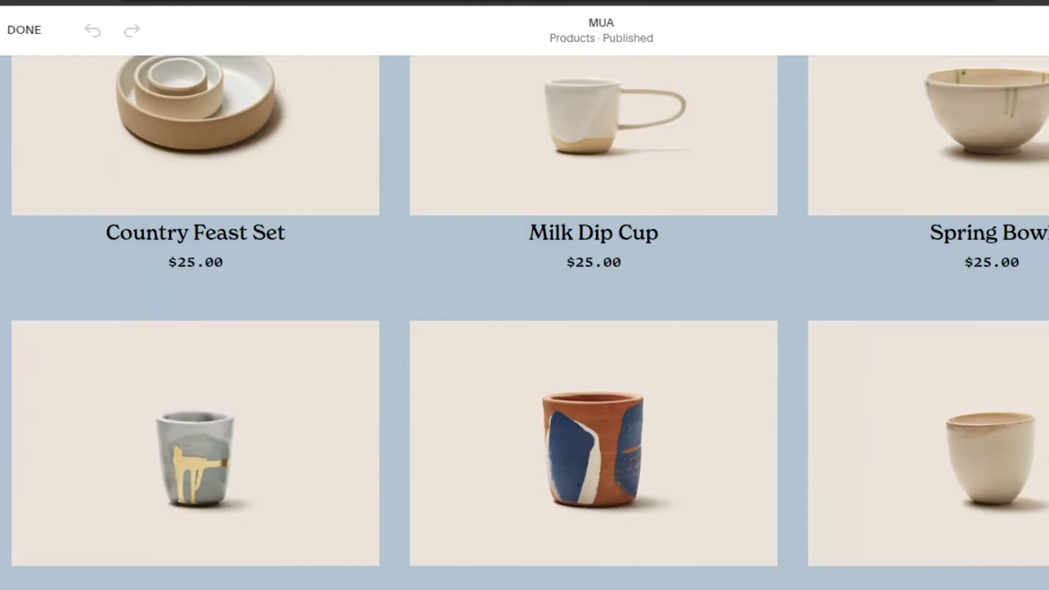
{"action": "scroll", "coordinate": [524, 323], "scroll_direction": "up", "scroll_amount": 10}
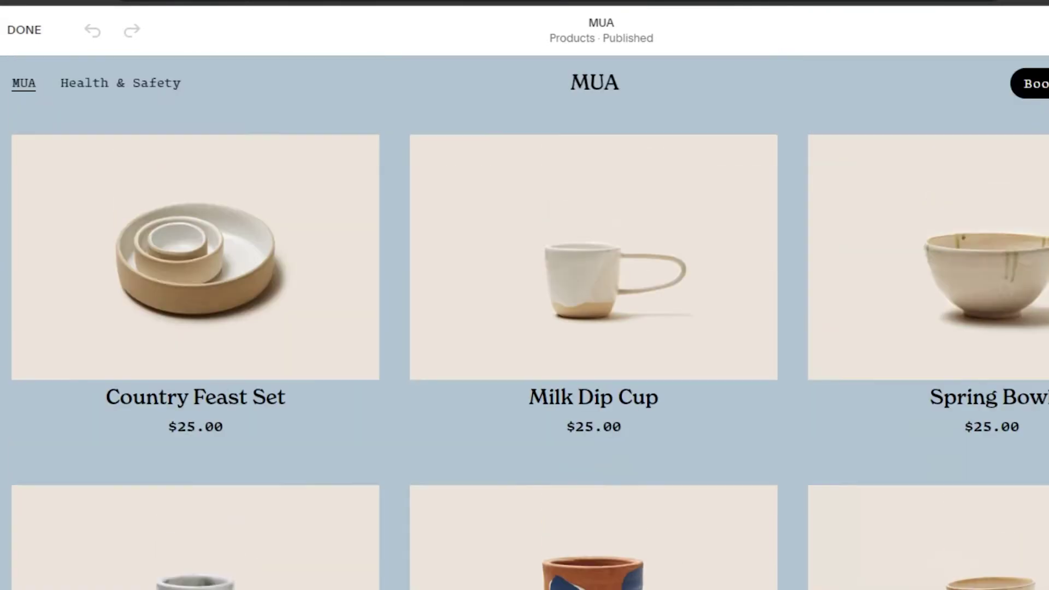
{"action": "scroll", "coordinate": [530, 328], "scroll_direction": "down", "scroll_amount": 1}
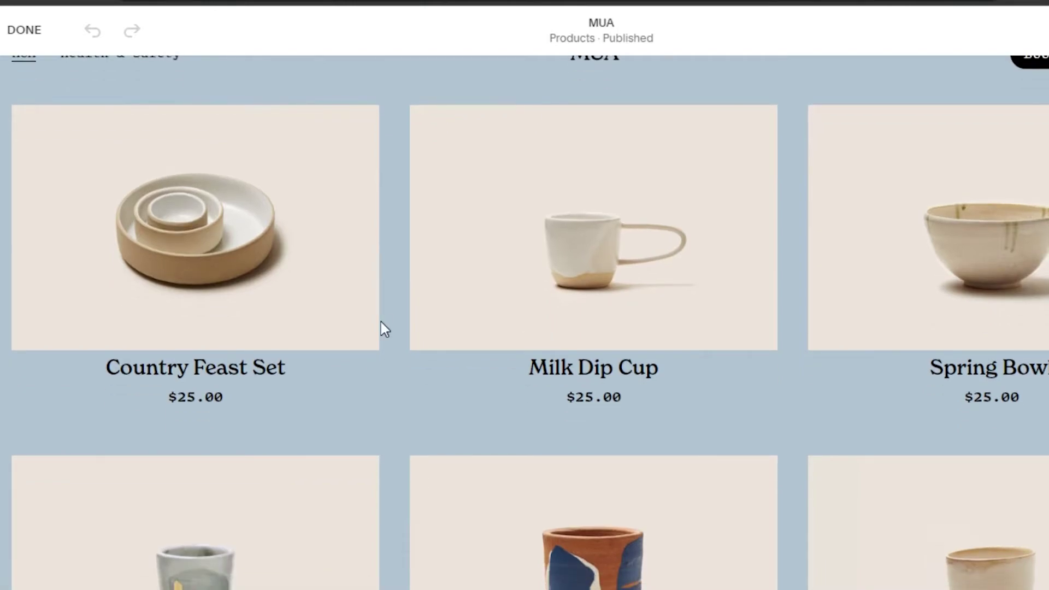
{"action": "scroll", "coordinate": [525, 322], "scroll_direction": "up", "scroll_amount": 1}
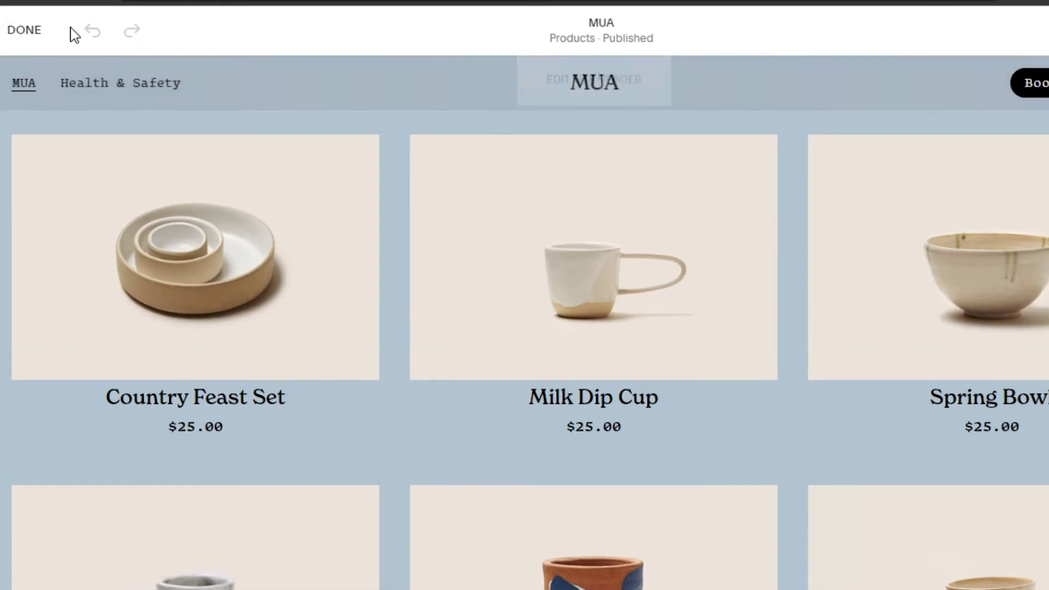
{"action": "left_click", "coordinate": [26, 31]}
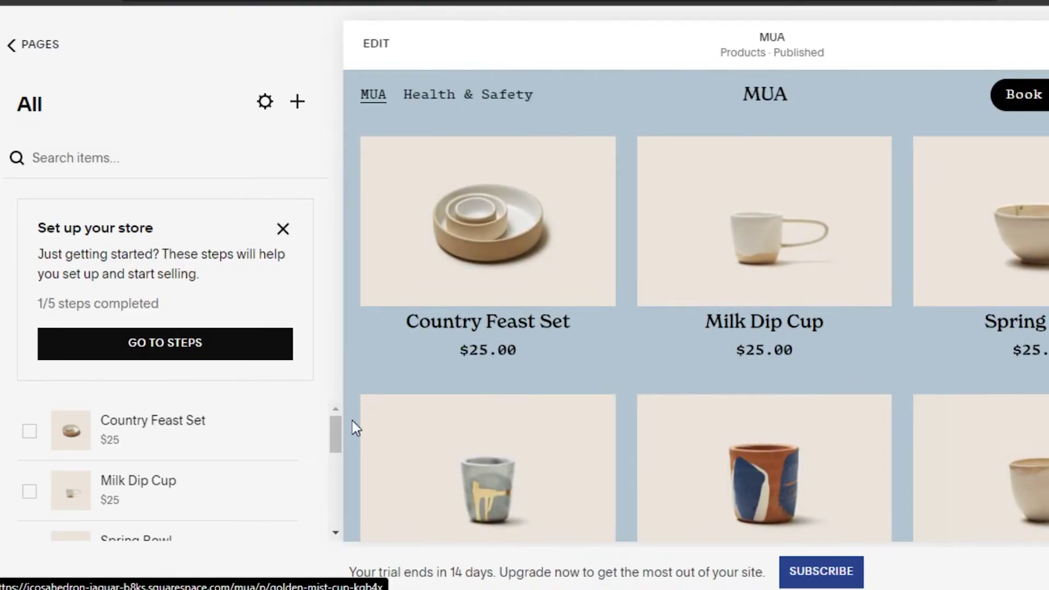
Add a physical product named MUA Beauty Blenders with the pink sponge image and a $12.00 price, and continue to its full details.
{"action": "left_click_drag", "start_coordinate": [333, 432], "coordinate": [335, 533]}
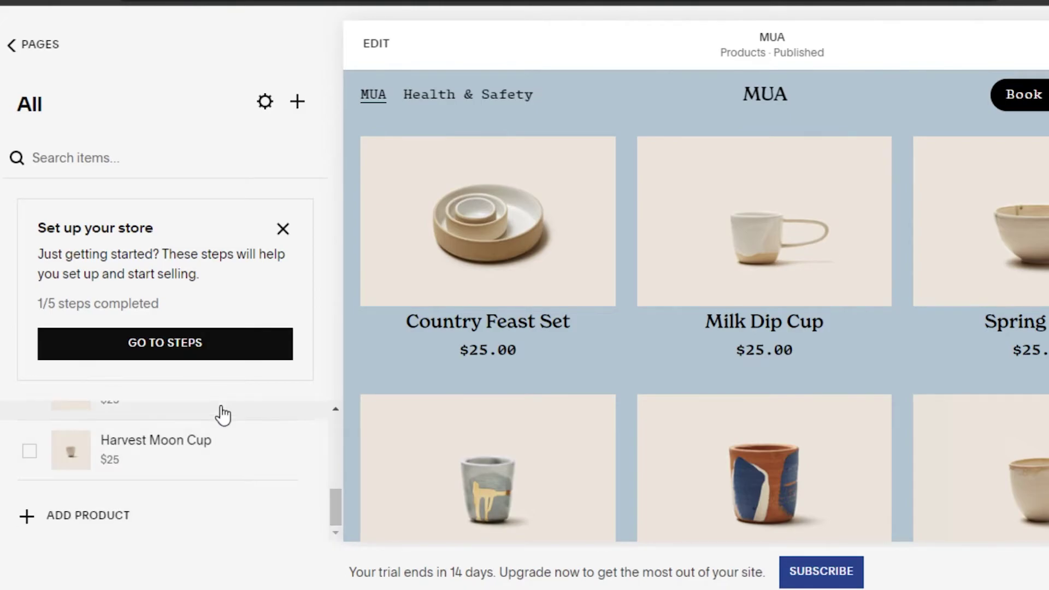
{"action": "left_click", "coordinate": [58, 516]}
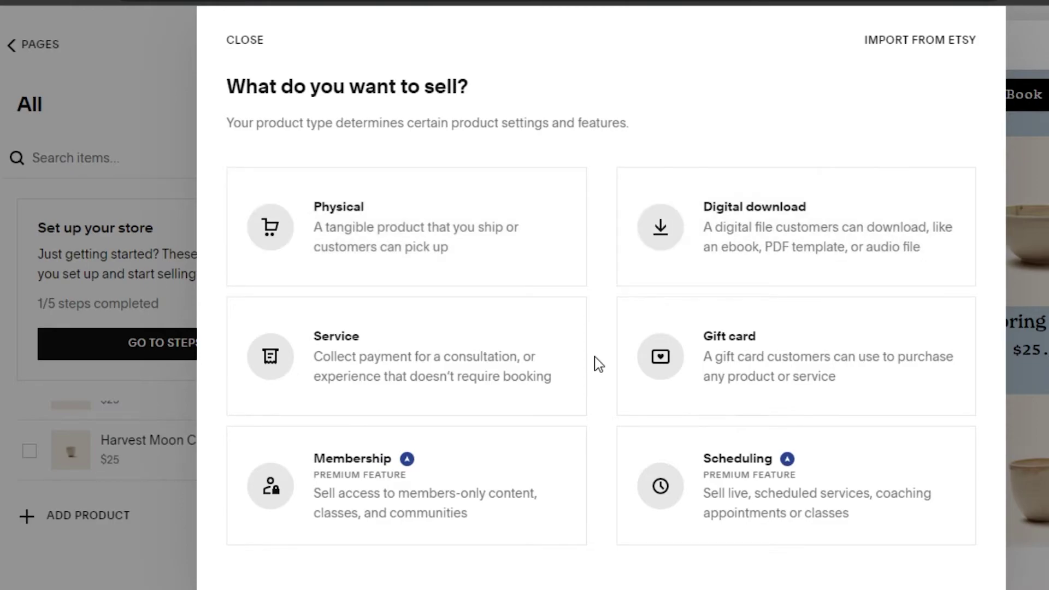
{"action": "left_click", "coordinate": [431, 236]}
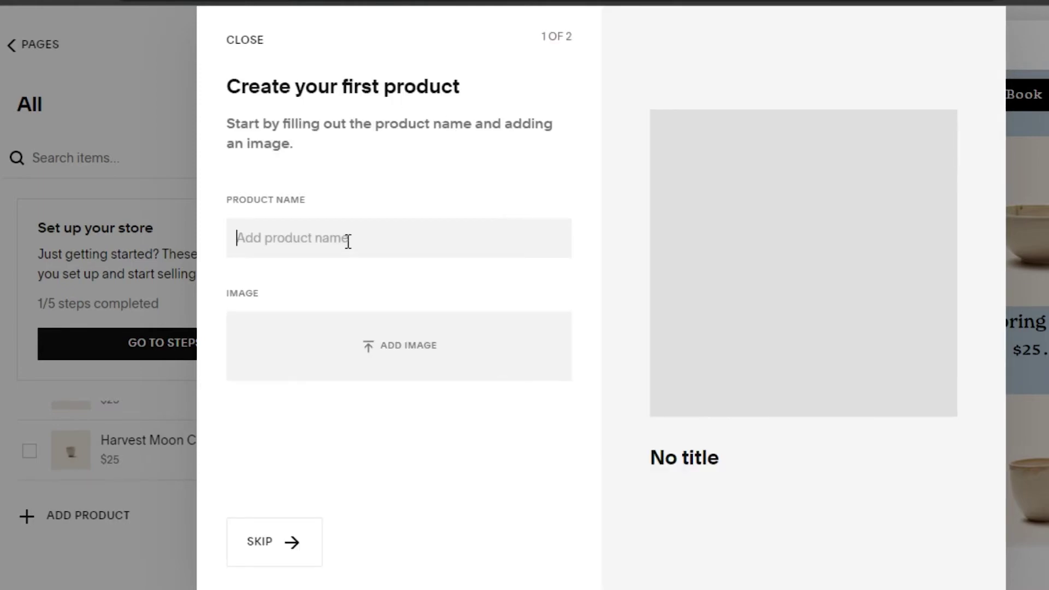
{"action": "type", "text": "MUA Beauty Blenders"}
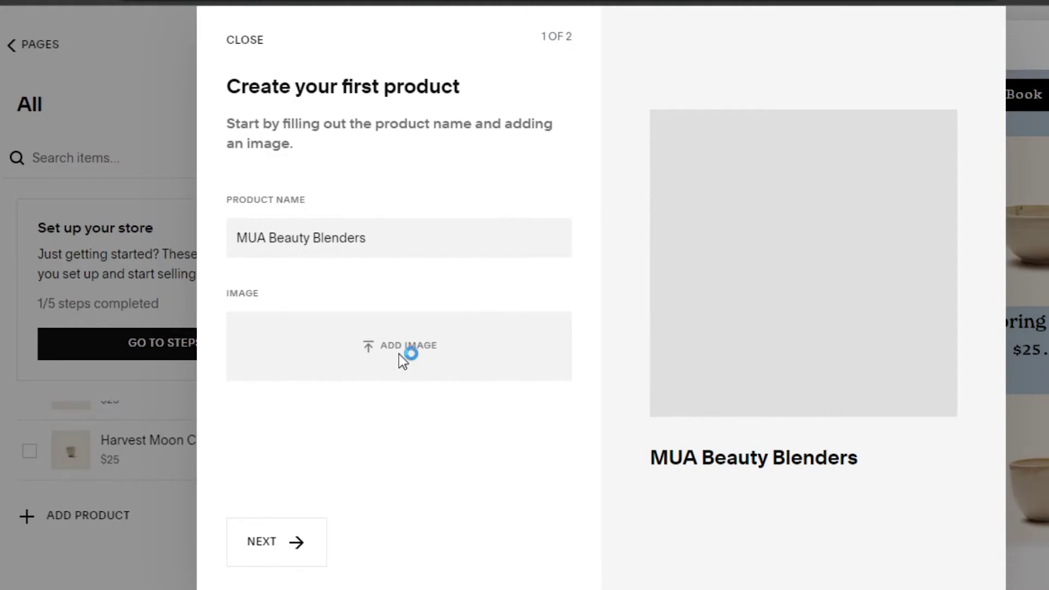
{"action": "left_click", "coordinate": [419, 310]}
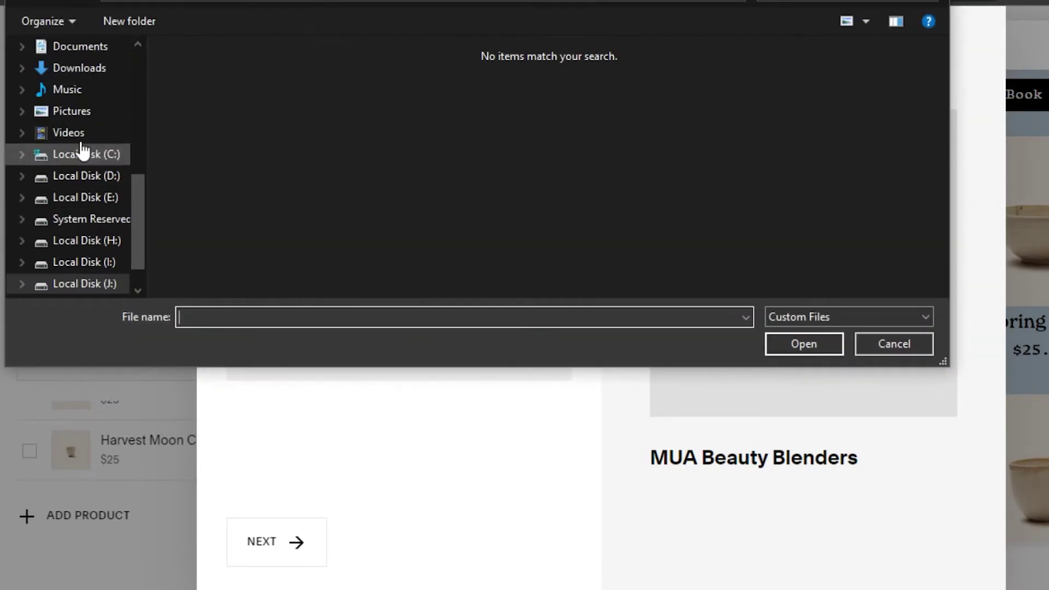
{"action": "left_click_drag", "start_coordinate": [137, 206], "coordinate": [141, 144]}
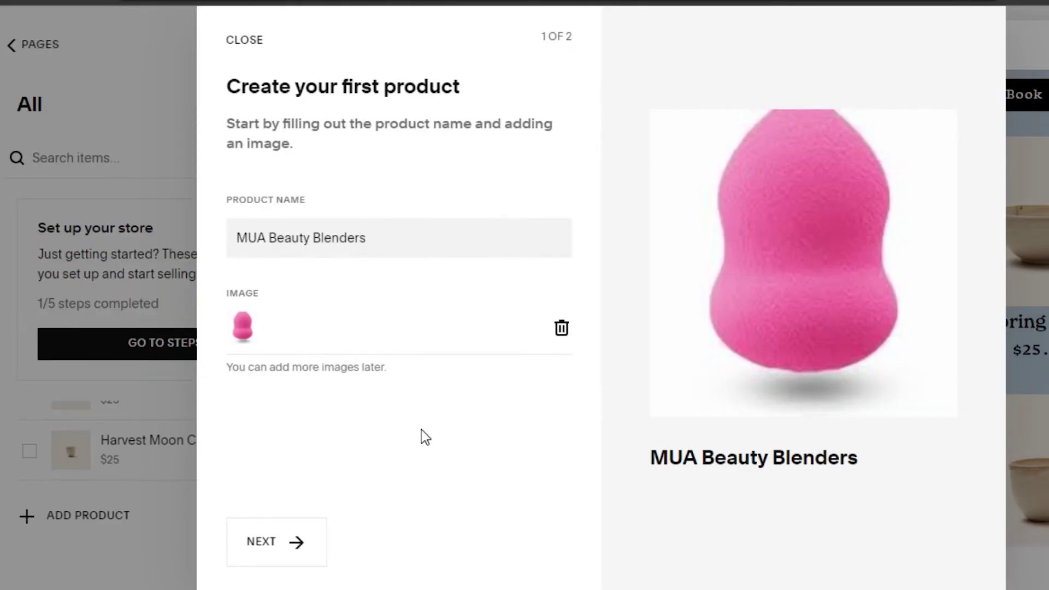
{"action": "left_click", "coordinate": [264, 553]}
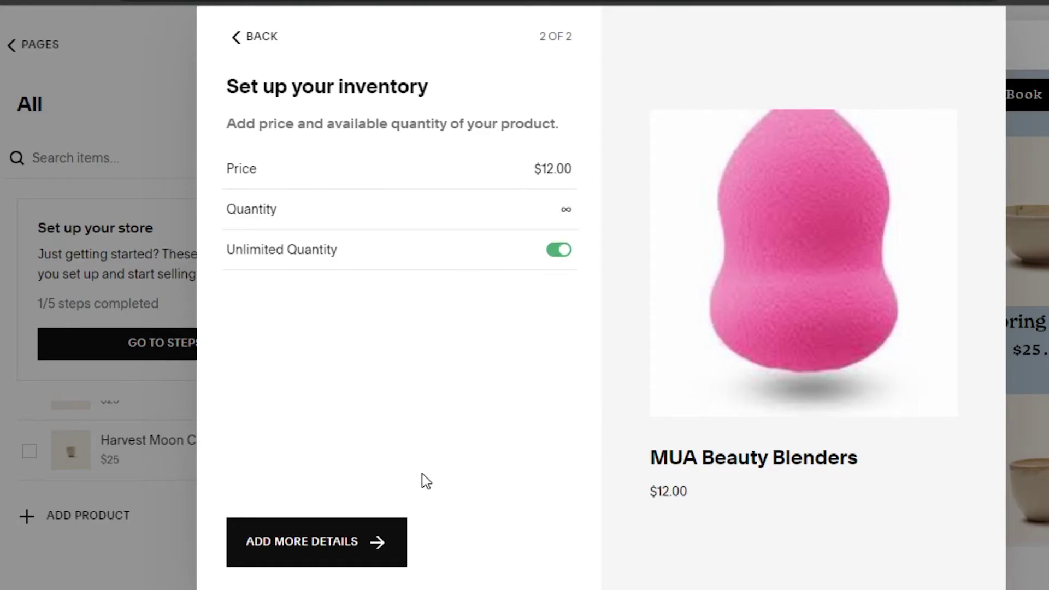
{"action": "left_click", "coordinate": [355, 562]}
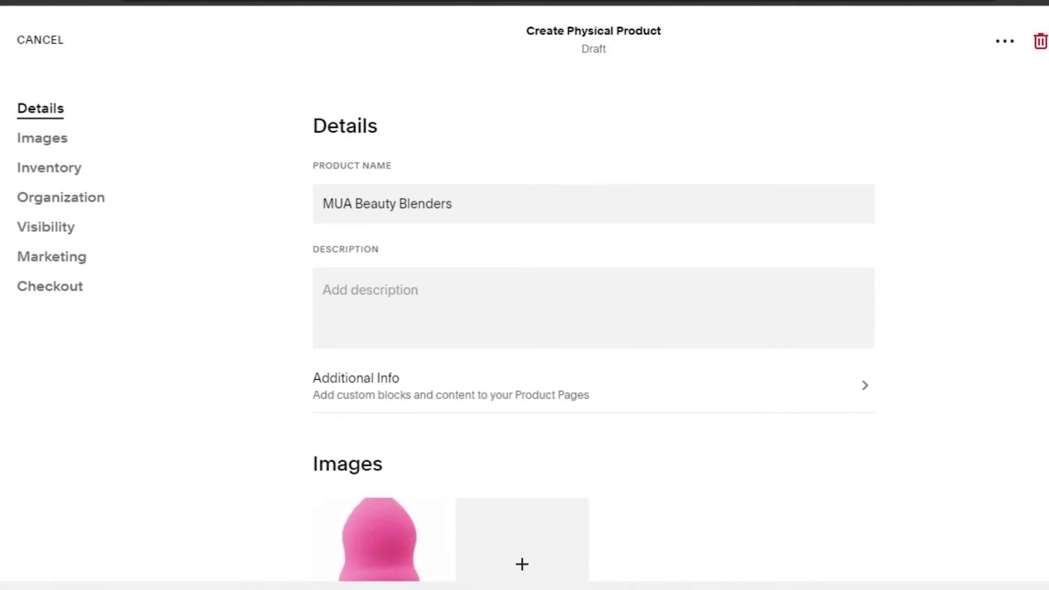
Look through the new product's inventory, organization, visibility, marketing and checkout settings.
{"action": "scroll", "coordinate": [593, 328], "scroll_direction": "down", "scroll_amount": 10}
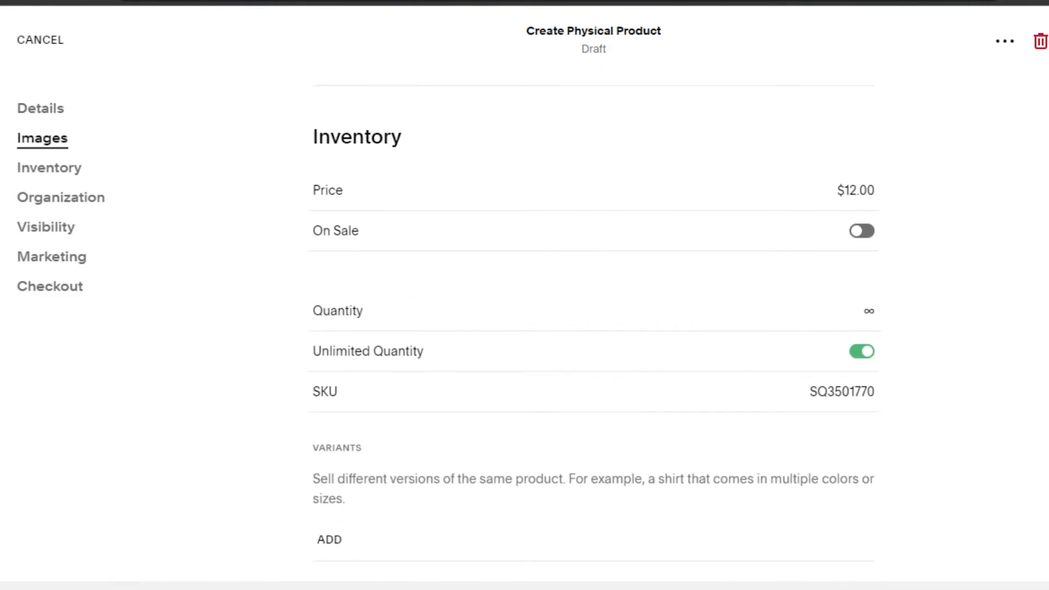
{"action": "scroll", "coordinate": [594, 328], "scroll_direction": "down", "scroll_amount": 5}
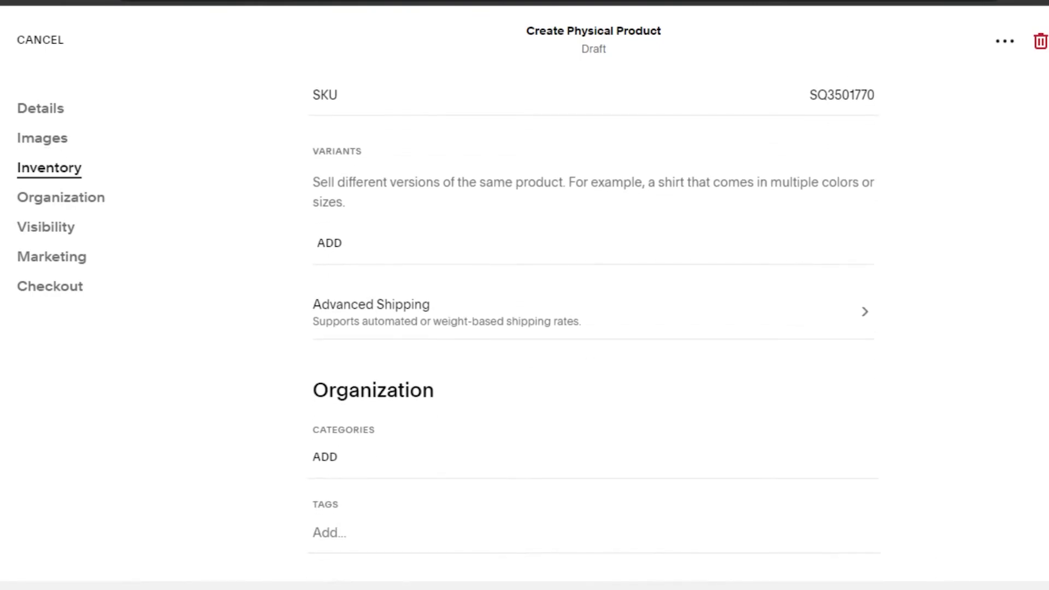
{"action": "scroll", "coordinate": [594, 328], "scroll_direction": "down", "scroll_amount": 3}
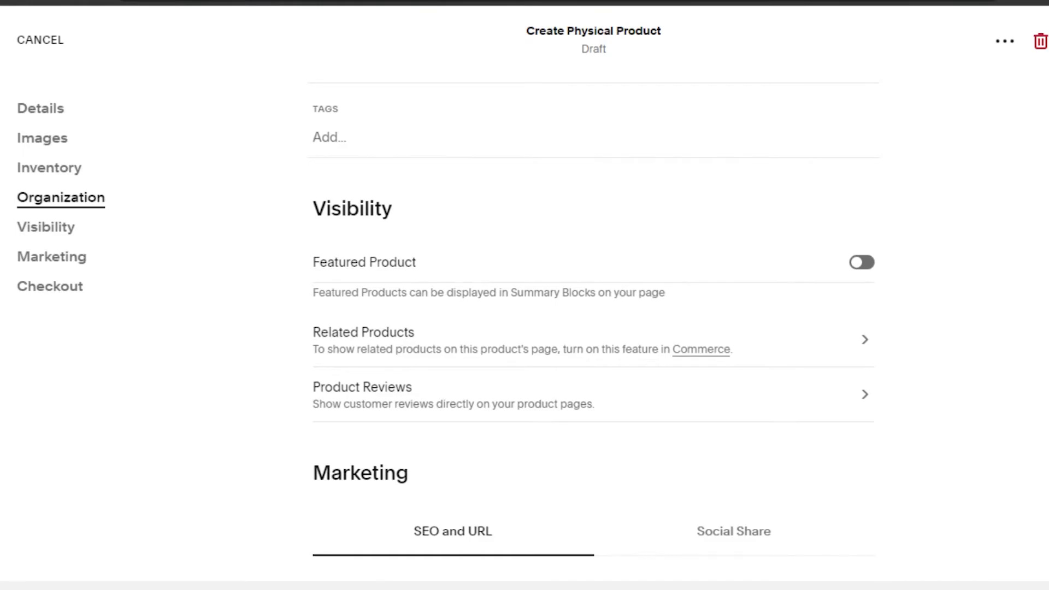
{"action": "scroll", "coordinate": [594, 328], "scroll_direction": "down", "scroll_amount": 5}
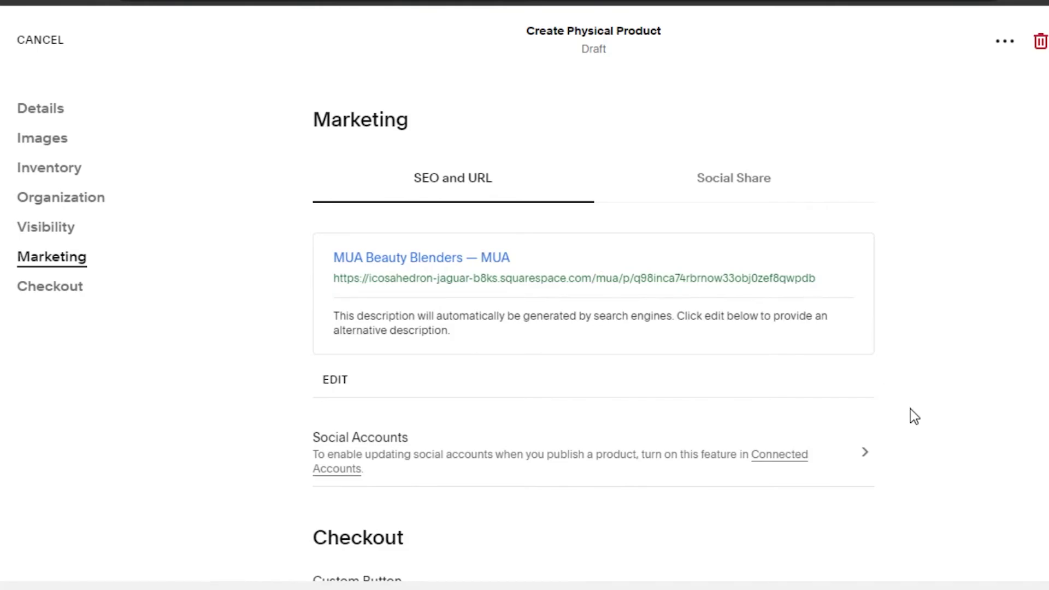
{"action": "scroll", "coordinate": [593, 327], "scroll_direction": "down", "scroll_amount": 9}
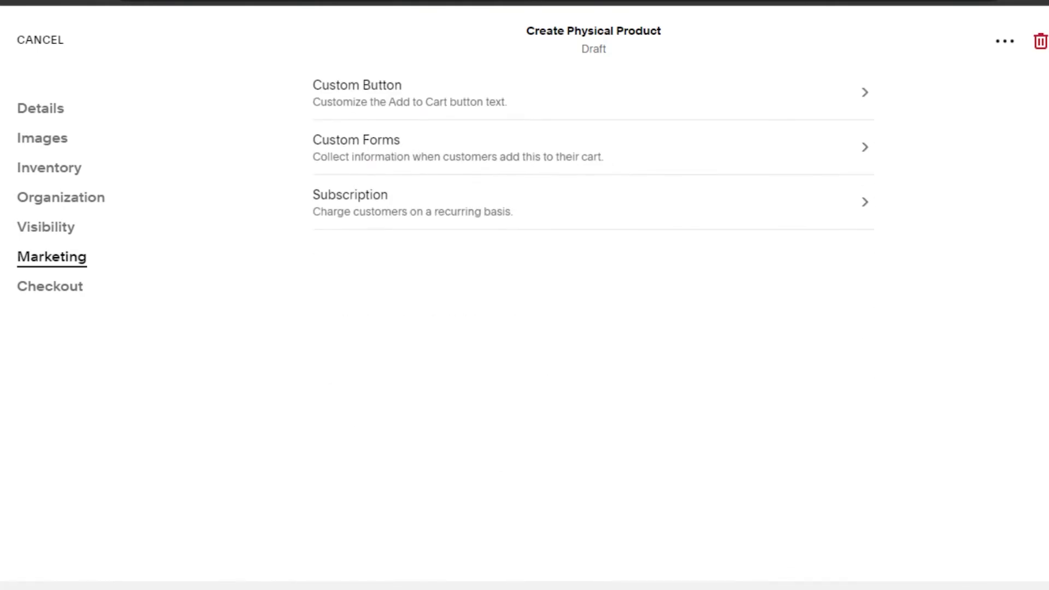
{"action": "scroll", "coordinate": [594, 327], "scroll_direction": "up", "scroll_amount": 4}
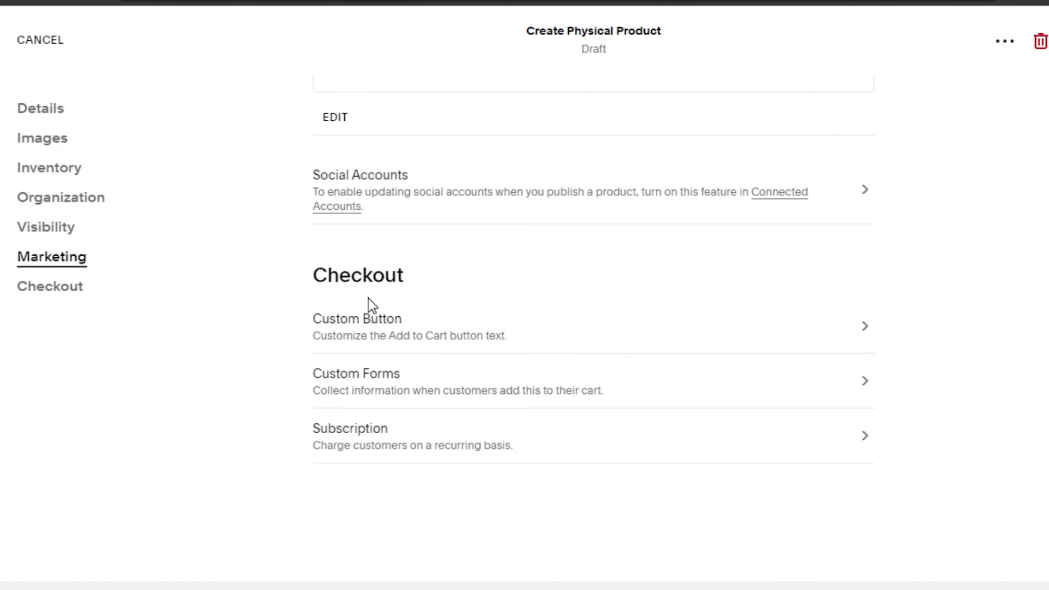
Examine the product's Custom Button, Subscription and Custom Forms checkout options, cancelling each dialog.
{"action": "left_click", "coordinate": [385, 334]}
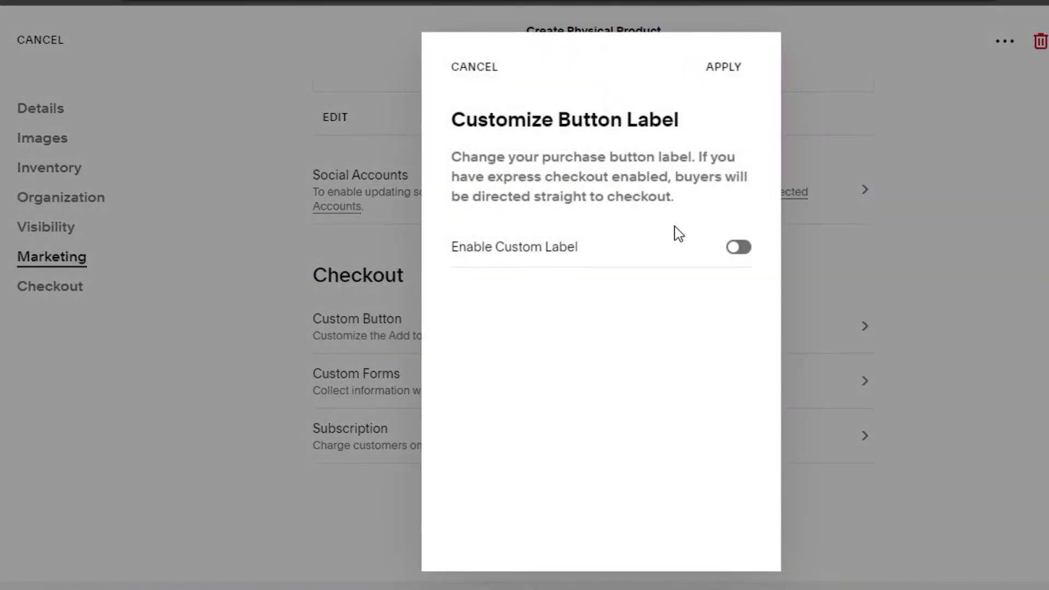
{"action": "left_click", "coordinate": [483, 68]}
{"action": "left_click", "coordinate": [432, 393]}
{"action": "key", "text": "Escape"}
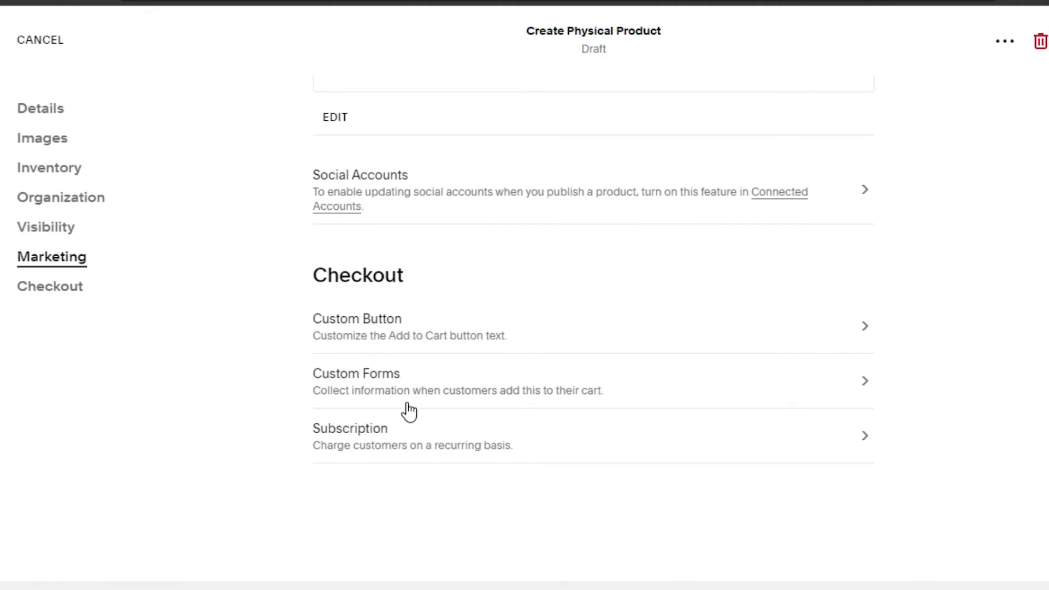
{"action": "left_click", "coordinate": [401, 435]}
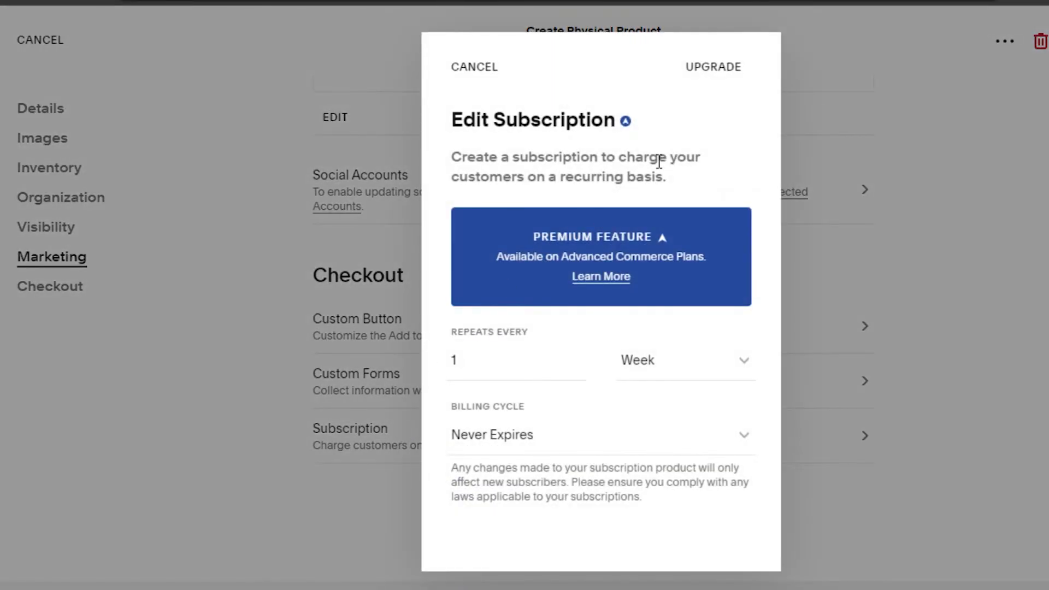
{"action": "left_click", "coordinate": [483, 71]}
{"action": "left_click", "coordinate": [485, 379]}
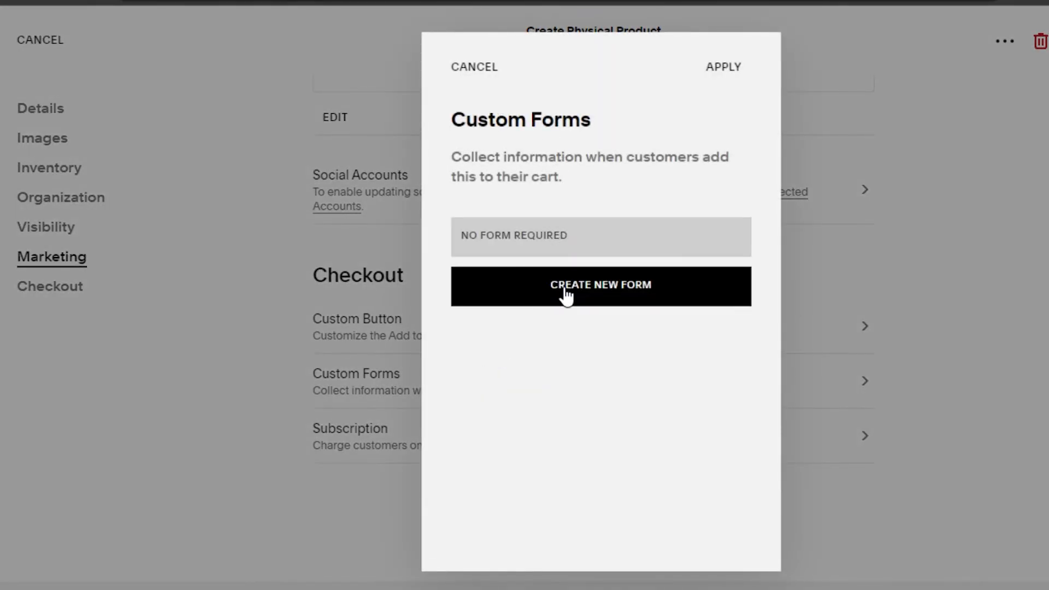
{"action": "left_click", "coordinate": [469, 67]}
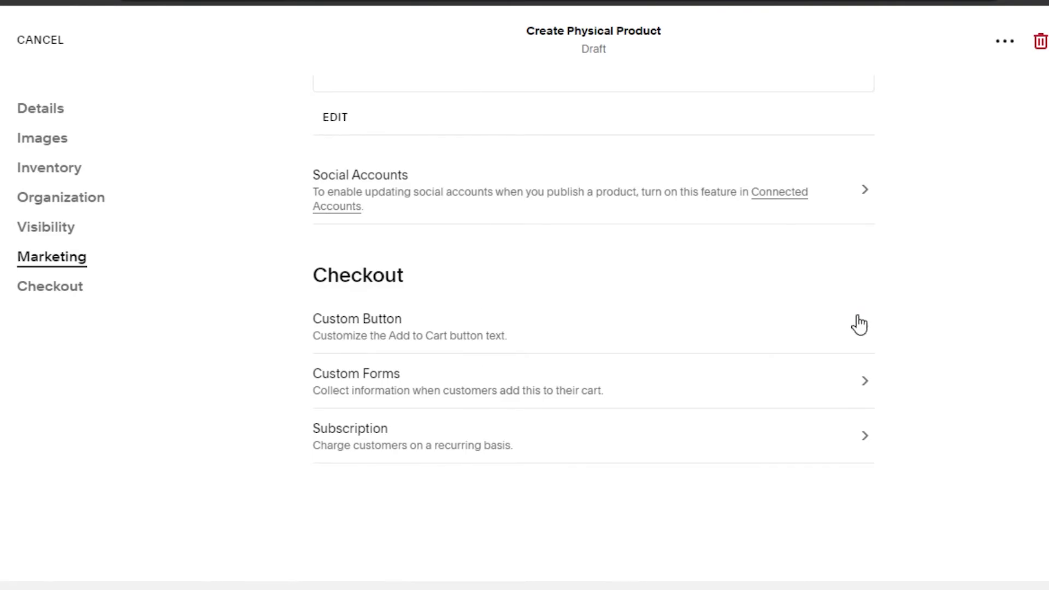
Save the MUA Beauty Blenders product and dismiss the feedback request.
{"action": "scroll", "coordinate": [593, 328], "scroll_direction": "down", "scroll_amount": 5}
{"action": "scroll", "coordinate": [593, 328], "scroll_direction": "up", "scroll_amount": 20}
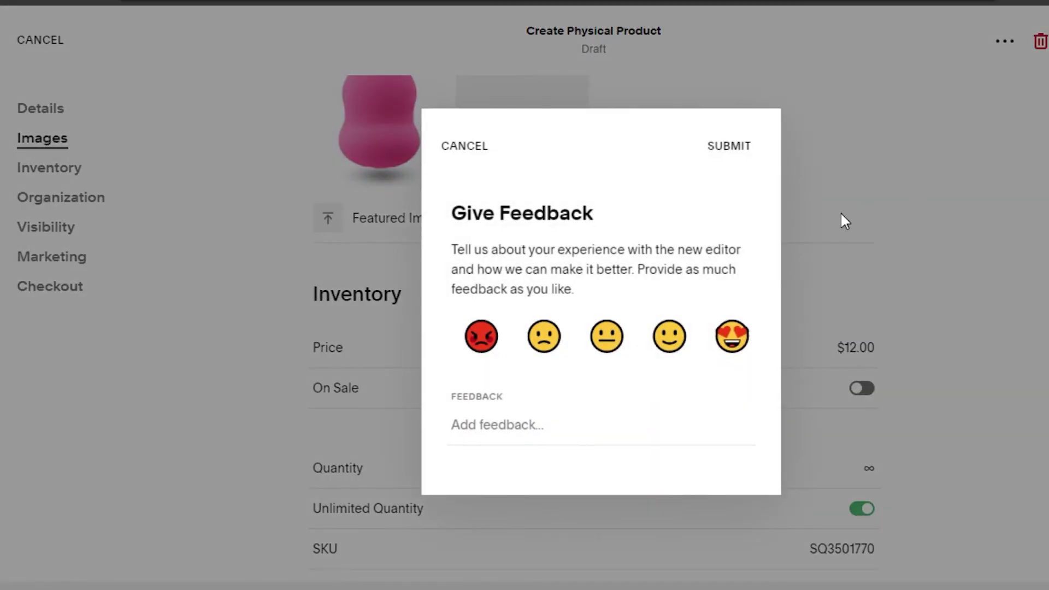
{"action": "left_click", "coordinate": [464, 156]}
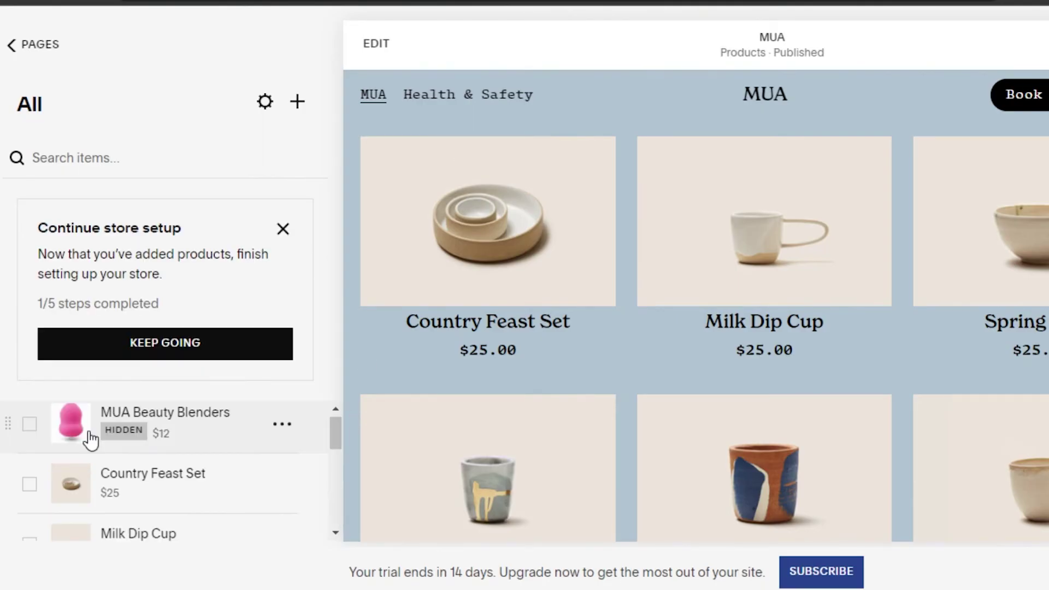
Select MUA Beauty Blenders in the product list, close the detail page layout choices and look through its product page.
{"action": "left_click", "coordinate": [29, 423]}
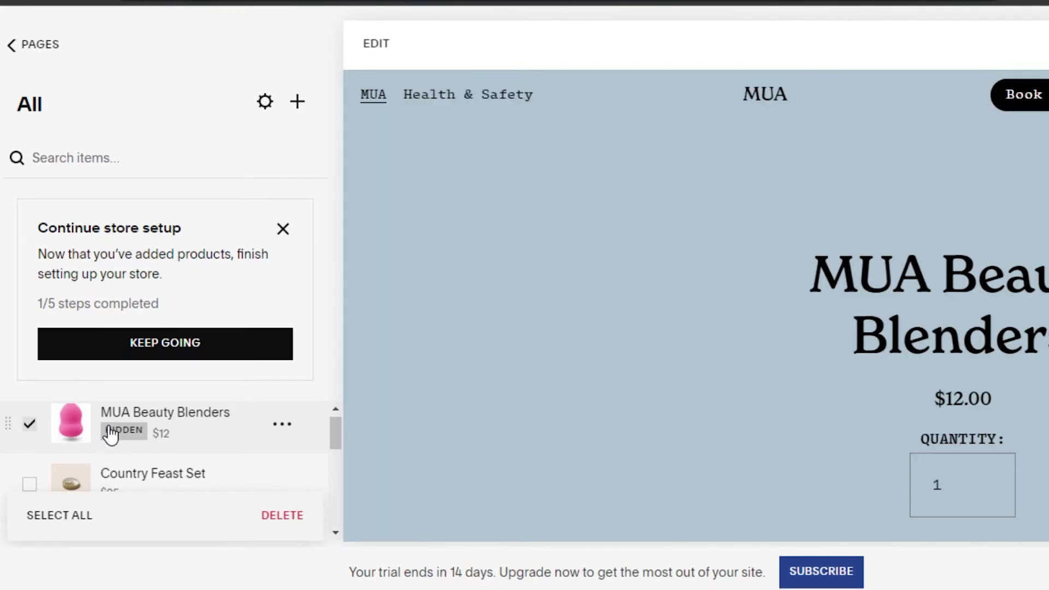
{"action": "left_click", "coordinate": [110, 435]}
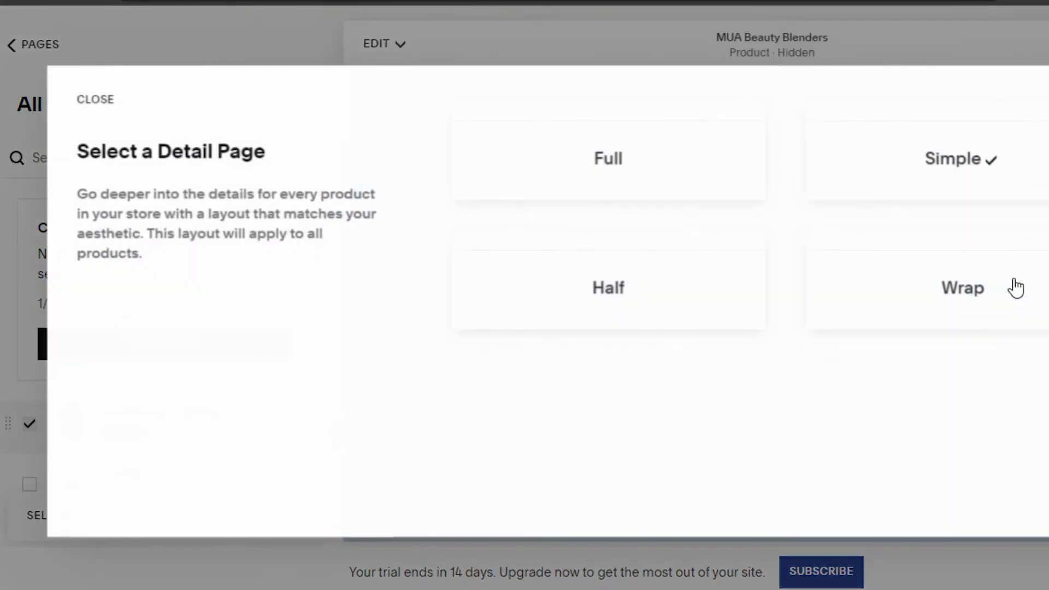
{"action": "left_click", "coordinate": [95, 100]}
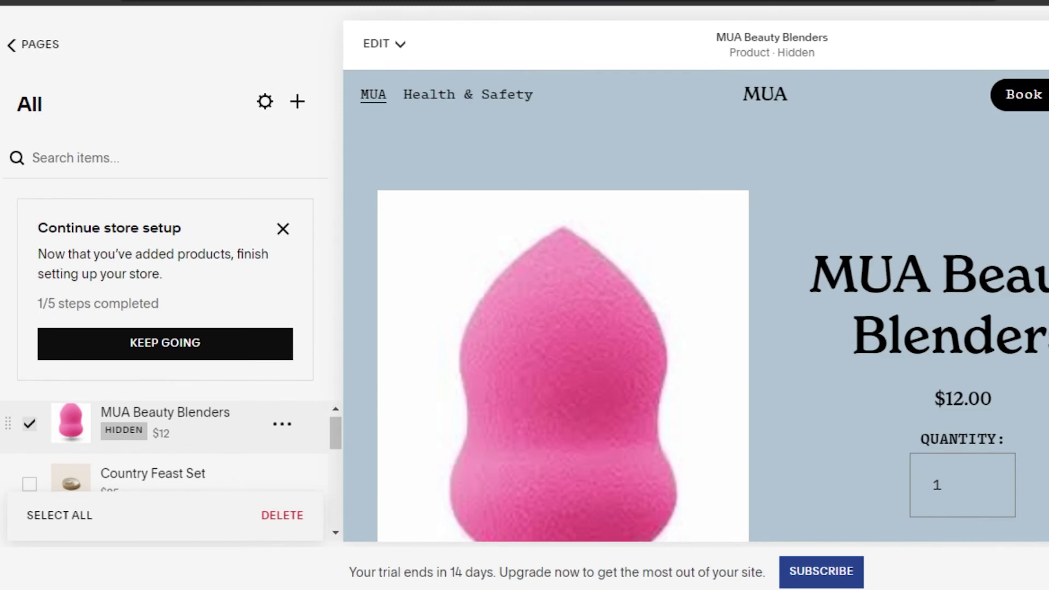
{"action": "scroll", "coordinate": [696, 328], "scroll_direction": "down", "scroll_amount": 6}
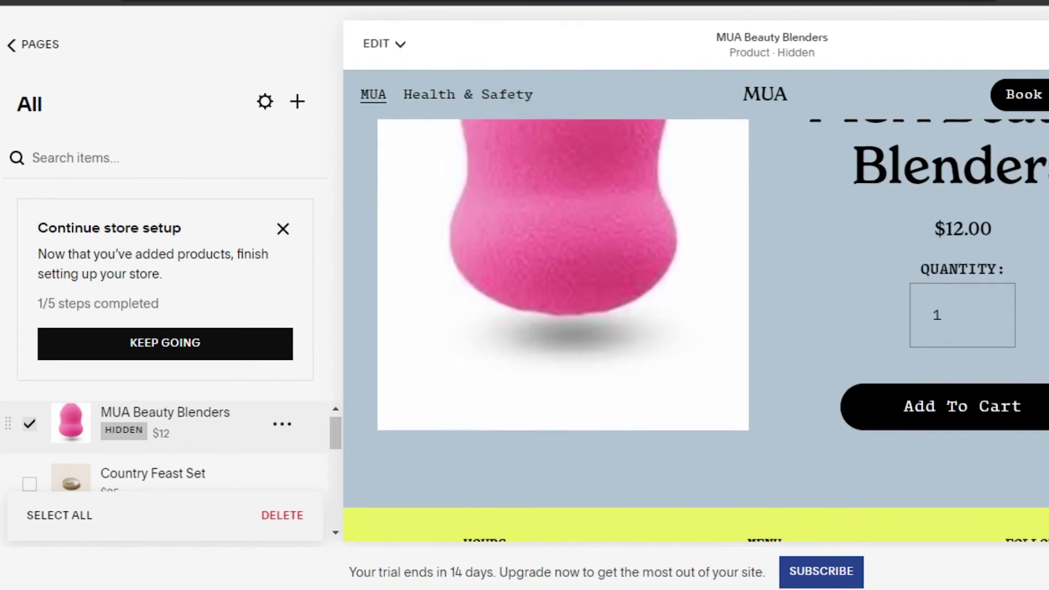
Examine the quantity selector in the MUA Beauty Blenders product page preview and exit the page editor without changes.
{"action": "scroll", "coordinate": [695, 328], "scroll_direction": "up", "scroll_amount": 5}
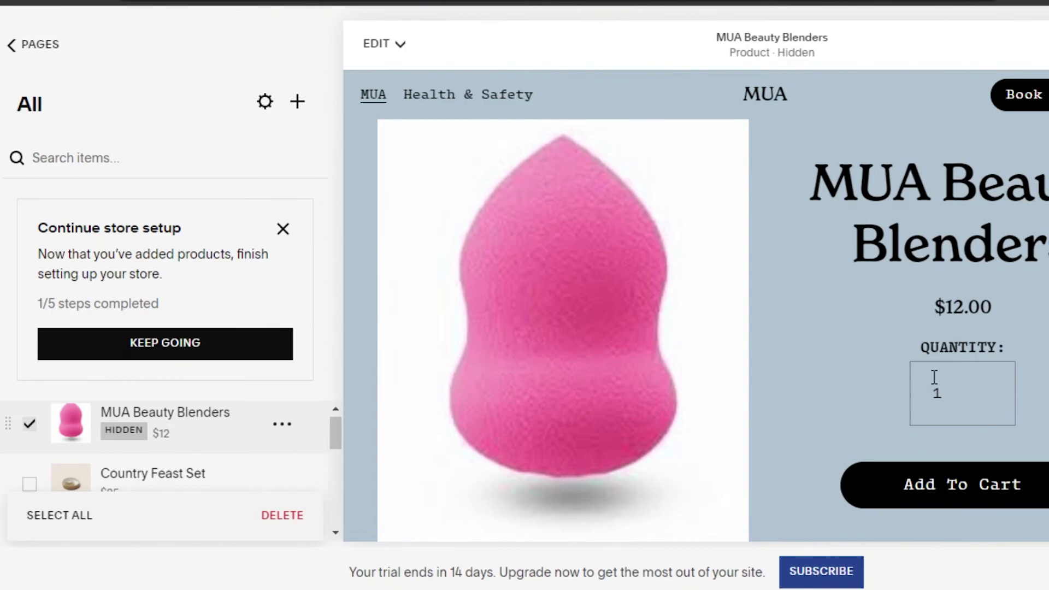
{"action": "left_click", "coordinate": [986, 396]}
{"action": "left_click", "coordinate": [986, 391]}
{"action": "left_click", "coordinate": [986, 399]}
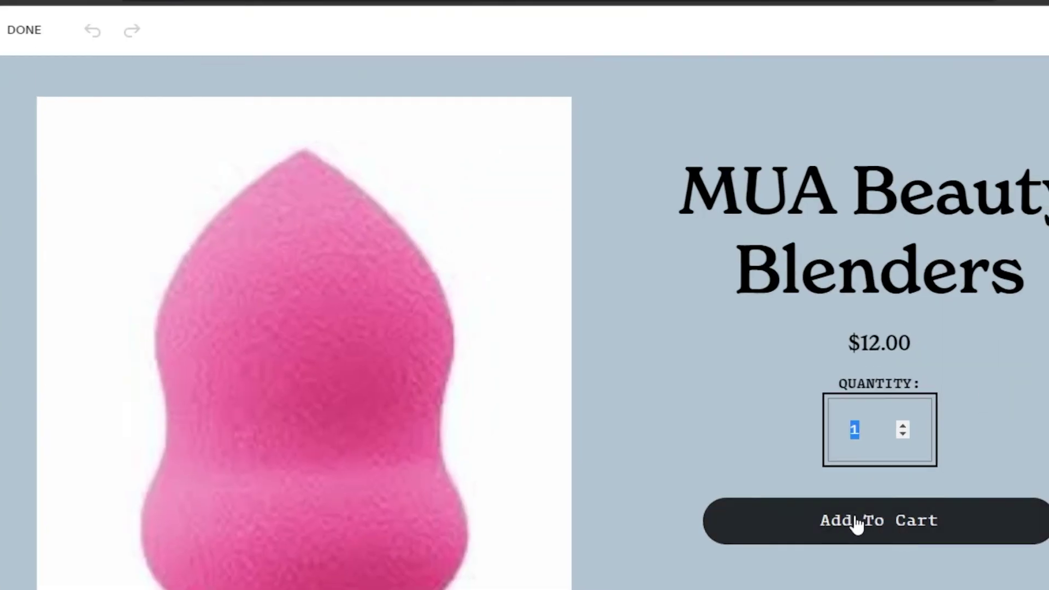
{"action": "left_click", "coordinate": [21, 30]}
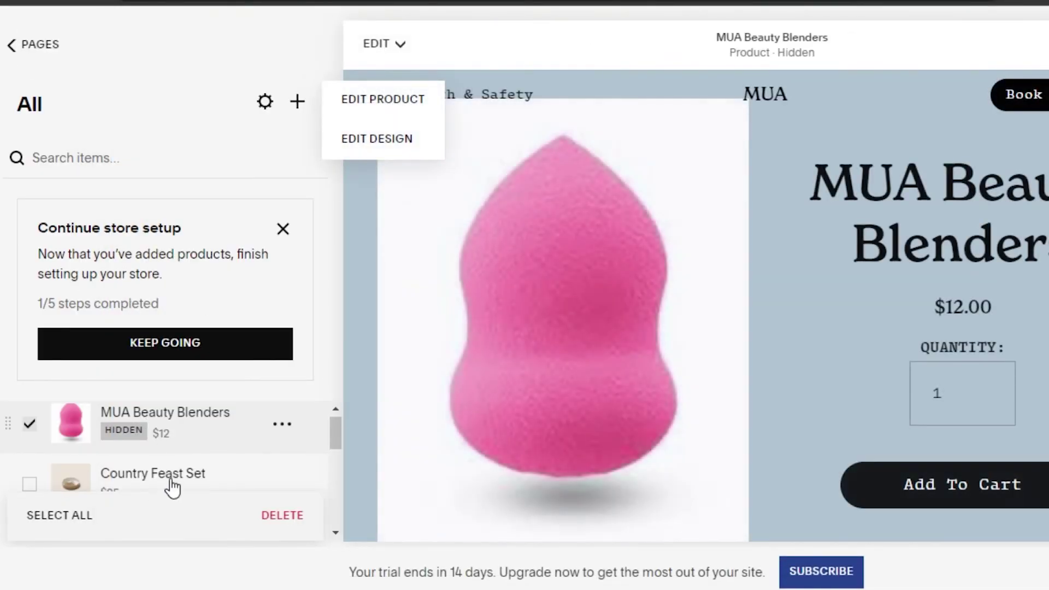
Continue the store setup, answer In-Person as selling place and 1 to 20 sales per month, and close the questionnaire at the product types question.
{"action": "left_click", "coordinate": [133, 350]}
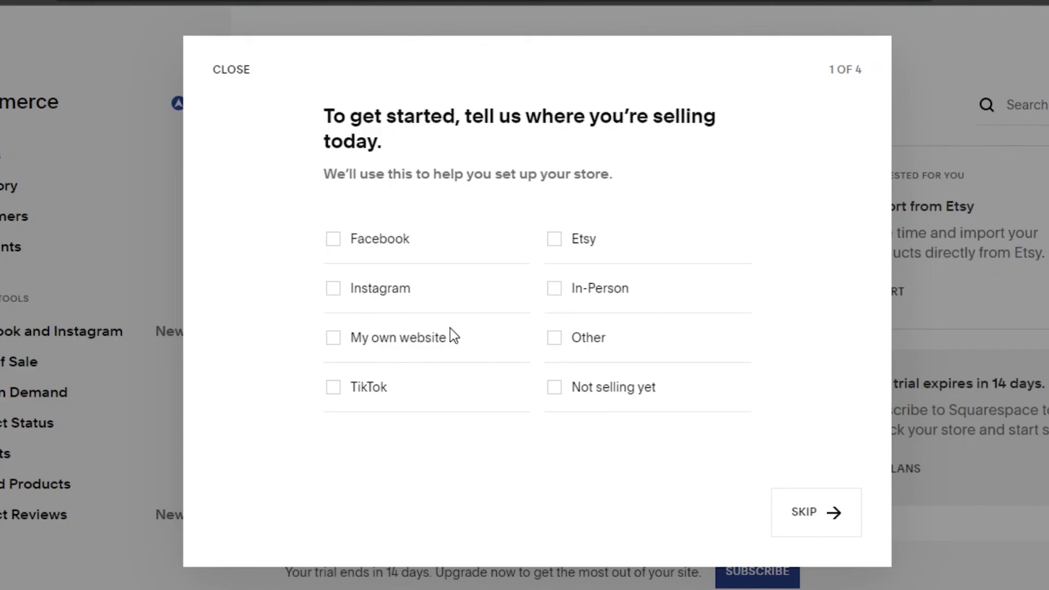
{"action": "left_click", "coordinate": [554, 289]}
{"action": "left_click", "coordinate": [808, 526]}
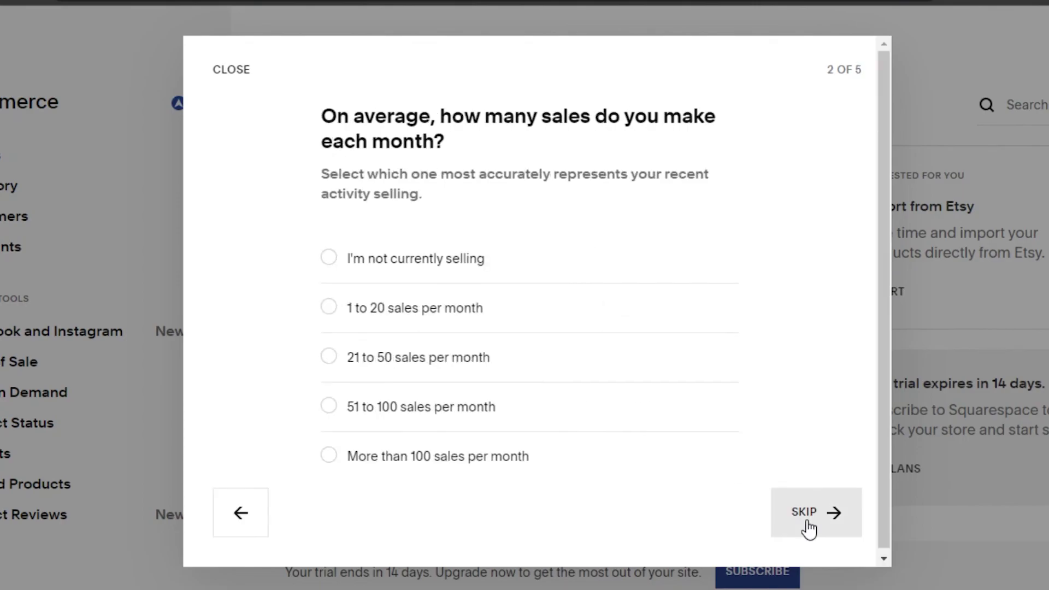
{"action": "left_click", "coordinate": [329, 307]}
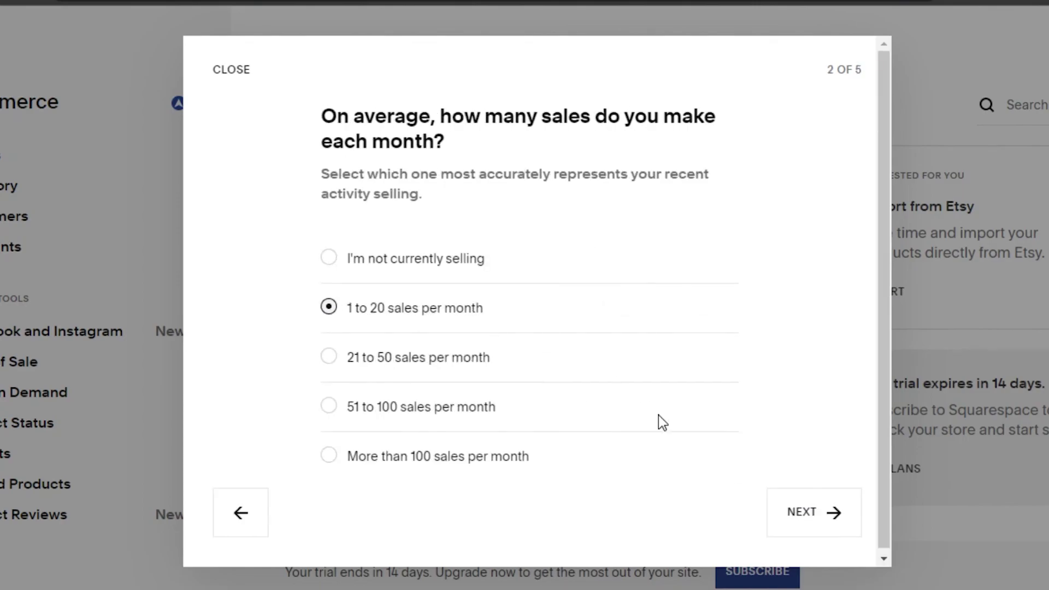
{"action": "left_click", "coordinate": [810, 510]}
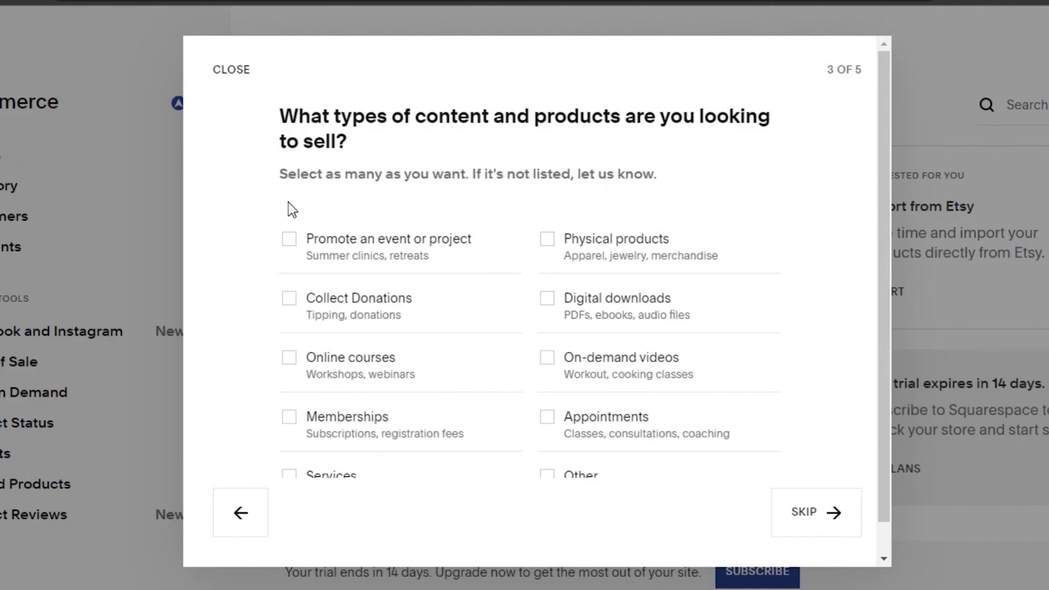
{"action": "left_click", "coordinate": [230, 71]}
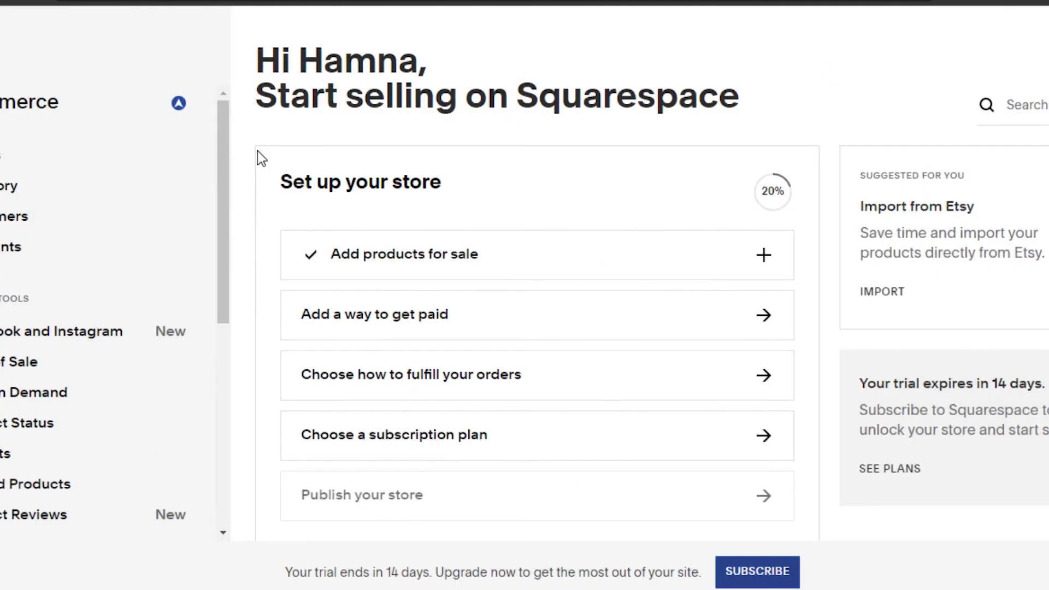
Look through the Commerce overview with its store setup checklist and additional ways to sell.
{"action": "left_click_drag", "start_coordinate": [222, 122], "coordinate": [213, 38]}
{"action": "scroll", "coordinate": [737, 206], "scroll_direction": "down", "scroll_amount": 1}
{"action": "scroll", "coordinate": [601, 246], "scroll_direction": "up", "scroll_amount": 1}
{"action": "scroll", "coordinate": [349, 345], "scroll_direction": "down", "scroll_amount": 2}
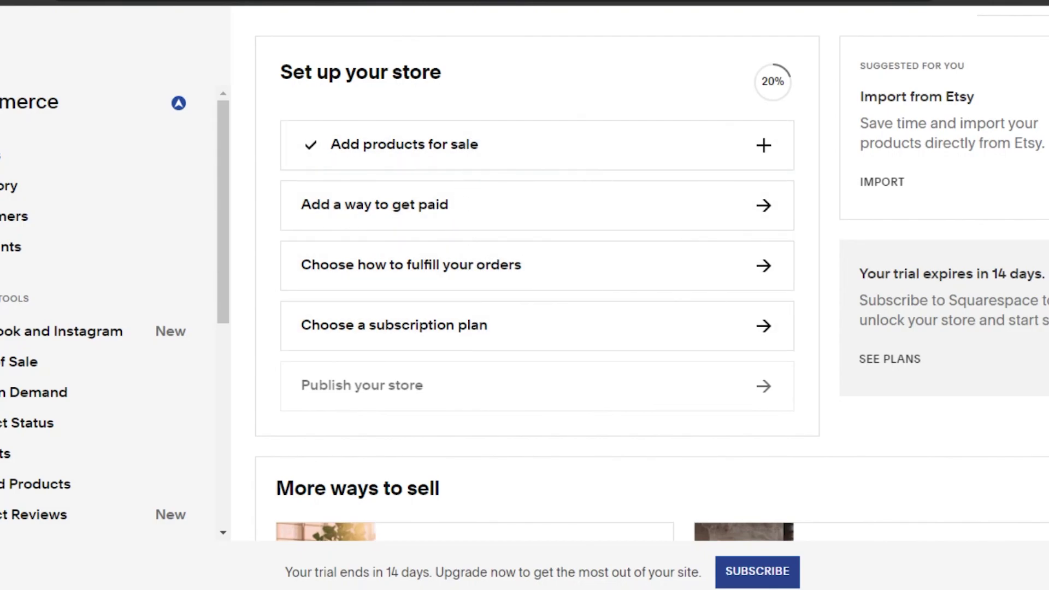
{"action": "scroll", "coordinate": [639, 295], "scroll_direction": "down", "scroll_amount": 10}
{"action": "scroll", "coordinate": [639, 295], "scroll_direction": "up", "scroll_amount": 13}
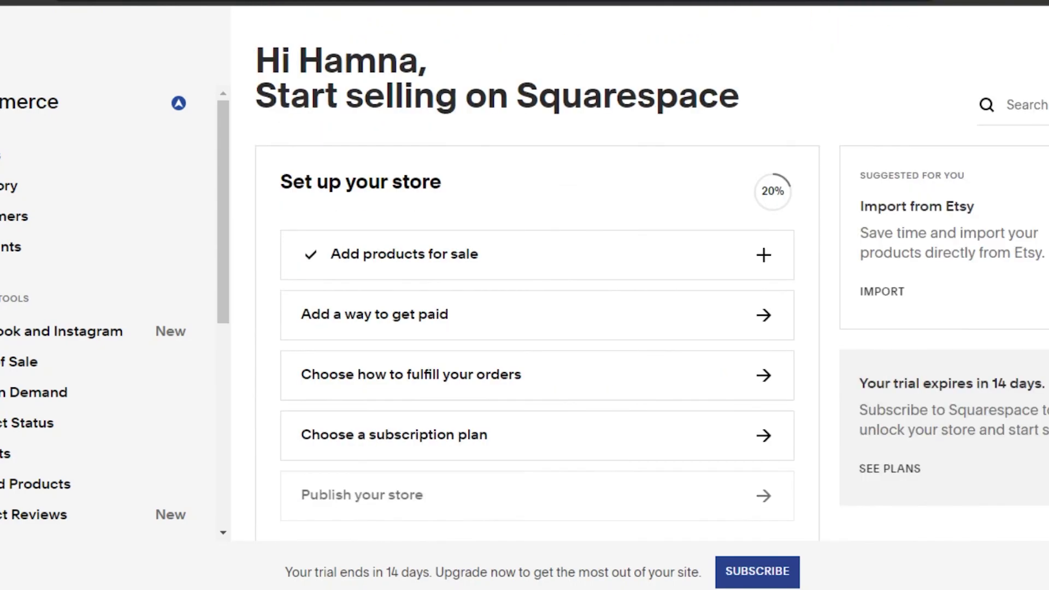